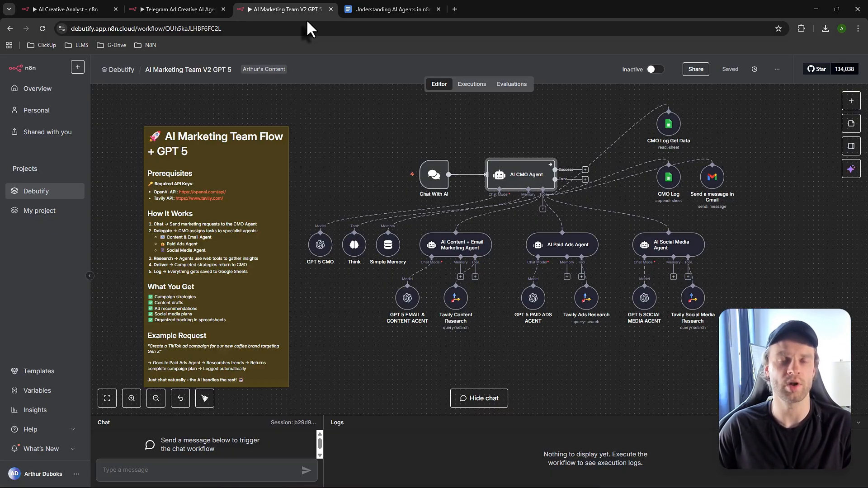
Step: Glance at the Understanding AI Agents document, and return to the AI Marketing Team V2 GPT 5 workflow in n8n to view its agents
click(369, 12)
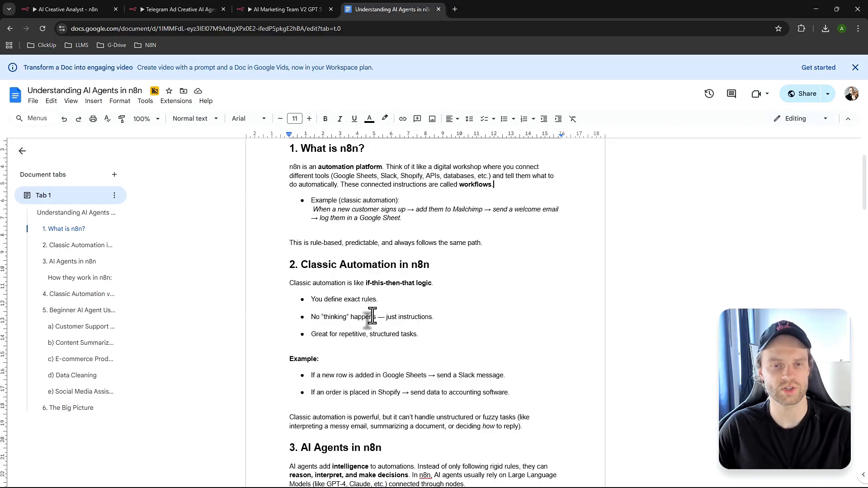
click(286, 10)
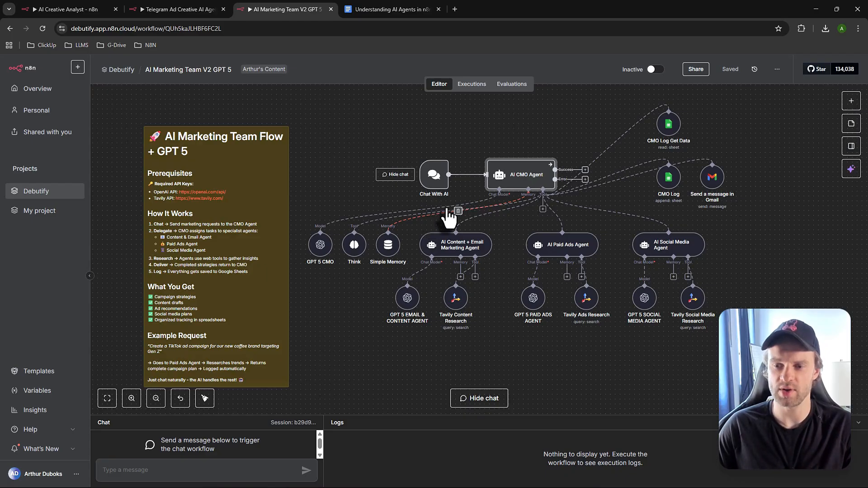
scroll(448, 217, up, 1)
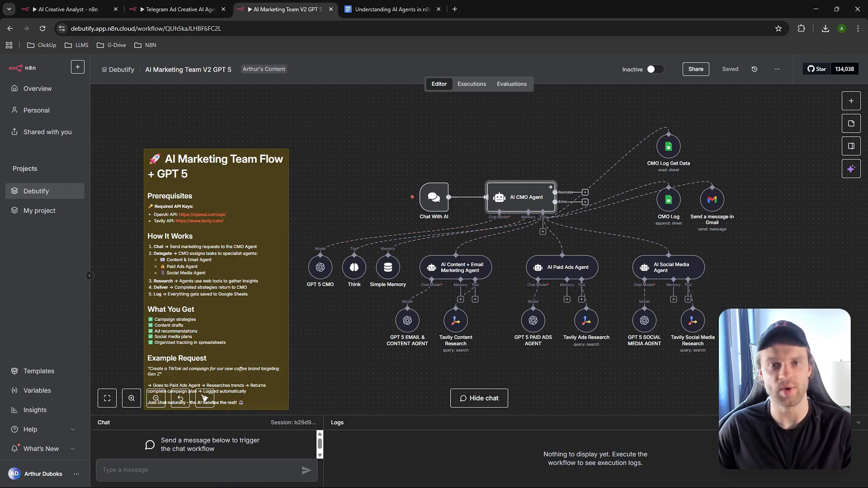
Step: Switch to the Understanding AI Agents document in Google Docs and read the "What is n8n?" section with its classic automation example
click(386, 9)
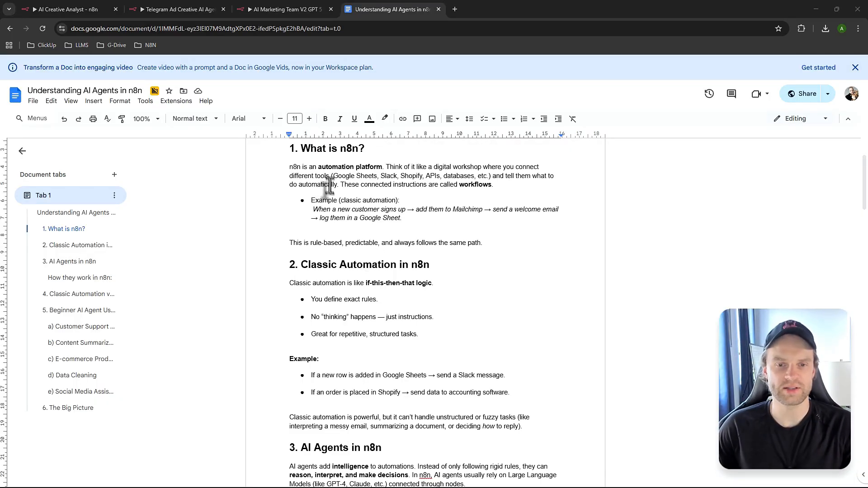
click(359, 149)
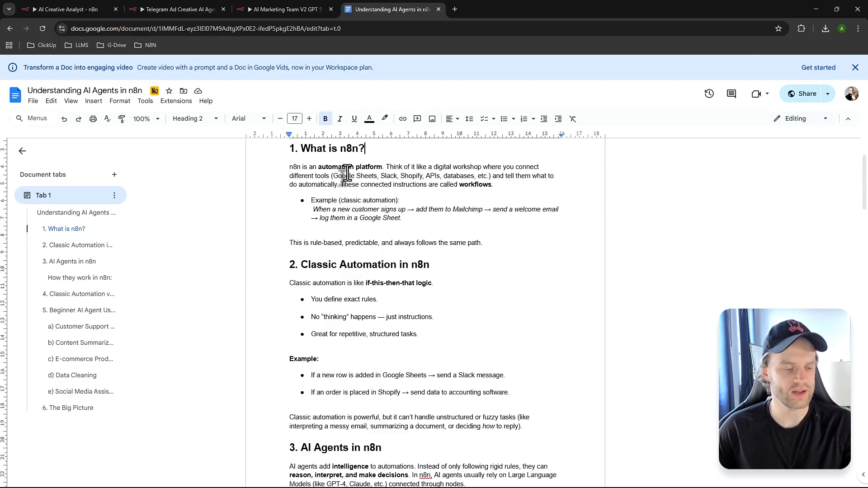
drag(322, 168, 402, 168)
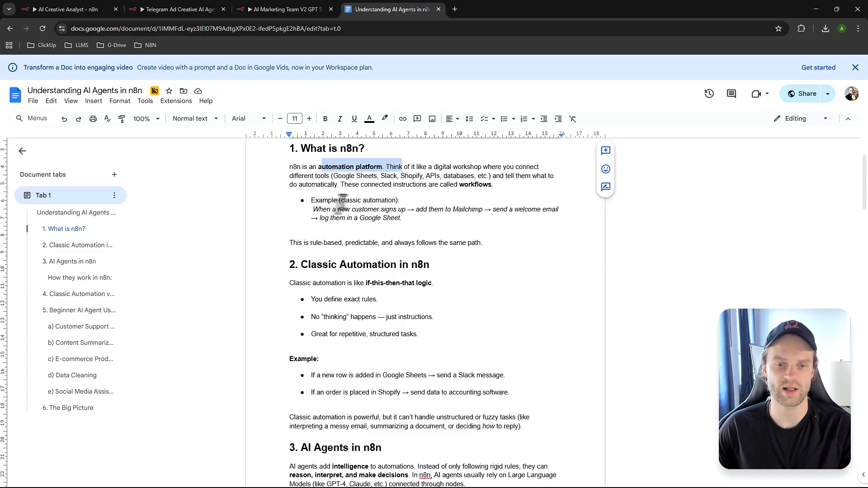
click(357, 209)
drag(323, 210, 540, 211)
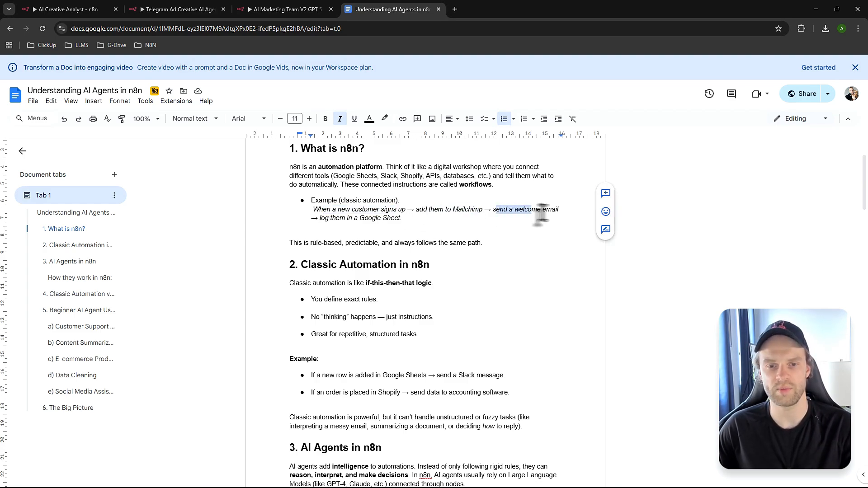
drag(329, 219, 404, 220)
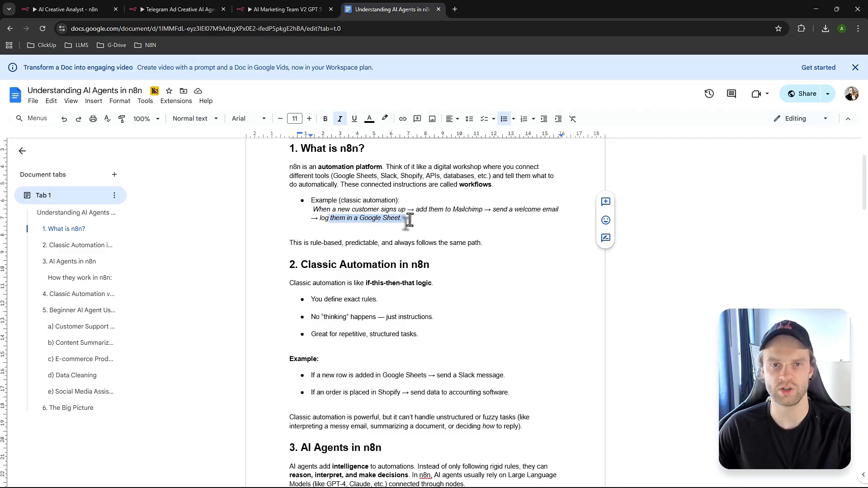
click(413, 219)
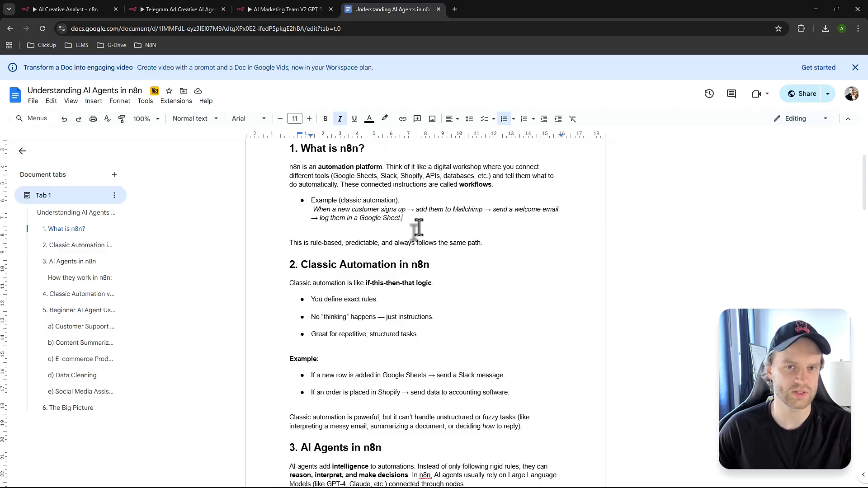
click(395, 229)
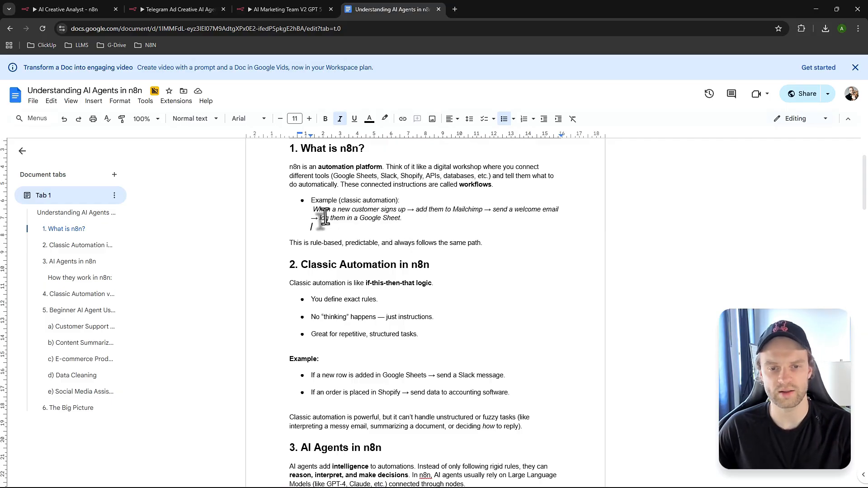
drag(310, 209, 427, 216)
click(425, 219)
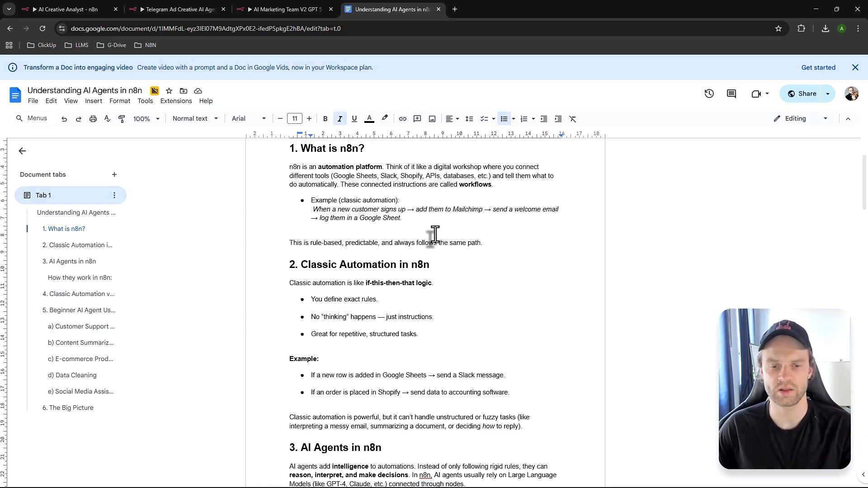
Step: Read the "Classic Automation in n8n" section, highlighting the points on exact rules and repetitive, structured tasks
scroll(400, 243, down, 2)
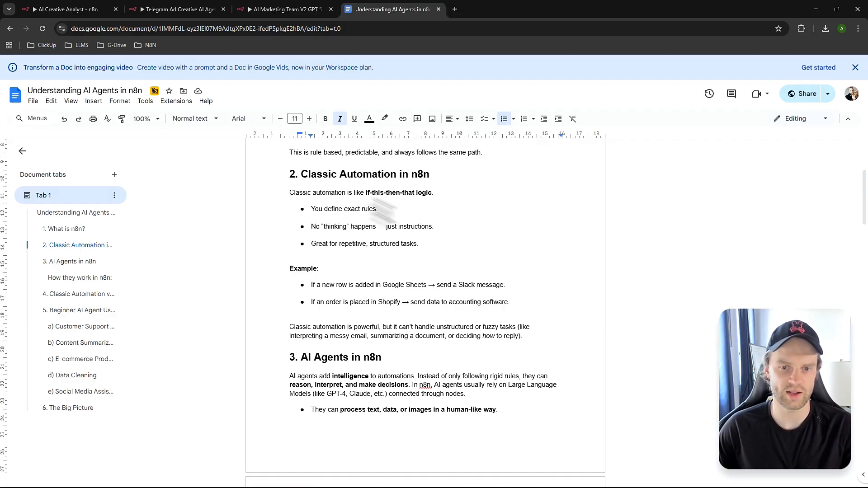
drag(338, 210, 376, 229)
click(391, 238)
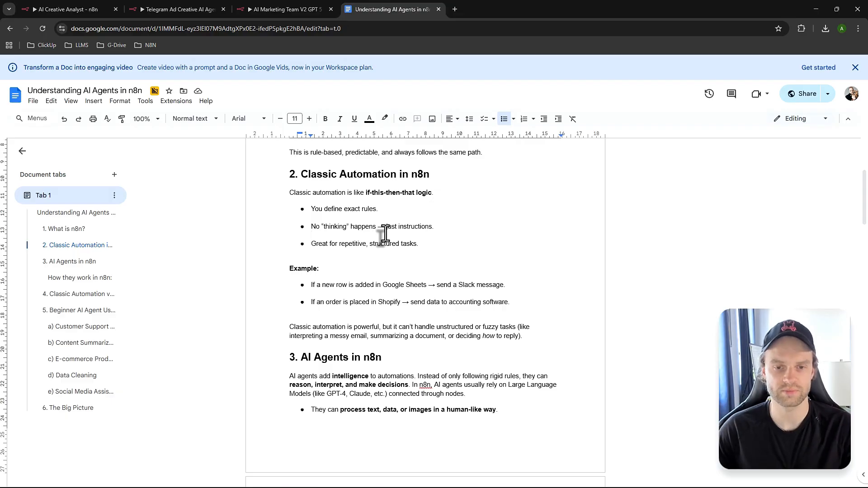
scroll(384, 233, down, 1)
drag(318, 200, 358, 199)
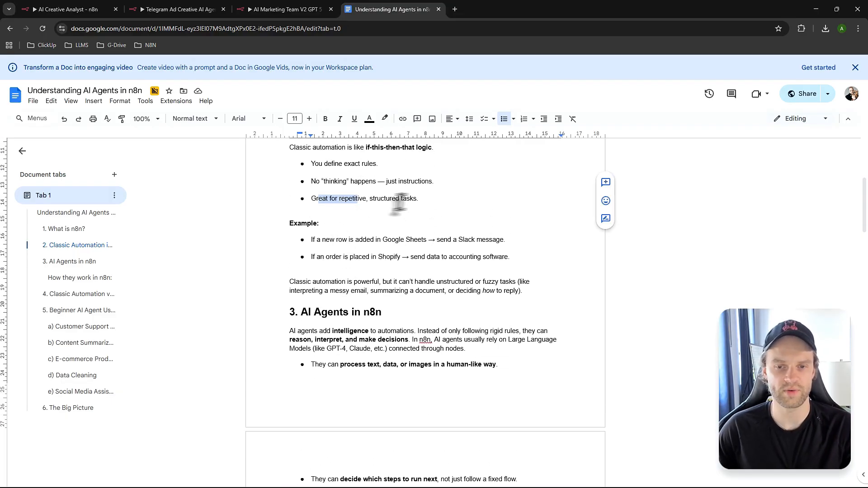
click(401, 203)
click(433, 199)
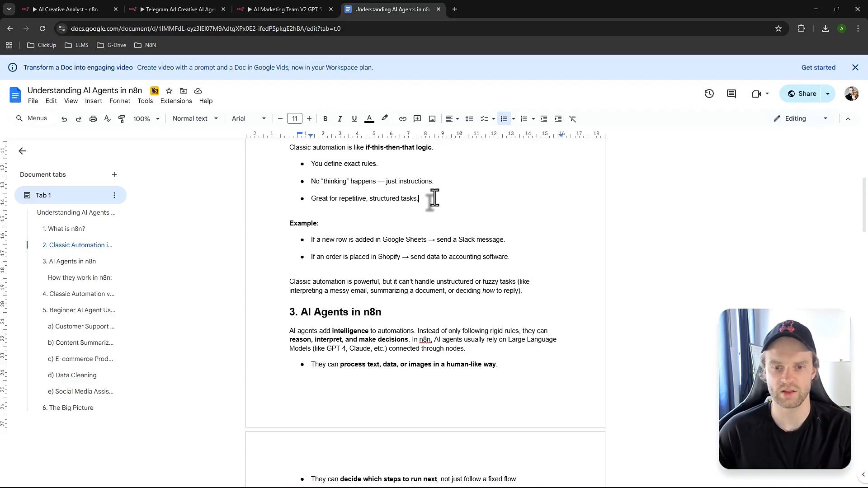
Step: Read the "AI Agents in n8n" section, highlighting the passages on reasoning, making decisions and processing text or data
scroll(348, 359, down, 3)
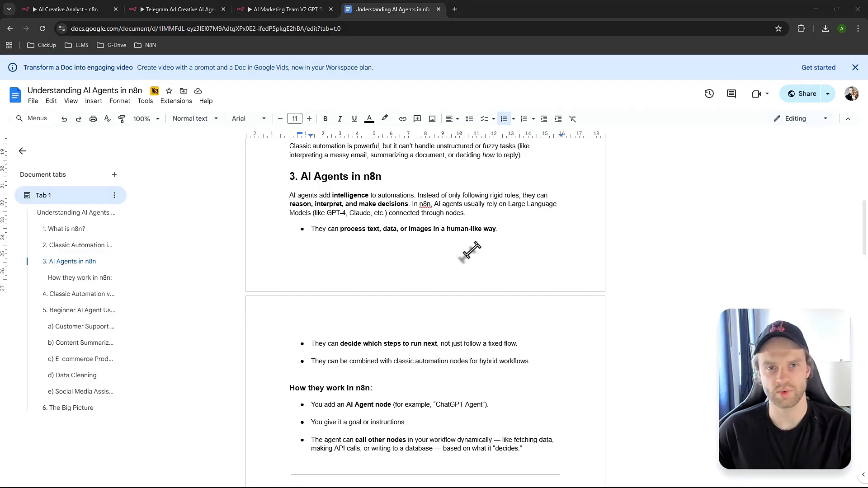
drag(295, 198, 358, 205)
click(362, 198)
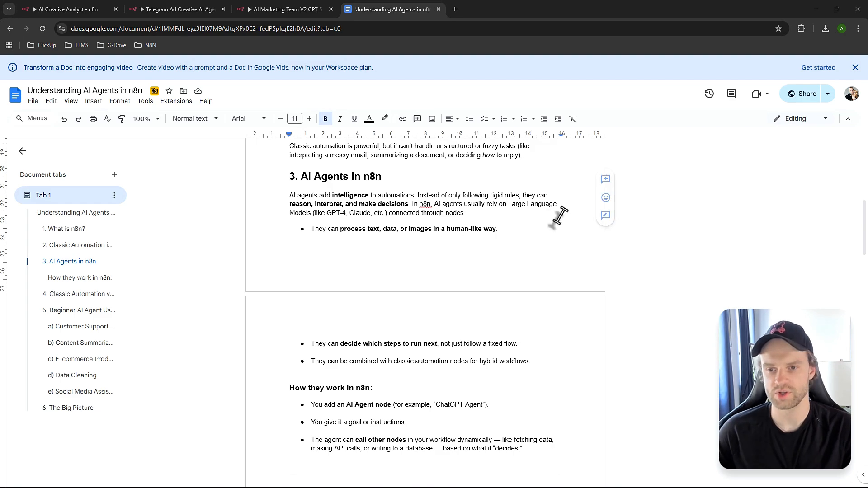
click(308, 204)
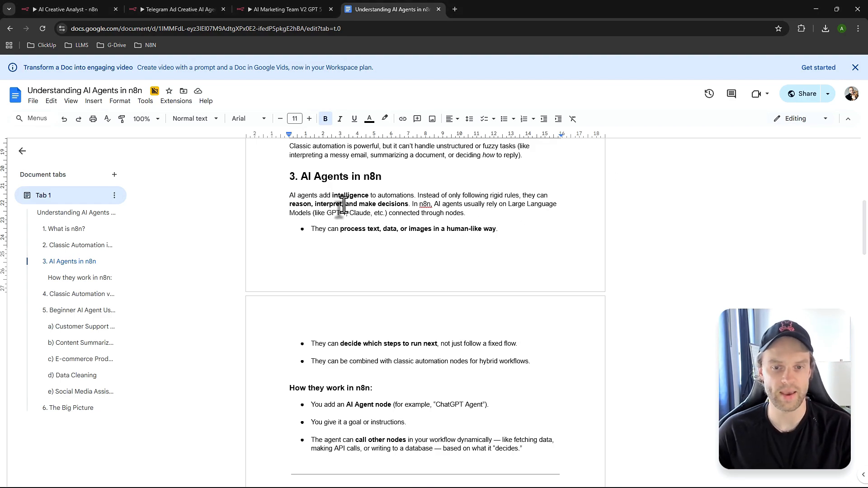
drag(344, 204, 399, 206)
click(412, 206)
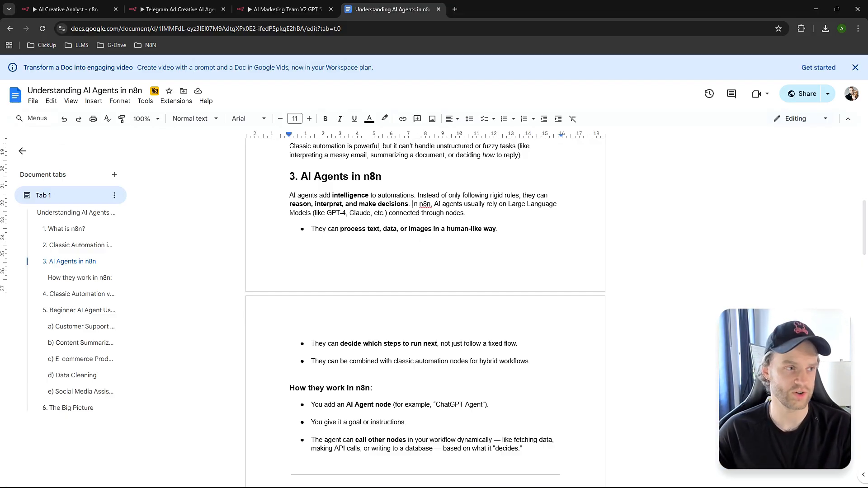
scroll(317, 189, down, 1)
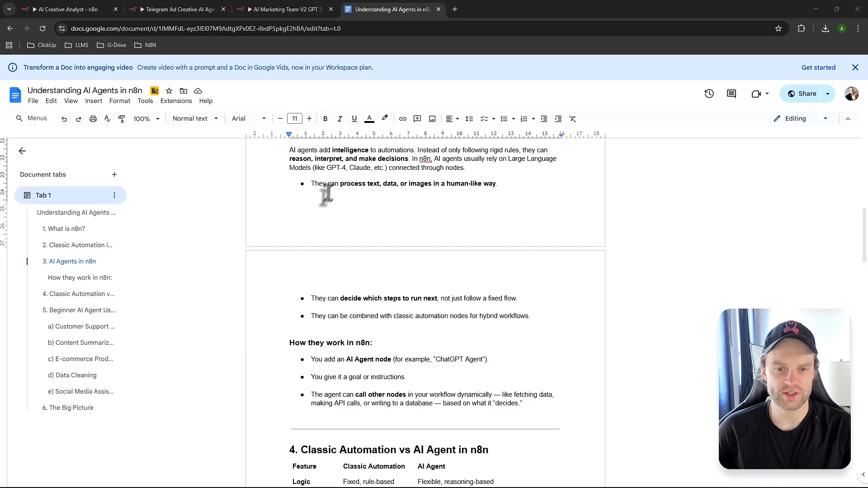
drag(343, 186, 381, 187)
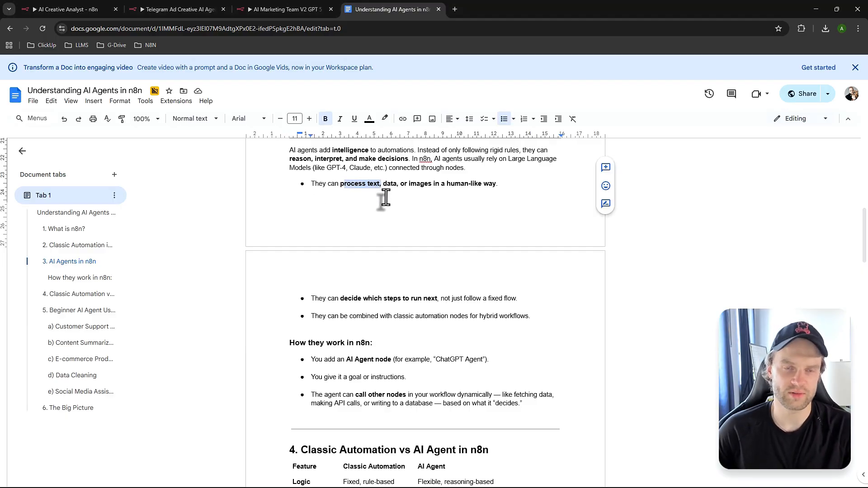
click(385, 197)
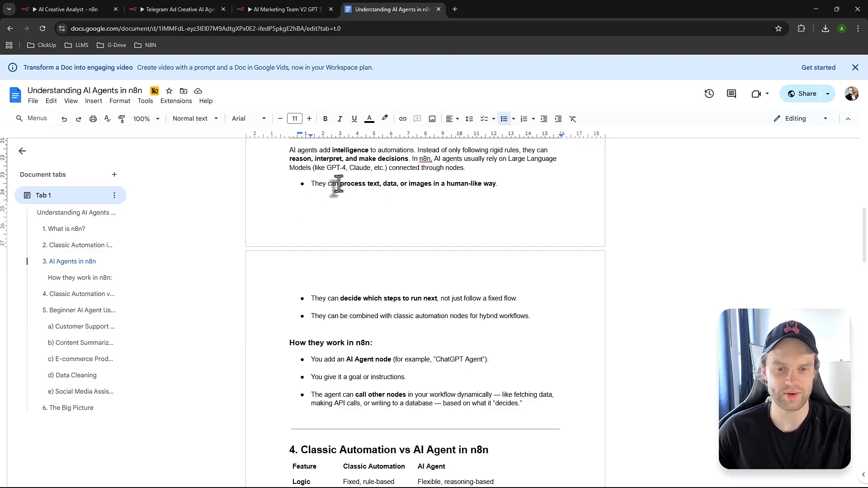
drag(338, 186, 395, 186)
click(410, 185)
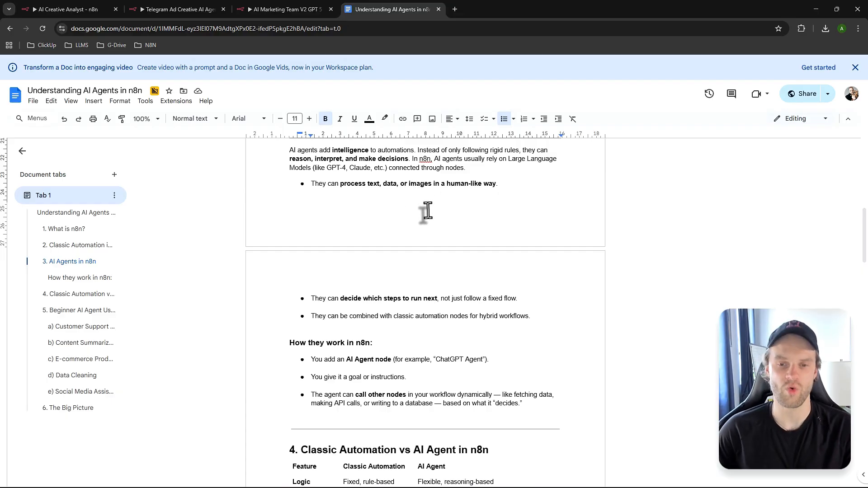
Step: Read the "How they work in n8n" list, highlighting the point about adding an AI Agent node
scroll(419, 217, down, 2)
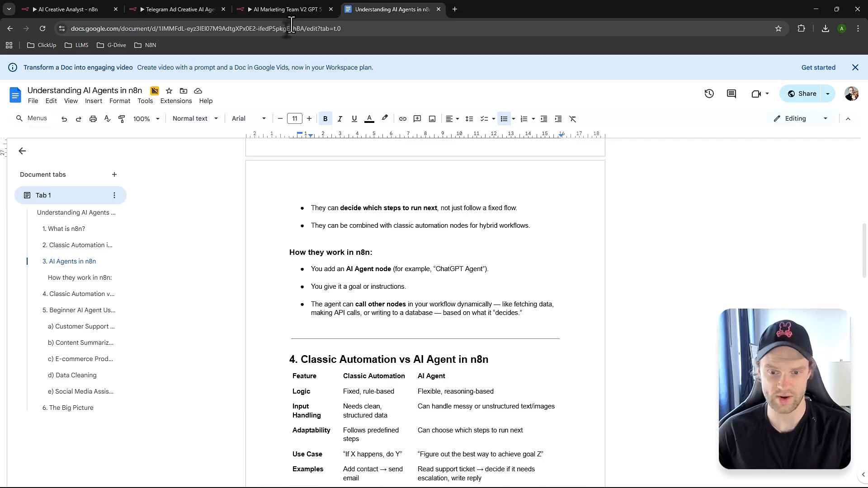
scroll(460, 195, down, 2)
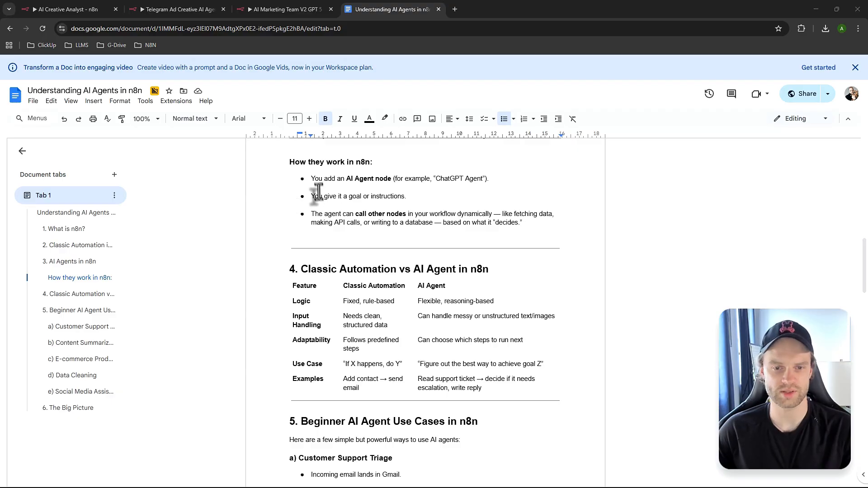
drag(315, 182, 369, 184)
click(374, 183)
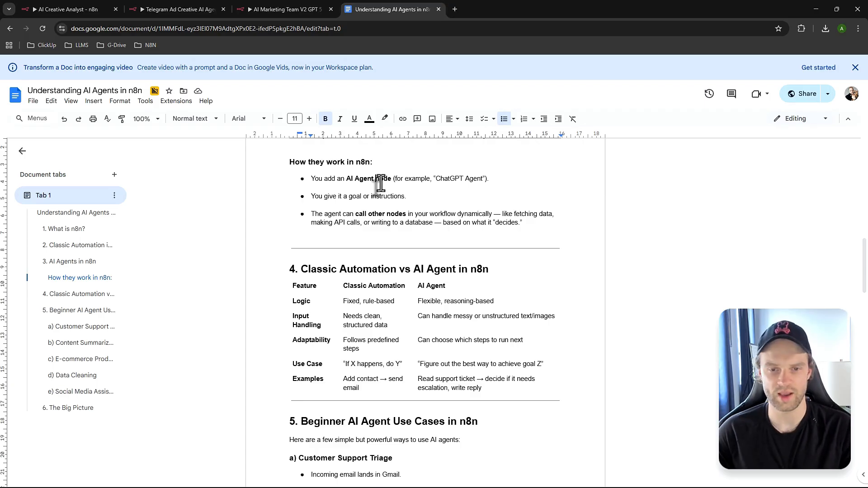
drag(381, 183, 348, 180)
click(414, 196)
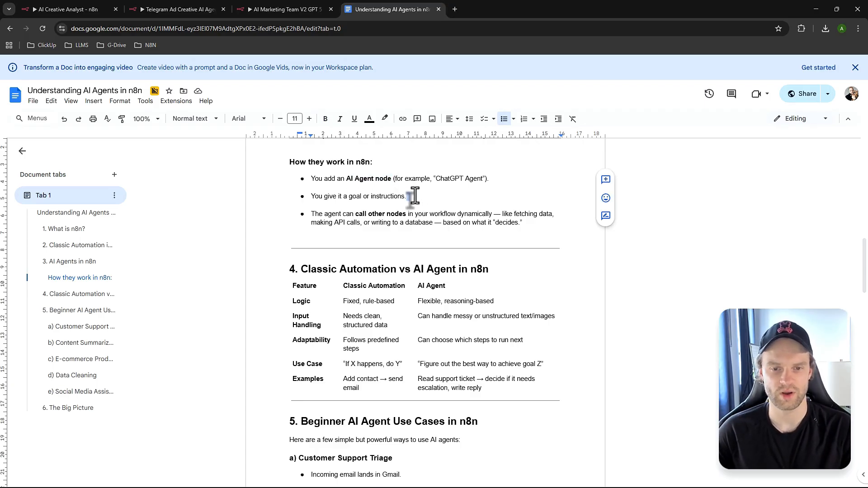
Step: Examine the "Classic Automation vs AI Agent in n8n" table, comparing logic, input handling, adaptability, use case and examples
scroll(414, 195, down, 1)
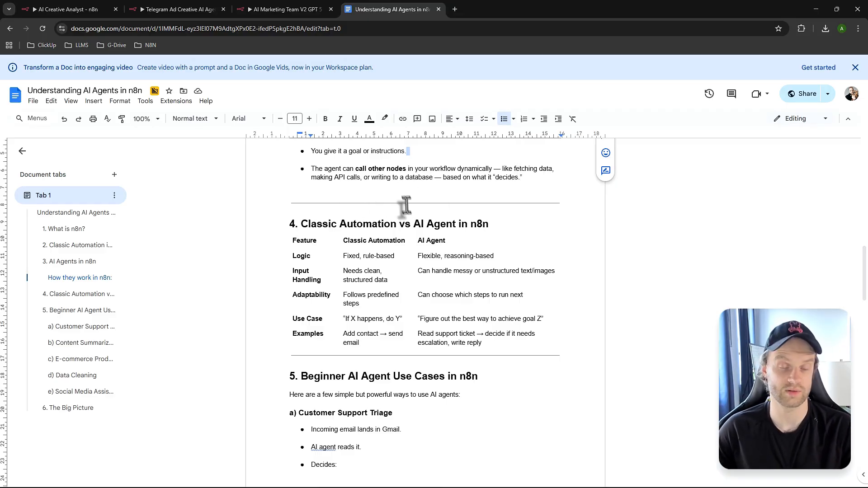
scroll(390, 208, down, 1)
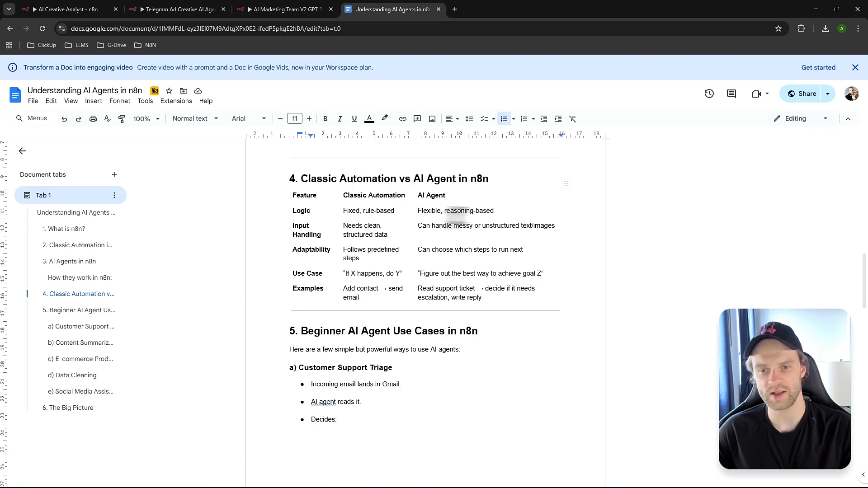
scroll(386, 248, down, 1)
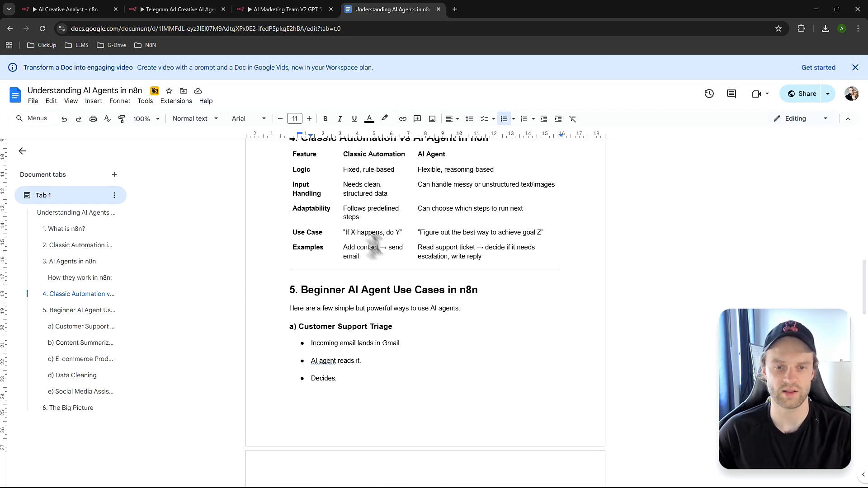
scroll(325, 196, up, 1)
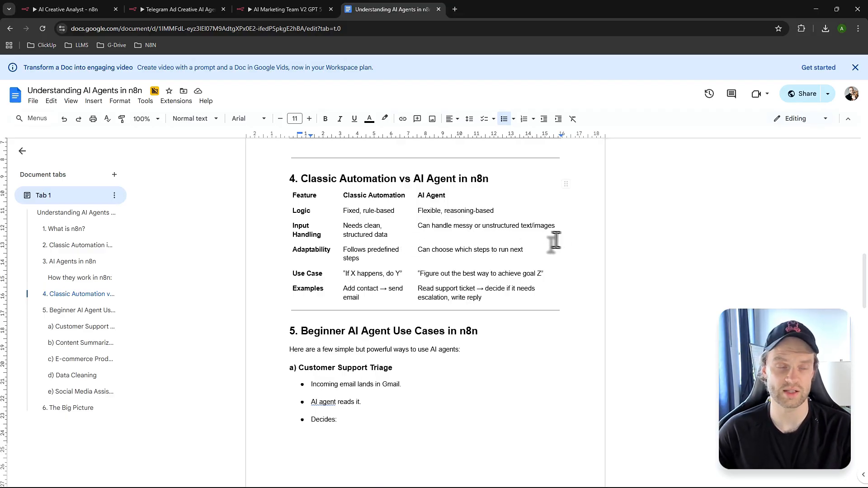
scroll(400, 239, down, 1)
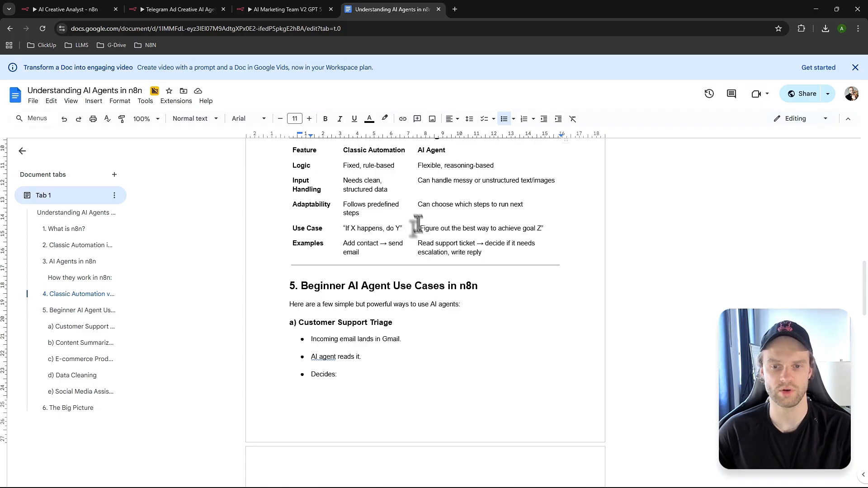
scroll(420, 281, up, 2)
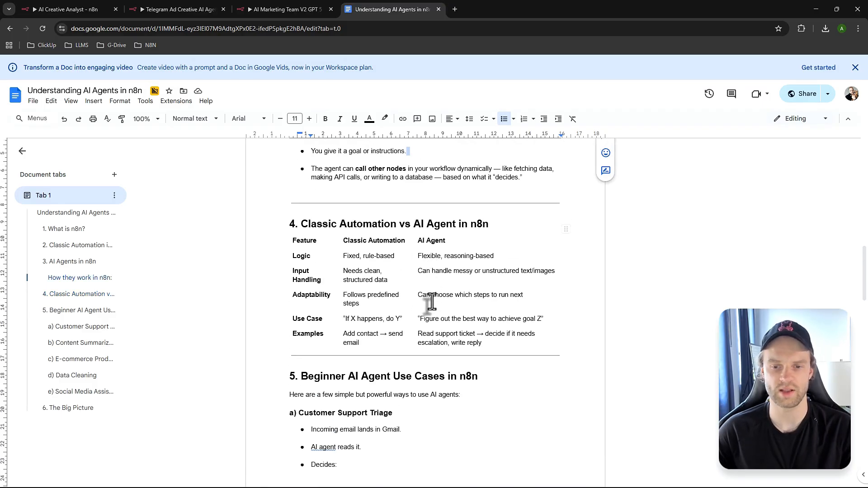
scroll(422, 293, down, 1)
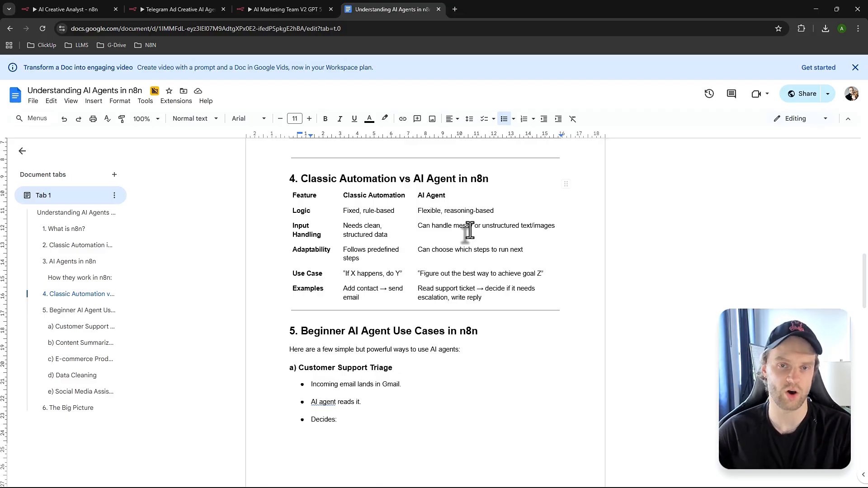
scroll(469, 230, down, 2)
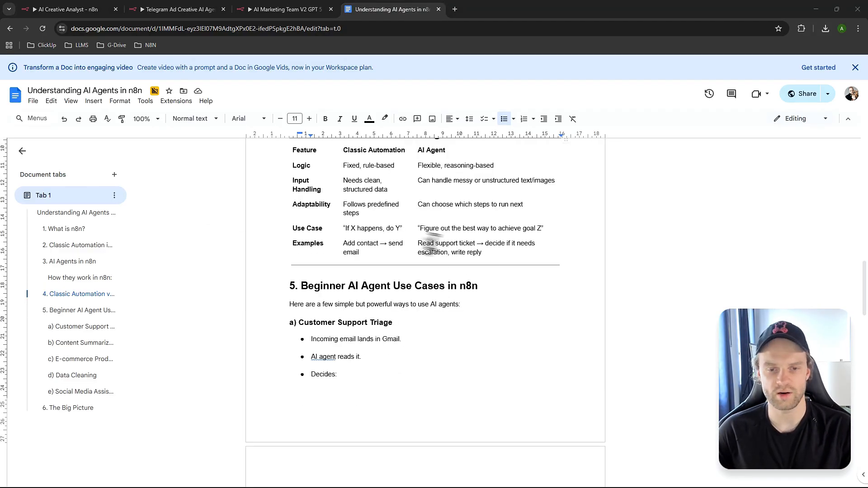
Step: Review the Use Case and Examples rows of the comparison table, and read the Customer Support Triage example under "Beginner AI Agent Use Cases in n8n"
scroll(365, 333, up, 1)
scroll(365, 333, up, 1)
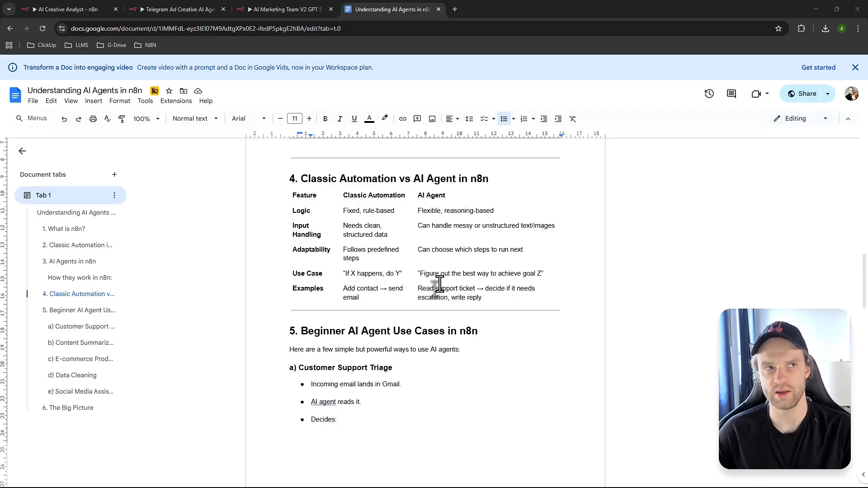
drag(421, 274, 496, 274)
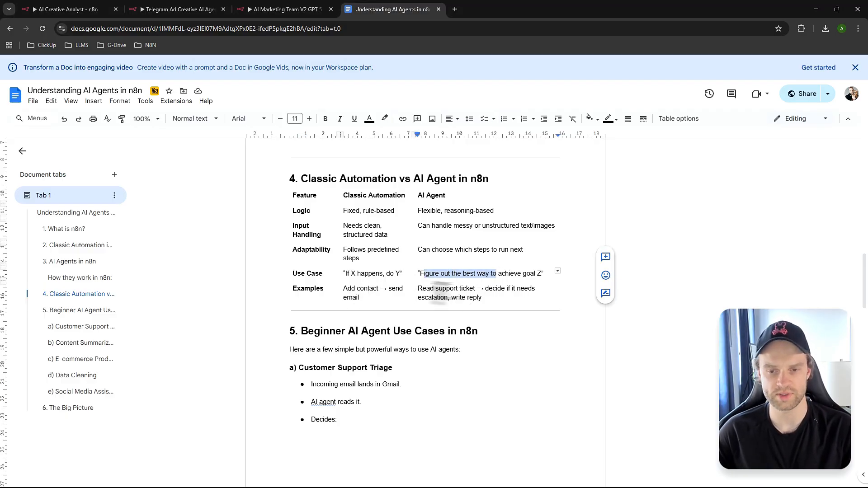
click(445, 292)
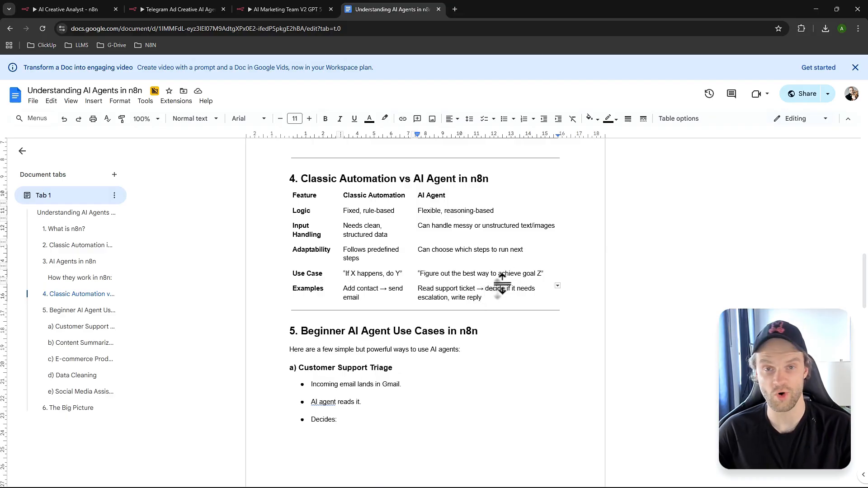
scroll(478, 346, down, 1)
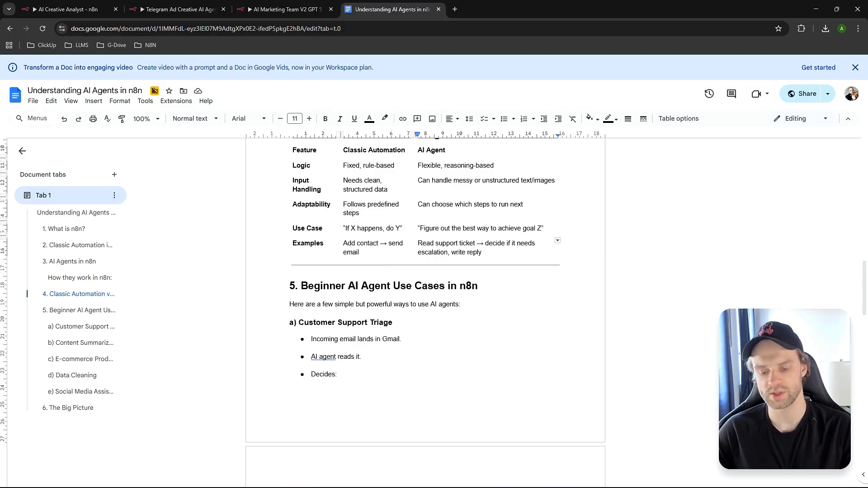
scroll(467, 300, down, 2)
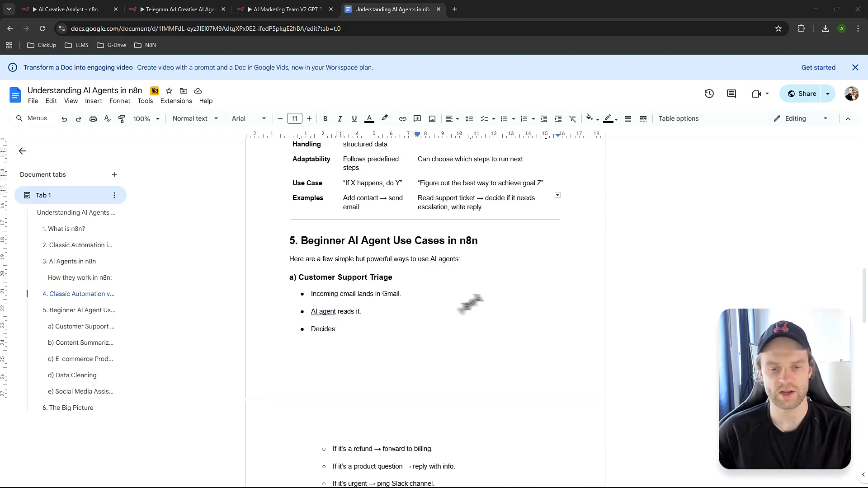
scroll(344, 329, down, 1)
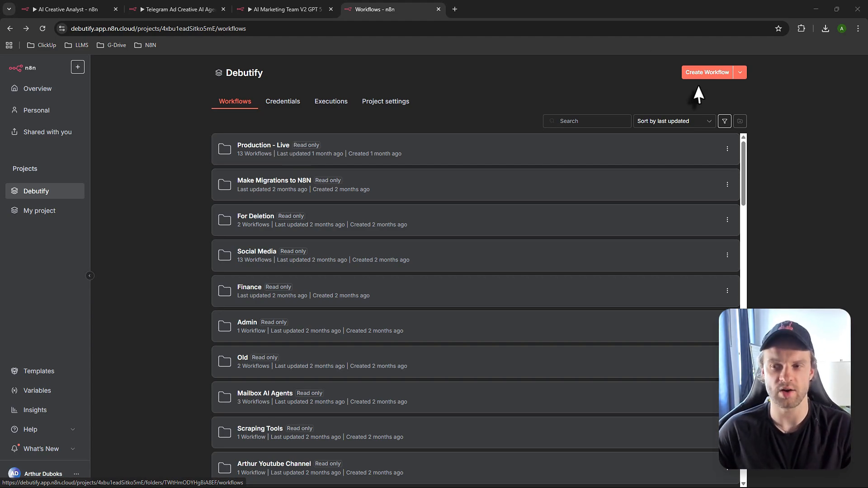
Step: Create a new workflow in the Debutify project, starting it with an AI Agent node, and save it
click(707, 72)
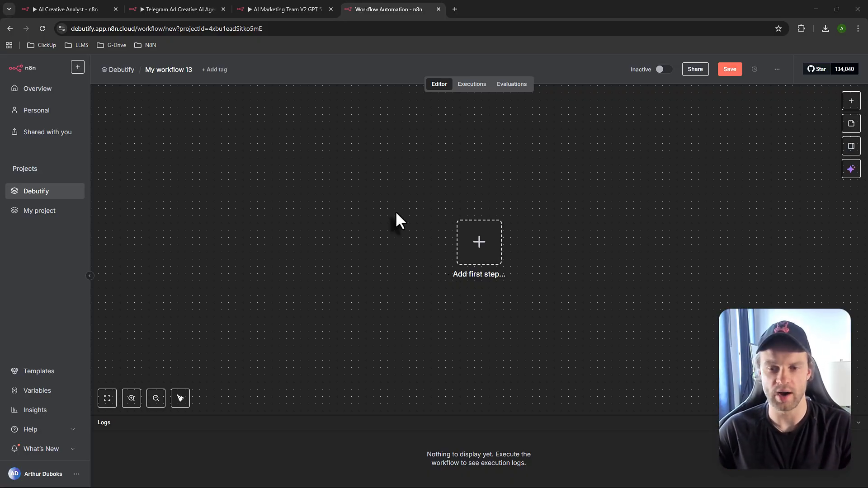
right_click(368, 211)
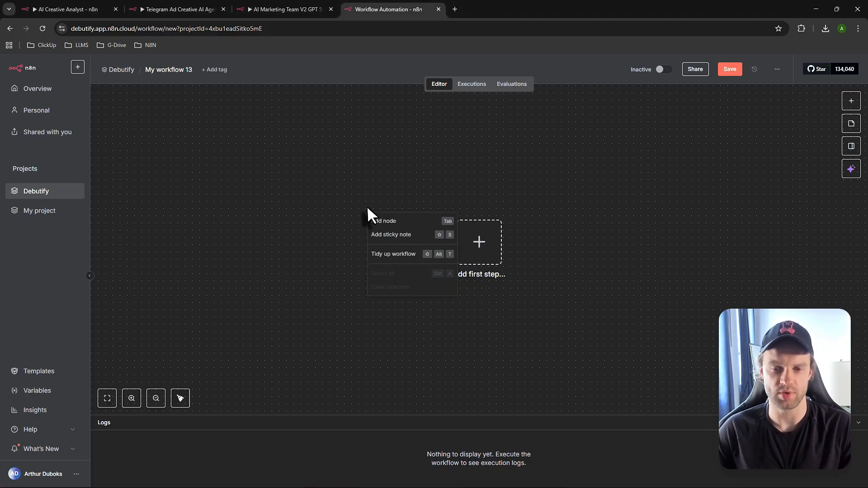
click(388, 219)
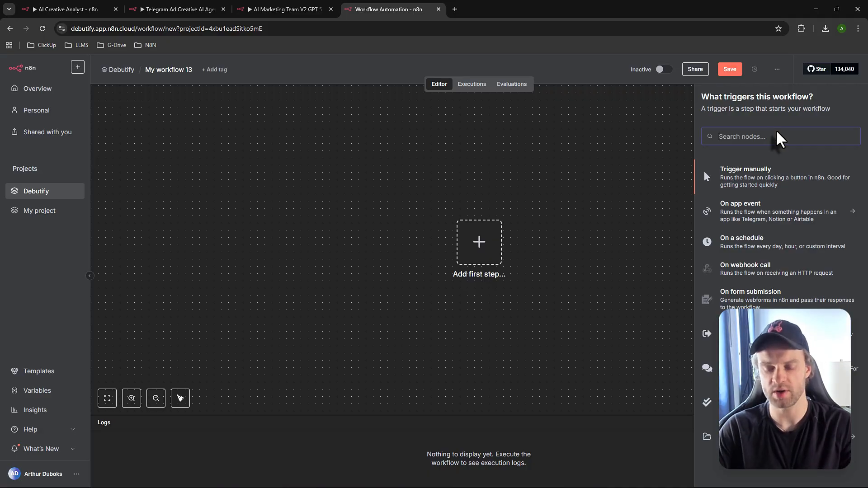
text(ai ag)
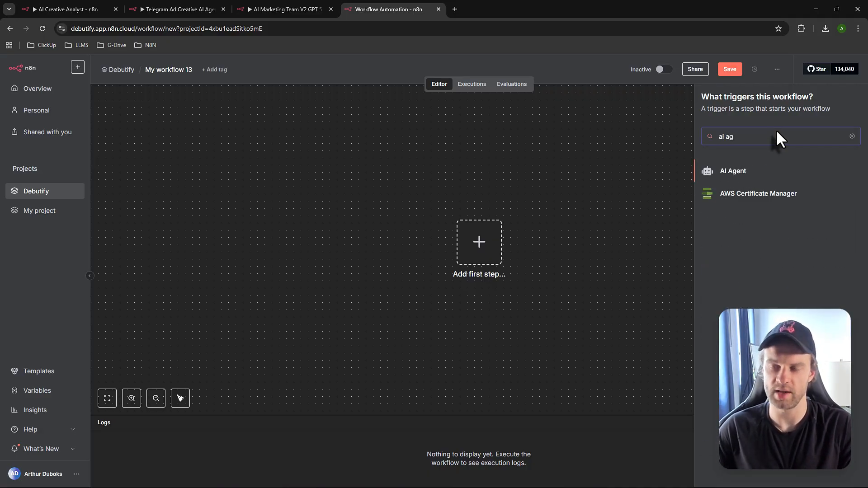
click(742, 176)
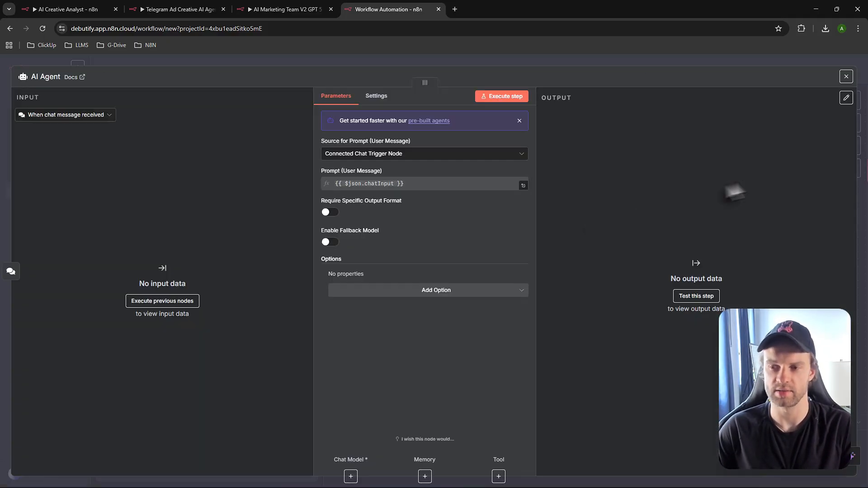
click(268, 68)
scroll(598, 199, down, 2)
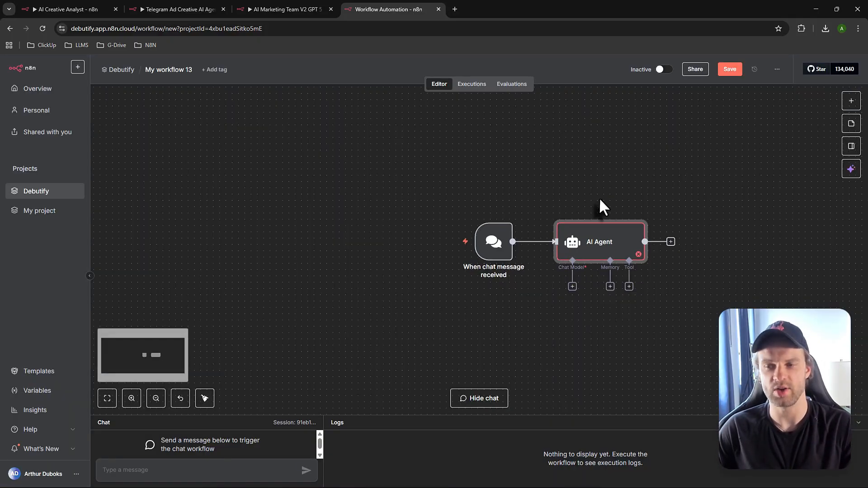
click(728, 70)
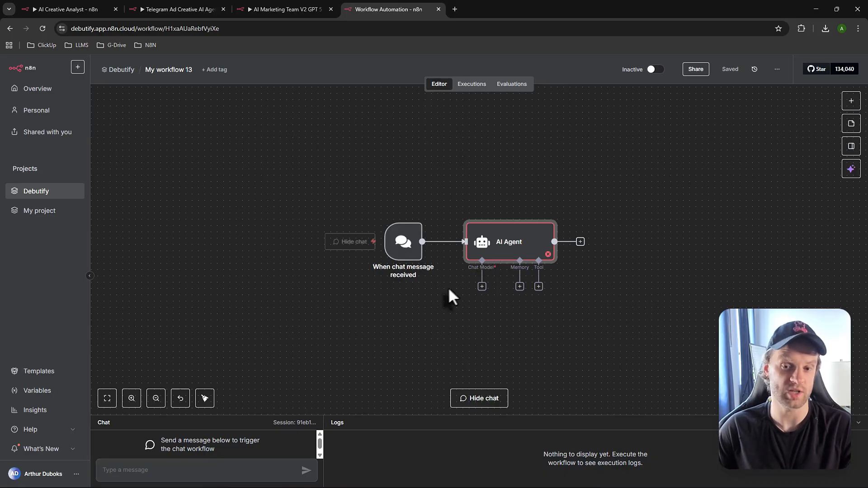
Step: Enlarge the chat area and send the test message "hi", checking the AI Agent's output in the logs
drag(262, 415, 285, 317)
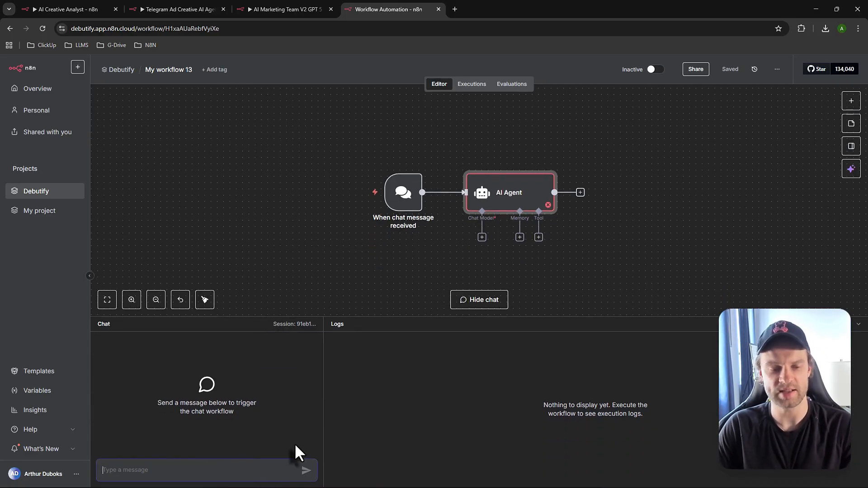
text(hi)
key(Return)
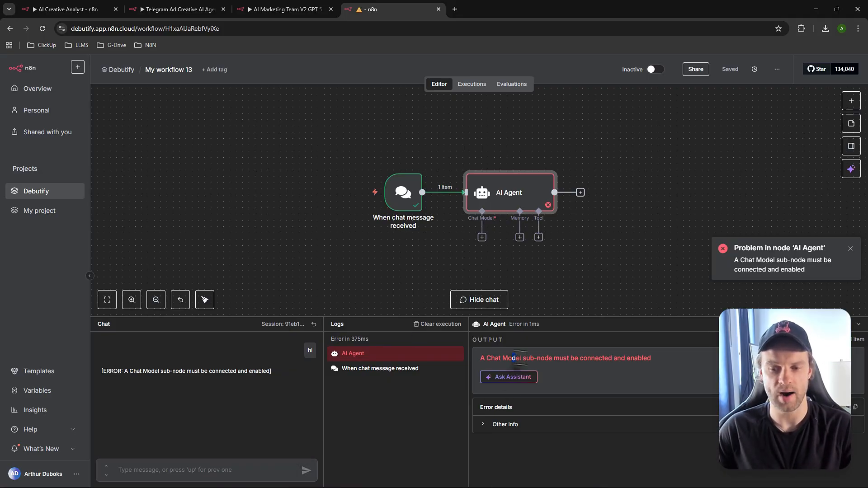
drag(512, 358, 546, 359)
click(437, 261)
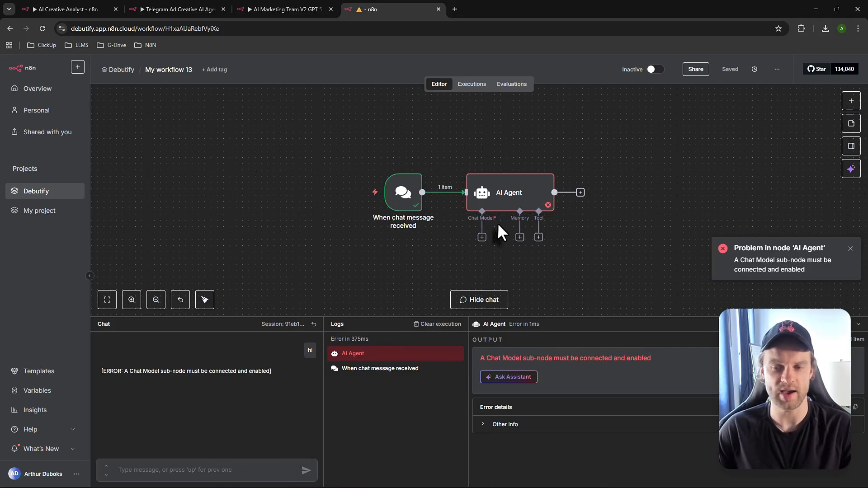
Step: Connect an Anthropic Chat Model to the AI Agent's Chat Model input, using the Anthropic account credential and Claude 4 Sonnet
scroll(497, 222, right, 1)
scroll(498, 222, right, 1)
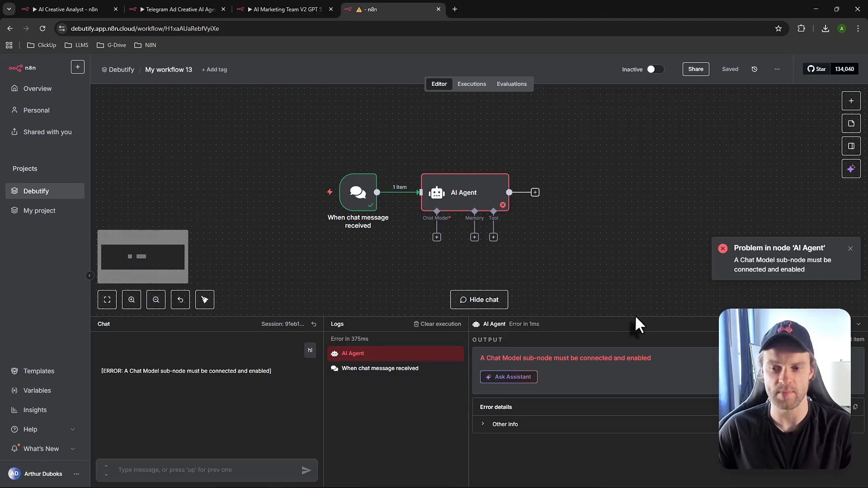
click(436, 237)
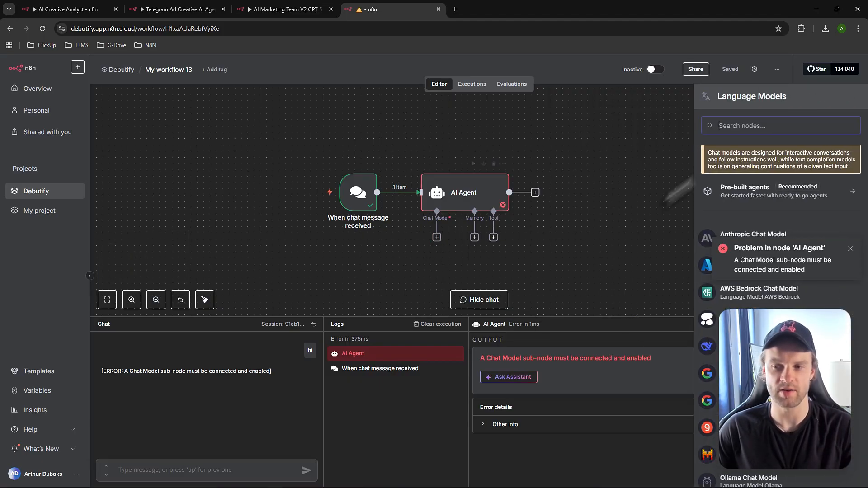
text(open)
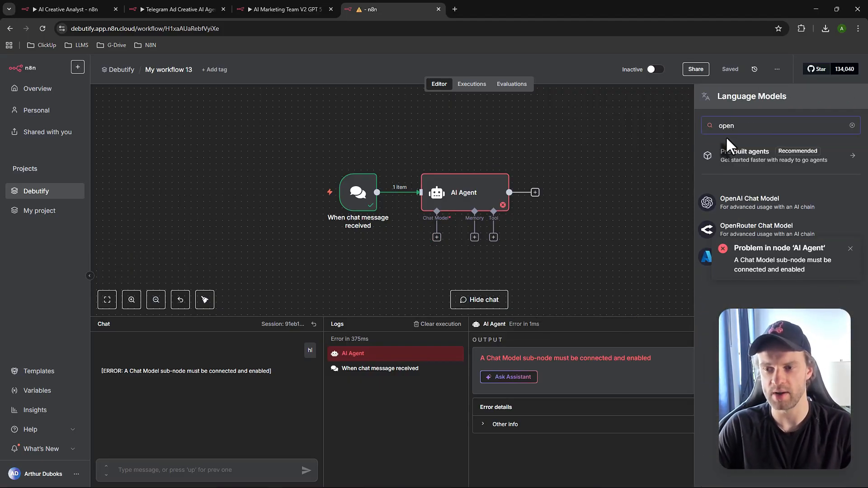
key(ctrl+a)
text(clau)
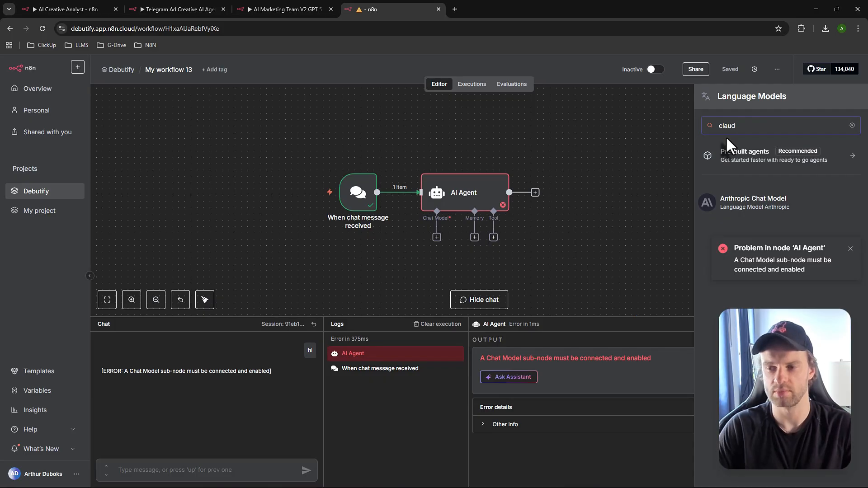
click(710, 203)
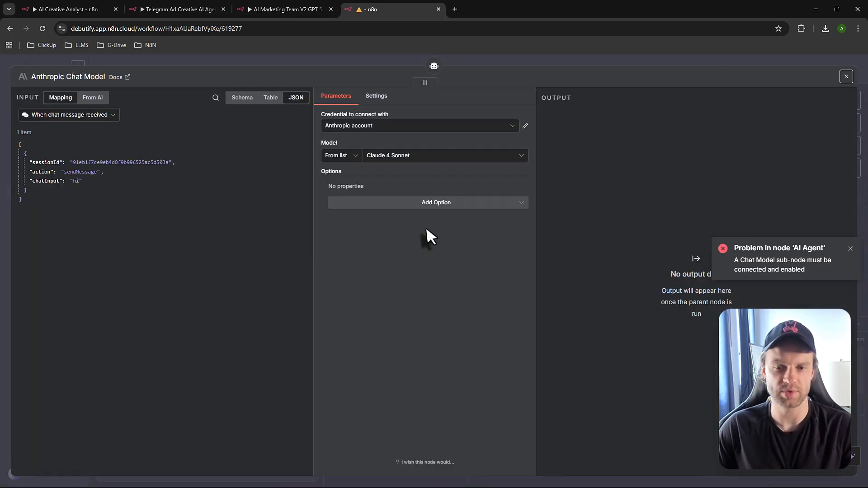
click(45, 63)
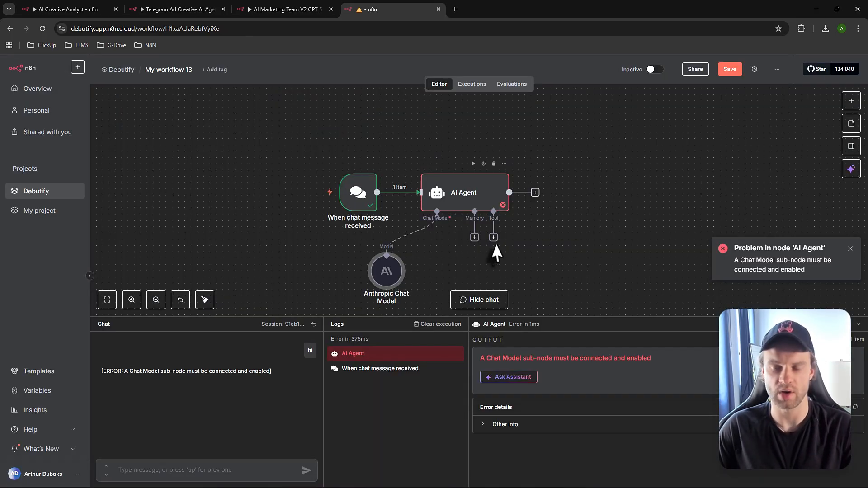
Step: Make more room for the canvas, dismiss the error notification and save the workflow
scroll(497, 253, down, 1)
drag(620, 317, 619, 332)
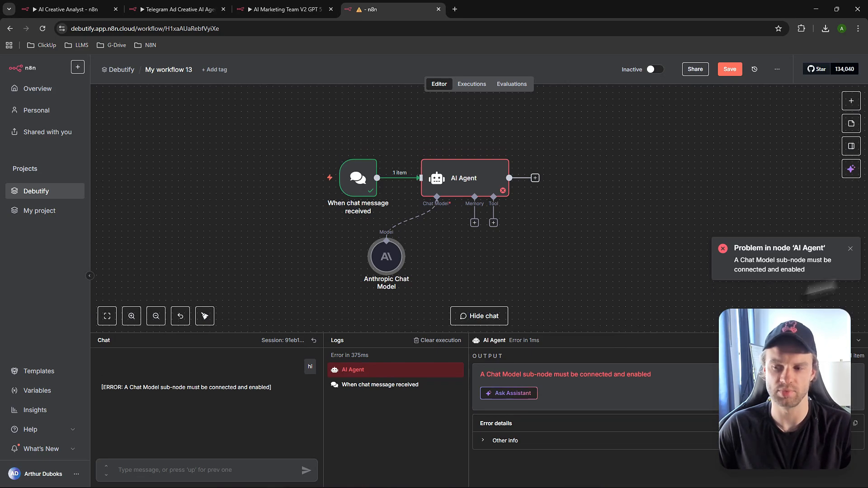
click(850, 248)
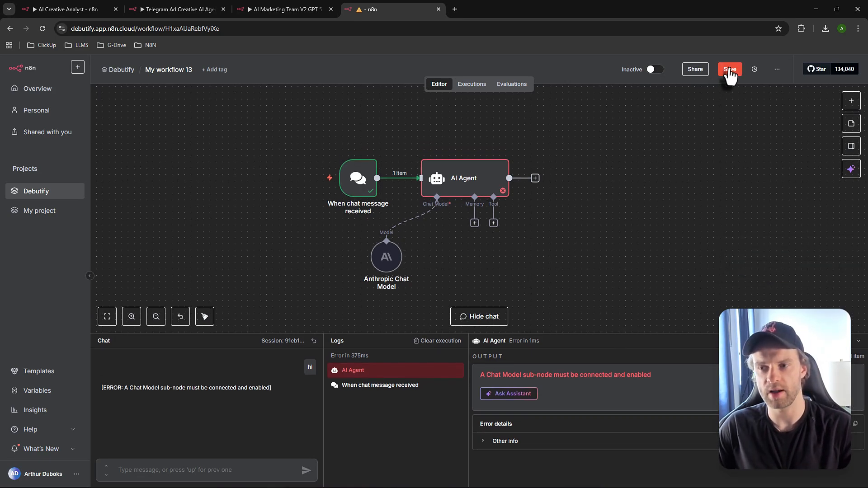
click(729, 70)
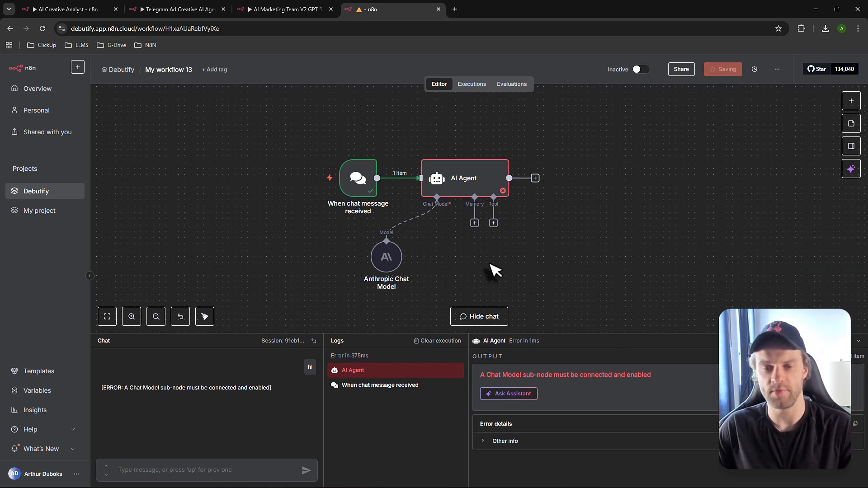
Step: Examine the API Key and Base URL fields of a new Anthropic credential from the chat model node, closing both without saving a credential
double_click(388, 267)
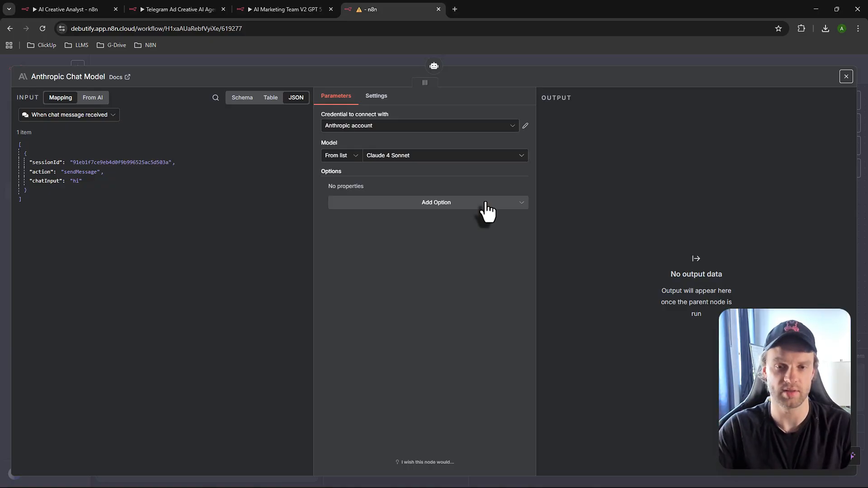
click(517, 127)
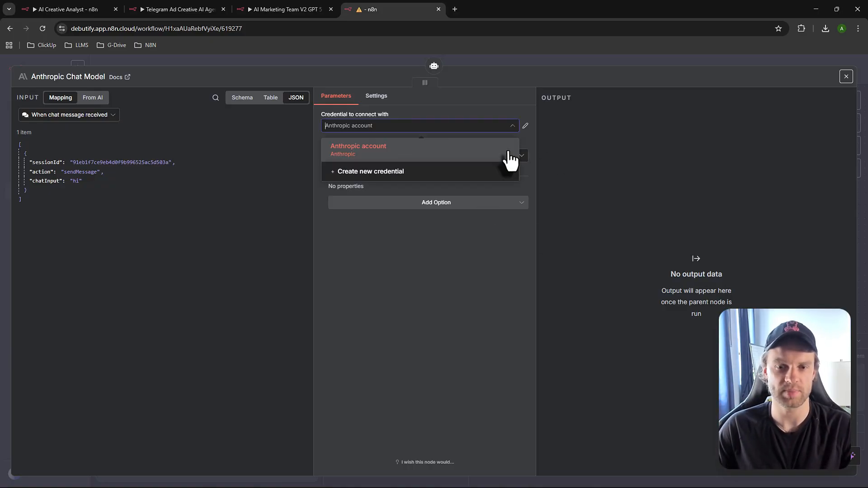
click(403, 179)
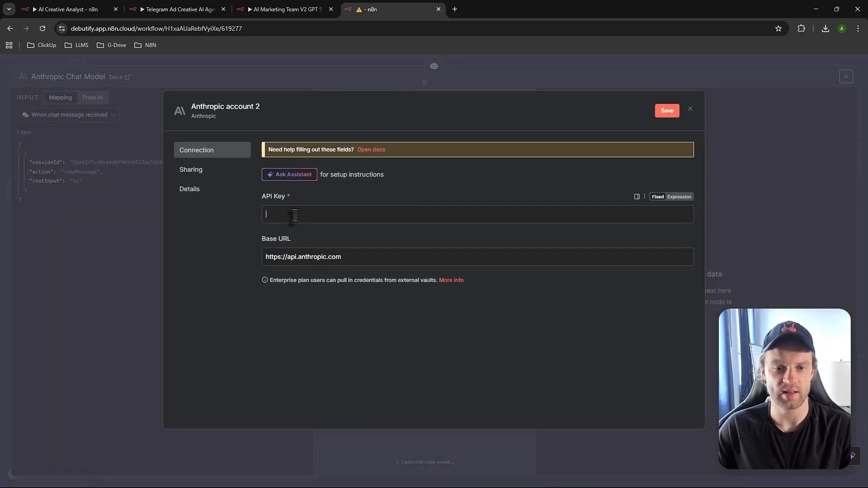
click(315, 214)
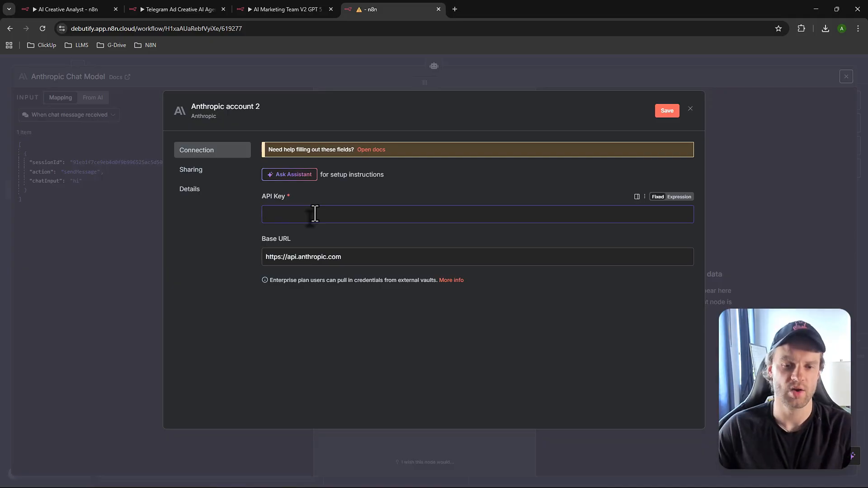
drag(300, 257, 334, 260)
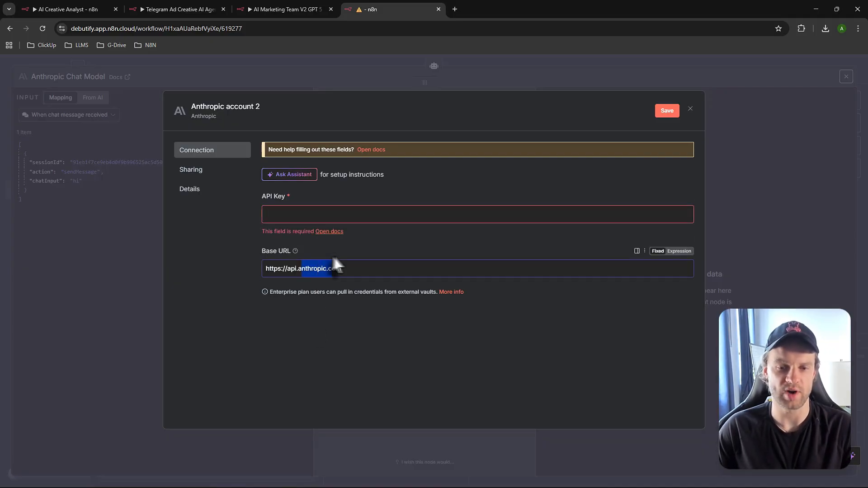
click(356, 266)
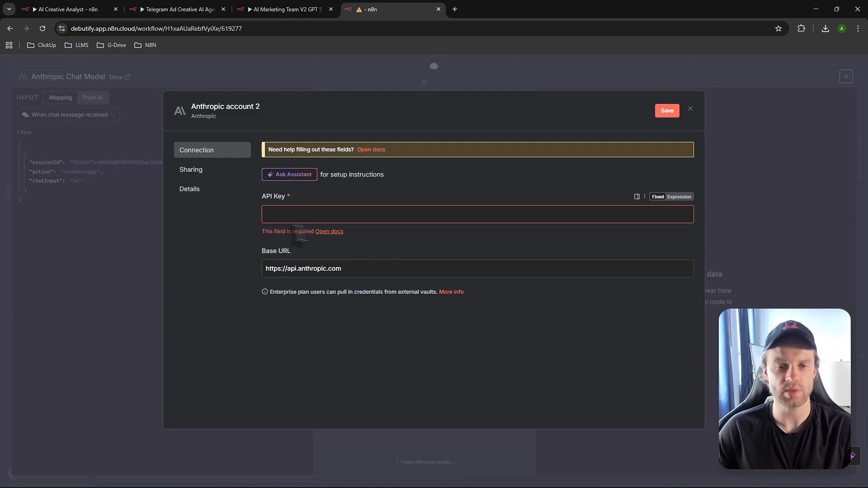
click(281, 213)
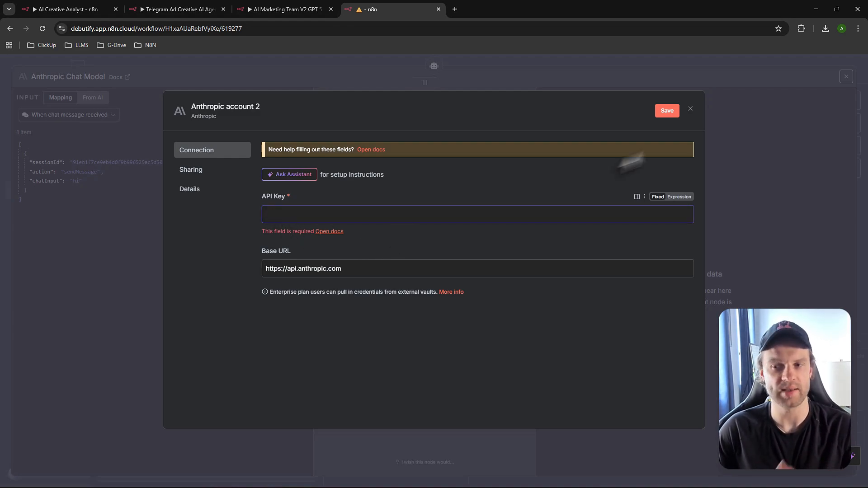
click(690, 110)
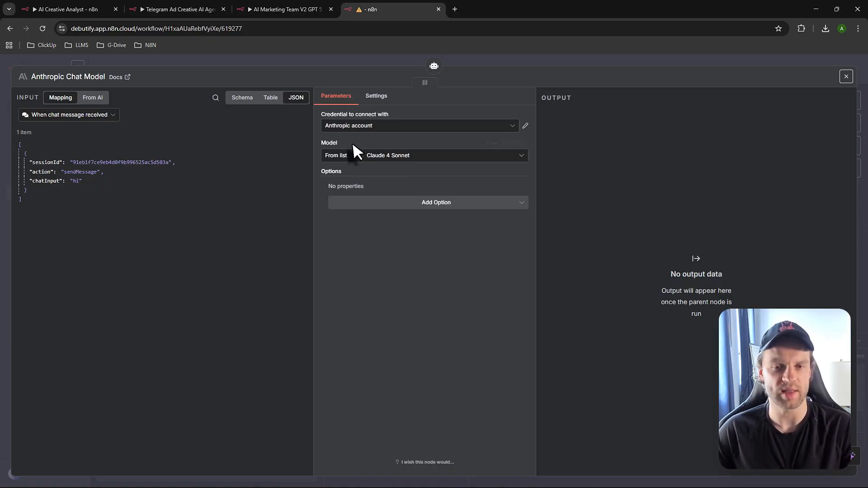
click(845, 77)
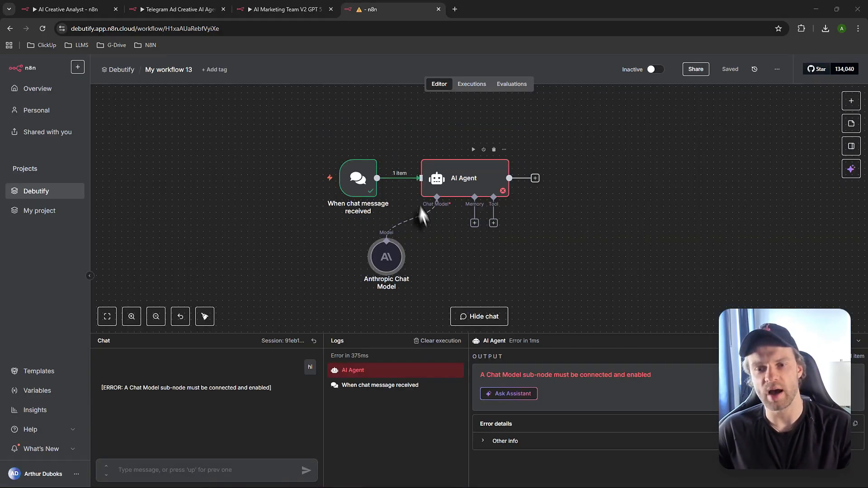
Step: Send the chat message "hi" to test the connected chat model and check the AI Agent node's input and output
drag(569, 334, 568, 324)
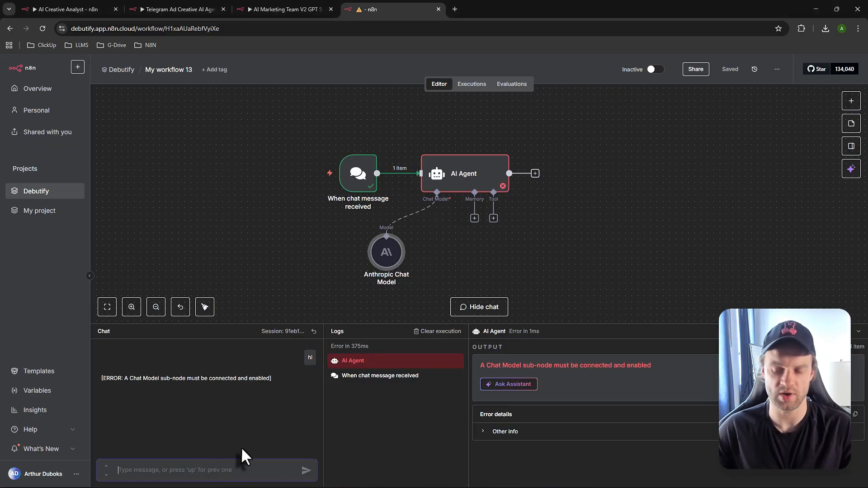
text(hi)
key(Return)
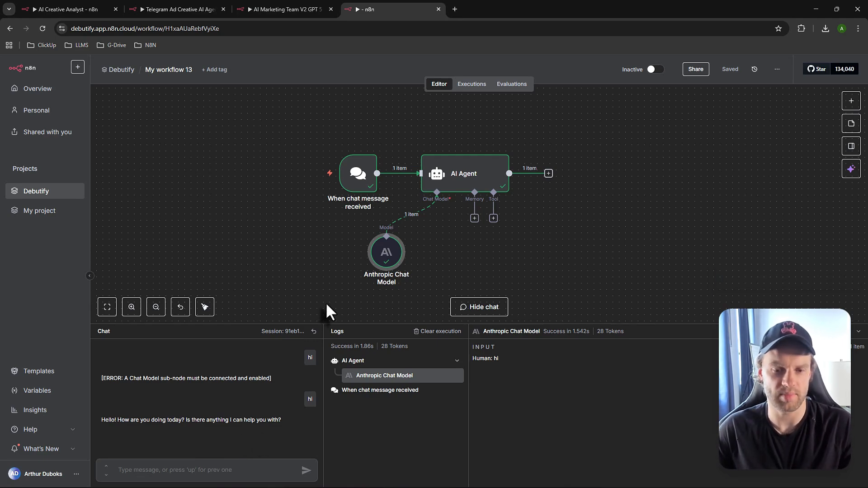
double_click(457, 180)
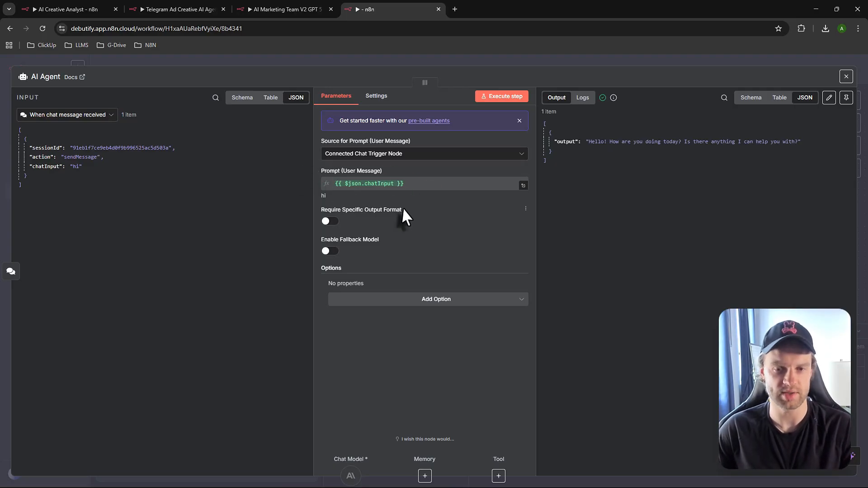
click(846, 77)
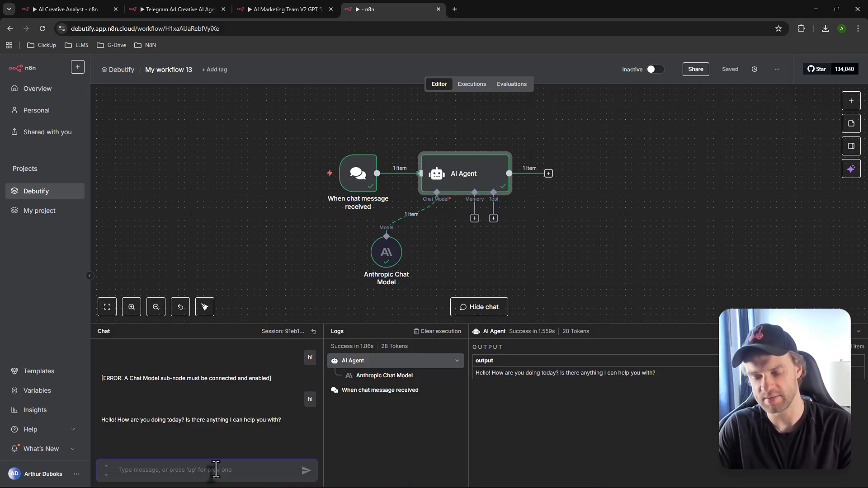
Step: Send the chat message "whats the weather today in Montreal" and read the agent's reply about real-time weather data
text(whats the weather)
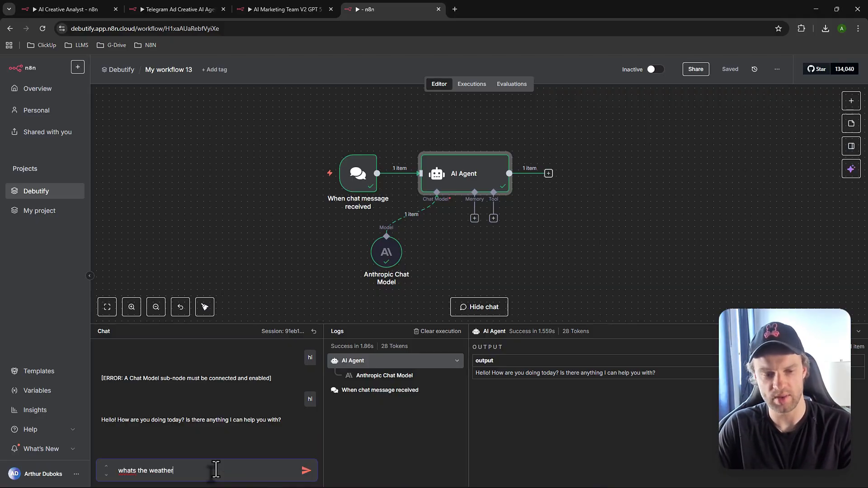
text( today oin)
key(BackSpace)
key(BackSpace)
key(BackSpace)
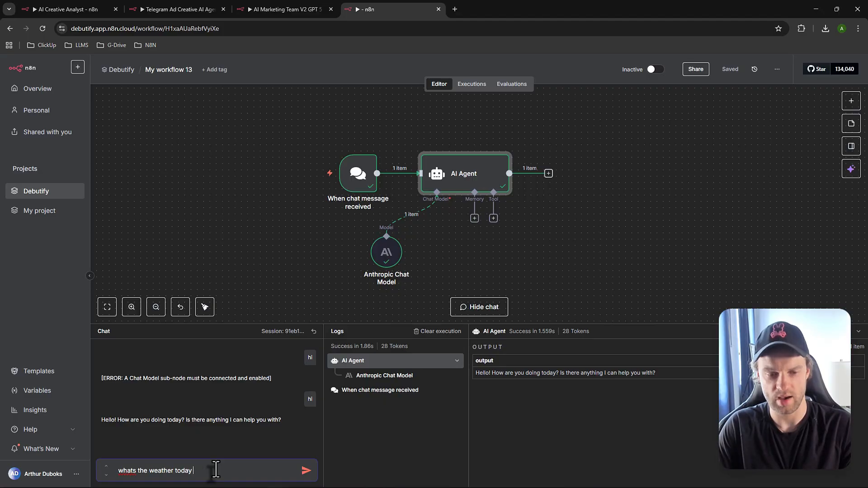
text(in M)
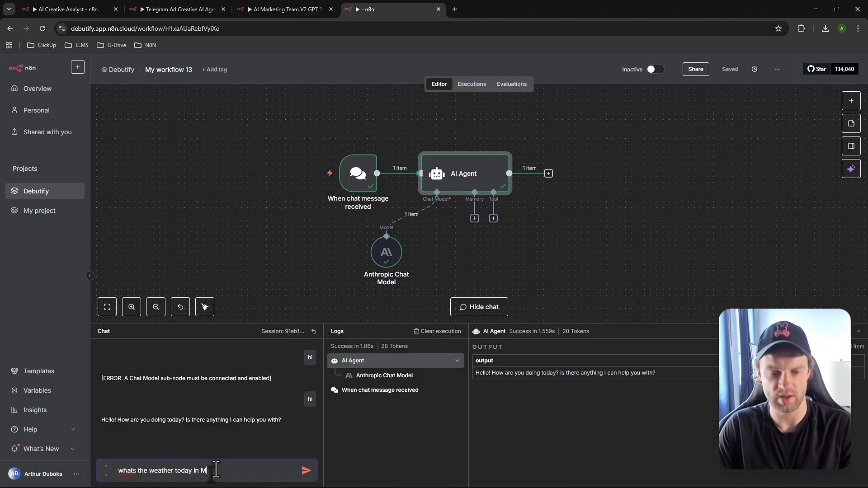
text(ontreal)
key(Return)
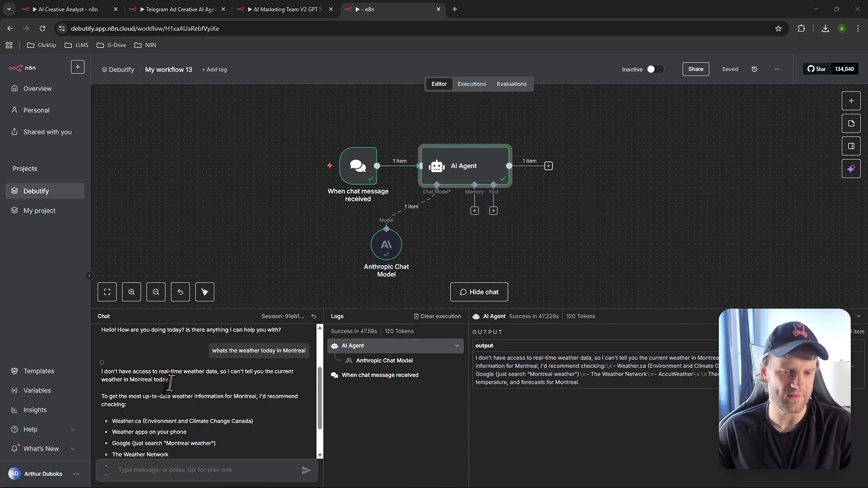
drag(159, 371, 220, 373)
click(200, 388)
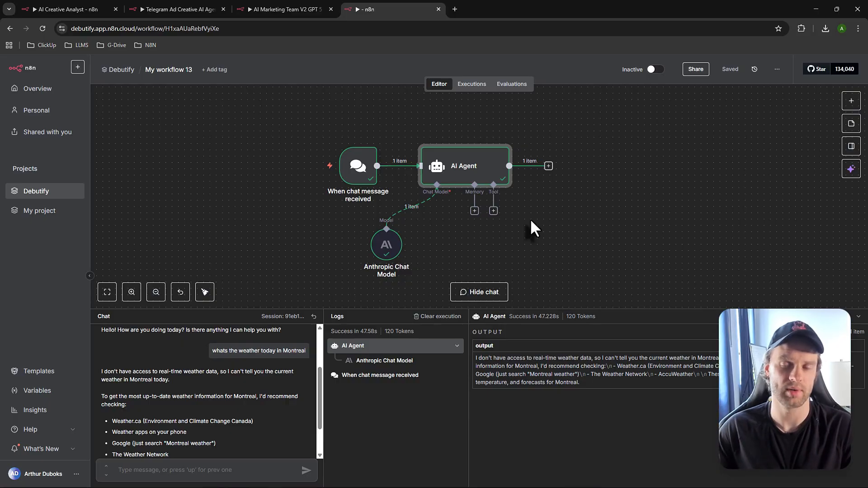
Step: Add the Tavily Tool to the AI Agent's Tool input
click(493, 212)
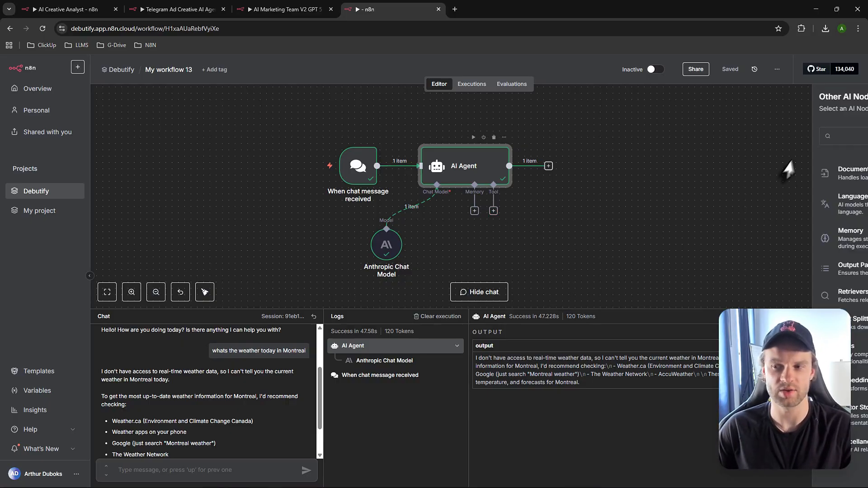
text(tavily)
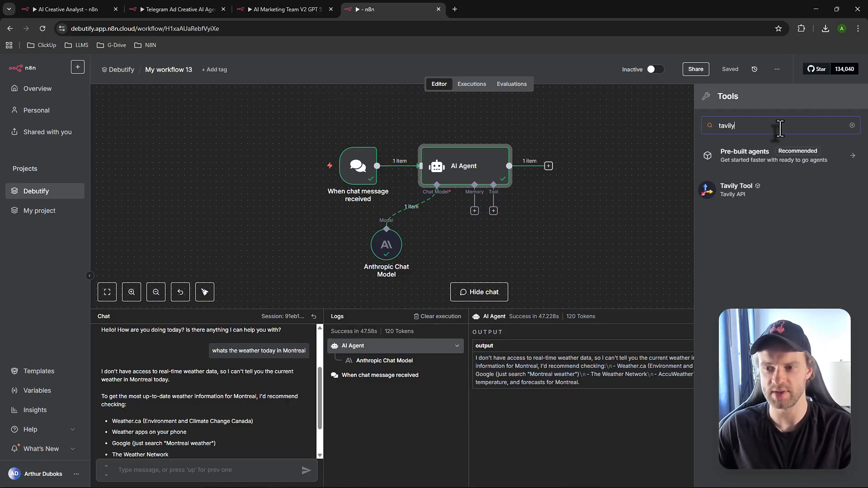
click(736, 188)
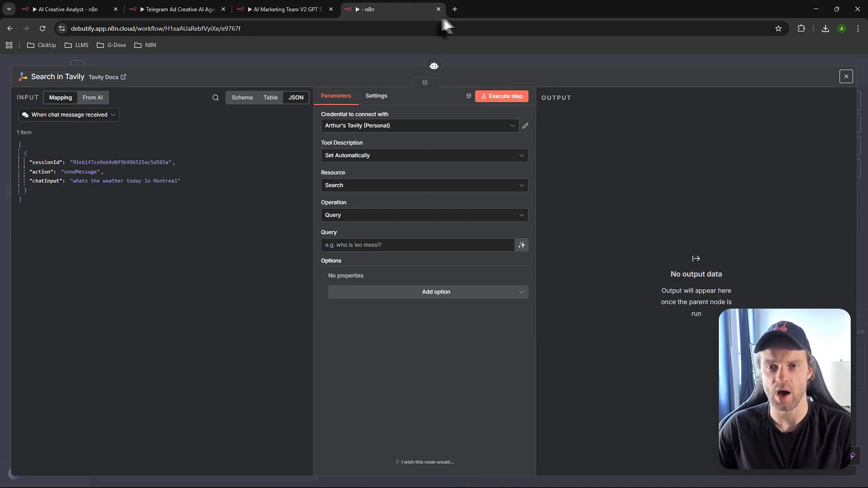
Step: Open tavily.com in a new browser tab, log in to view the API Keys overview, and return to the n8n workflow
click(454, 7)
text(tavily.com)
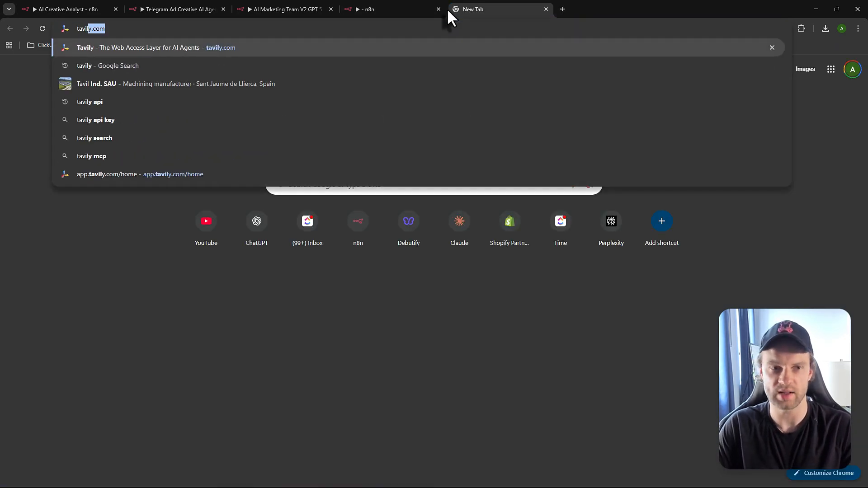
key(Return)
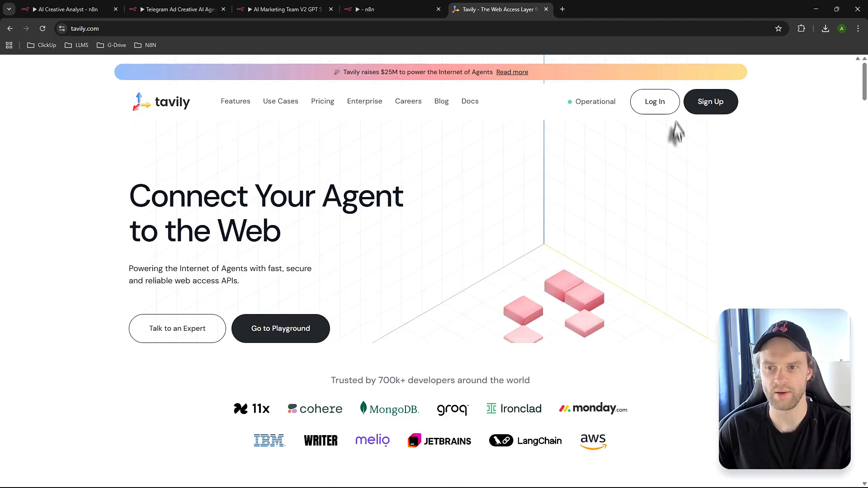
click(655, 101)
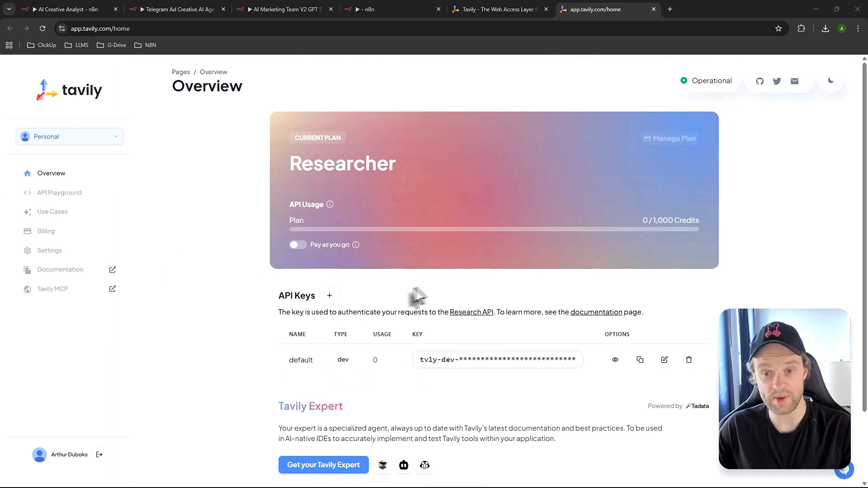
click(531, 10)
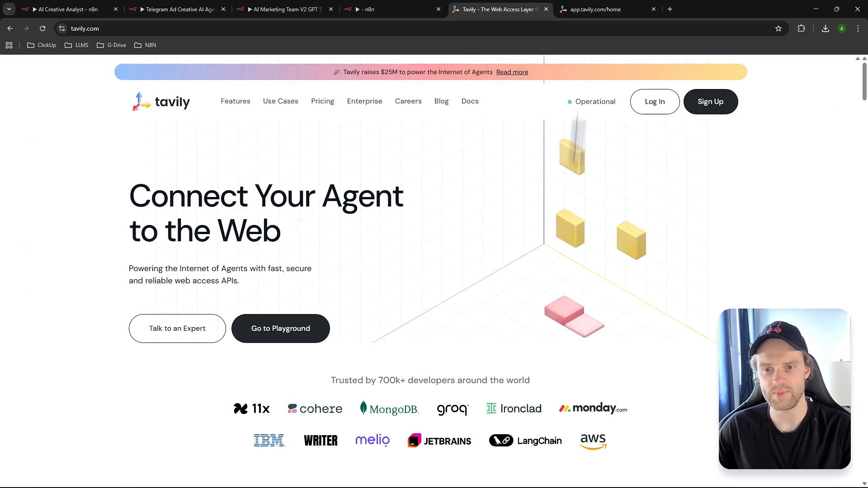
click(546, 9)
click(397, 9)
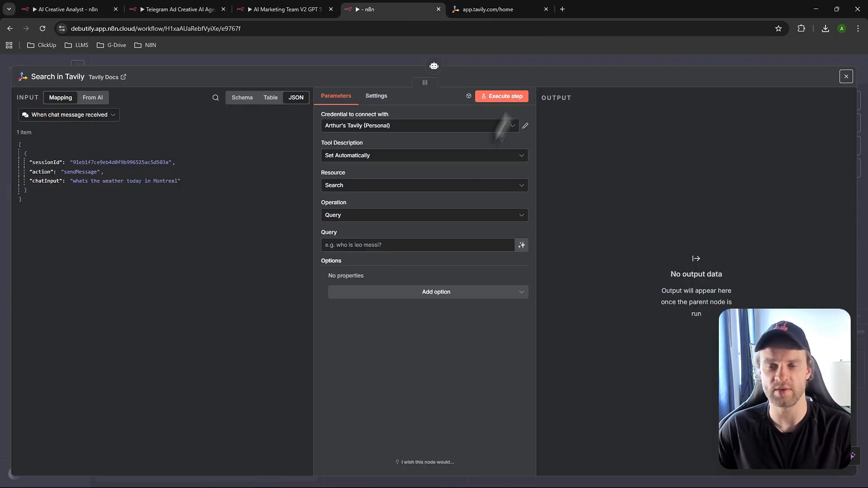
Step: Examine the Tavily credential's API Key and Base URL fields, plus the plan's credit allowance on the Tavily overview page
click(524, 126)
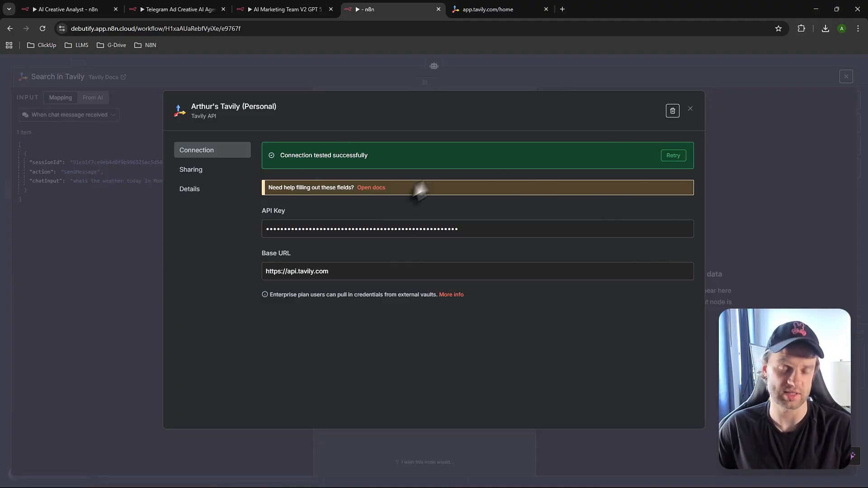
click(690, 110)
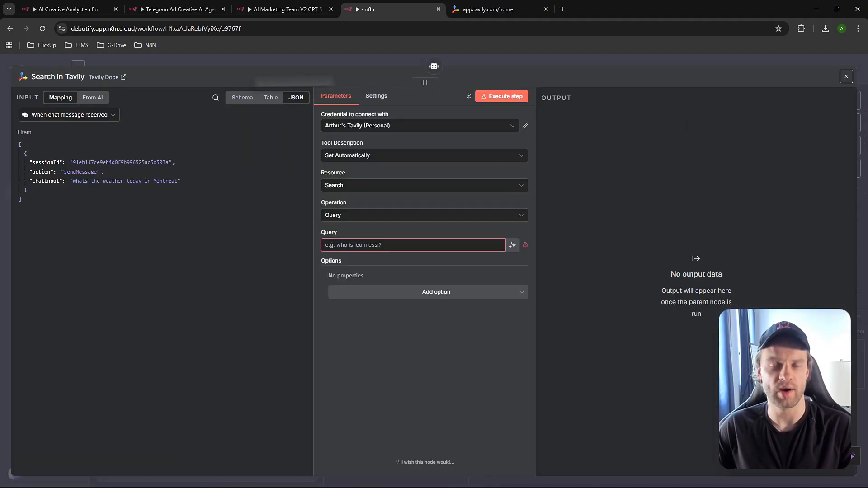
click(483, 10)
drag(642, 220, 691, 231)
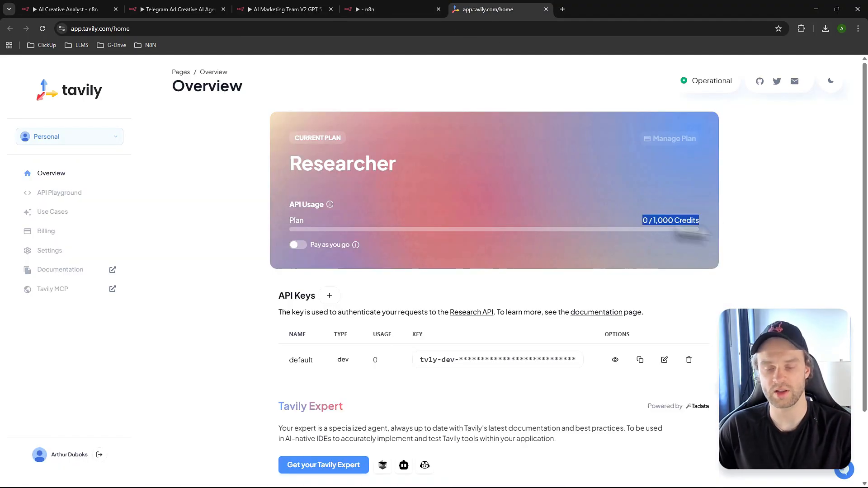
click(687, 233)
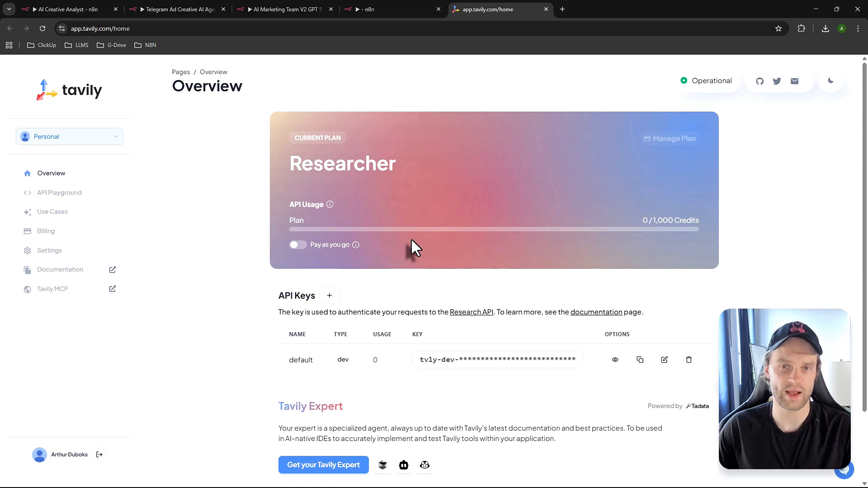
triple_click(672, 221)
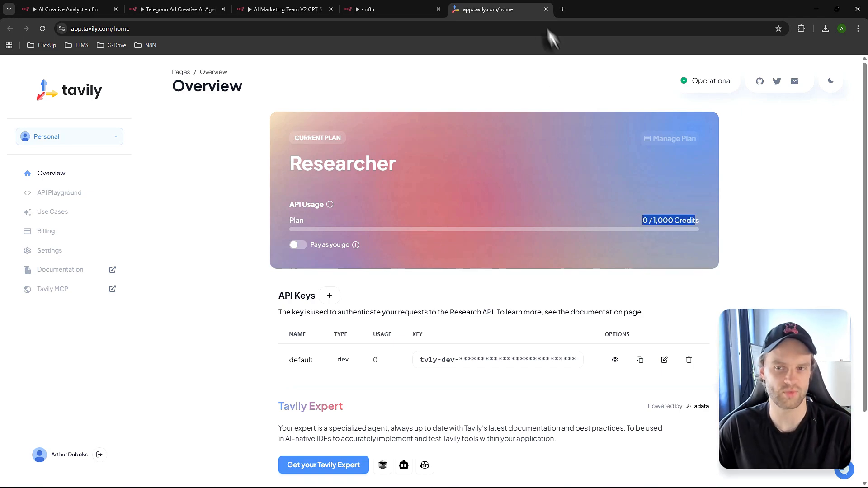
click(546, 9)
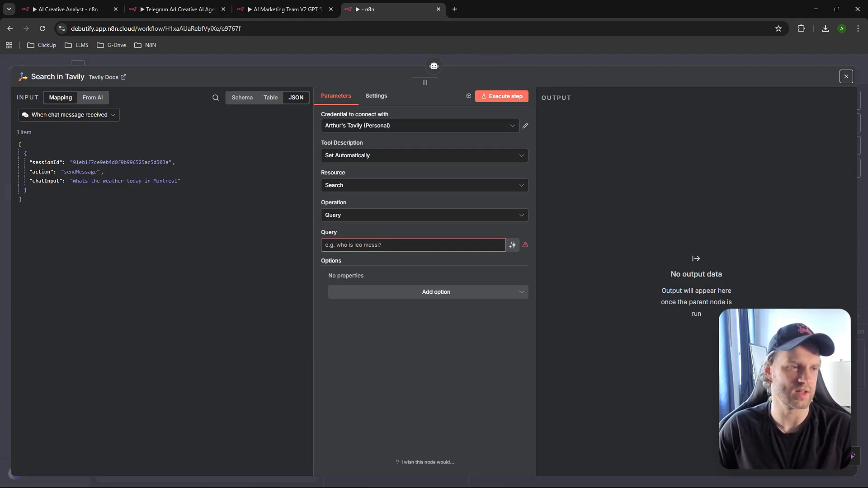
Step: Let the model define the Tavily search's Query automatically, place the node below and right of the AI Agent, and save the workflow
click(512, 245)
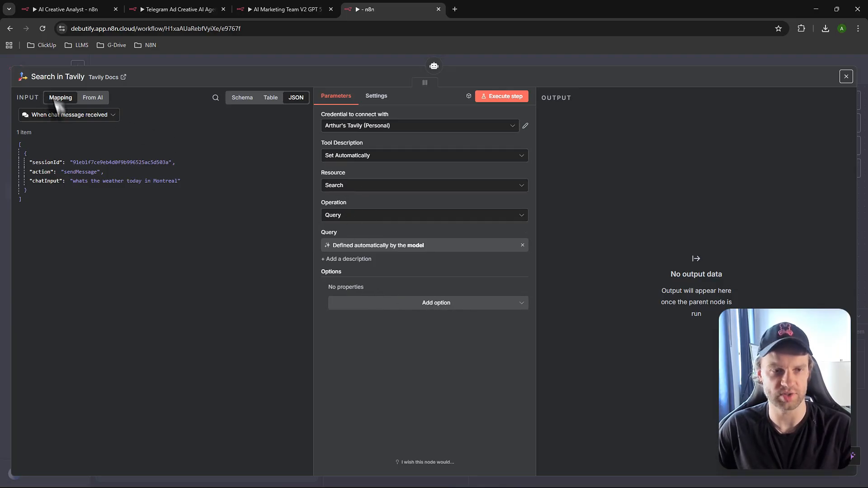
click(42, 58)
drag(456, 238, 523, 241)
click(730, 69)
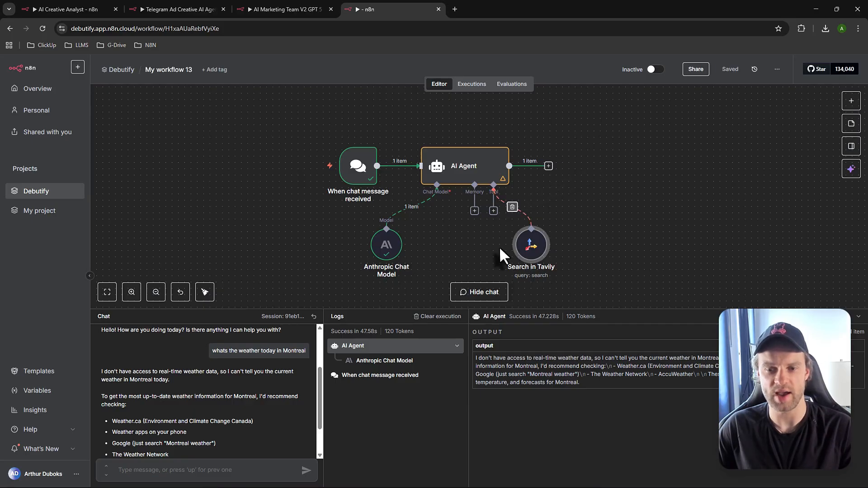
Step: Send the chat message "what's the weather in Montreal!" with its spelling corrected, and review the agent's reply and the Tavily search log
mouse_move(378, 310)
mouse_down()
mouse_move(378, 346)
mouse_move(366, 319)
mouse_up()
click(176, 472)
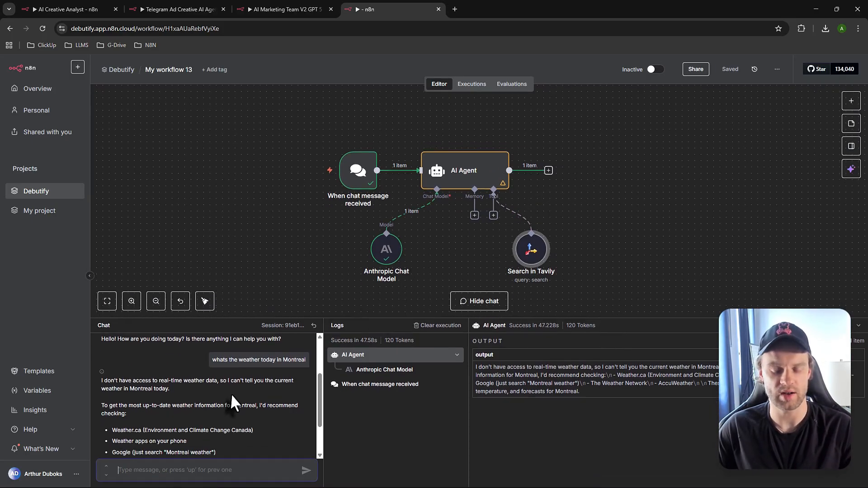
text(whats the )
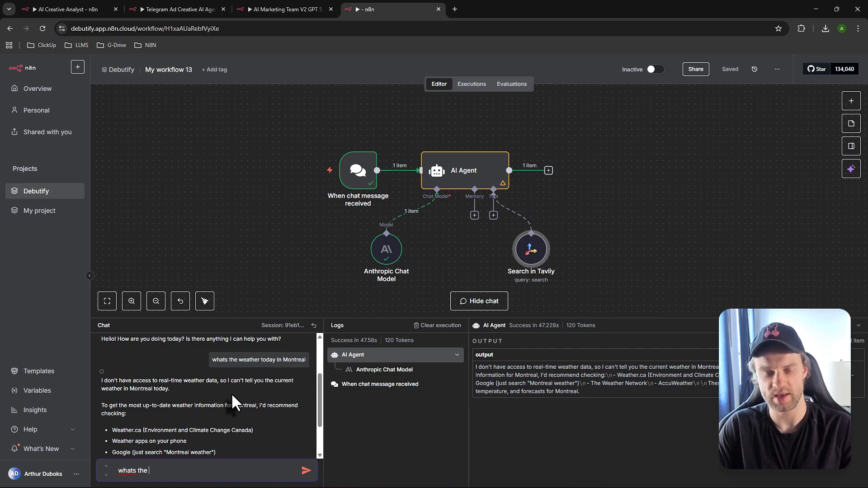
text(weather oin)
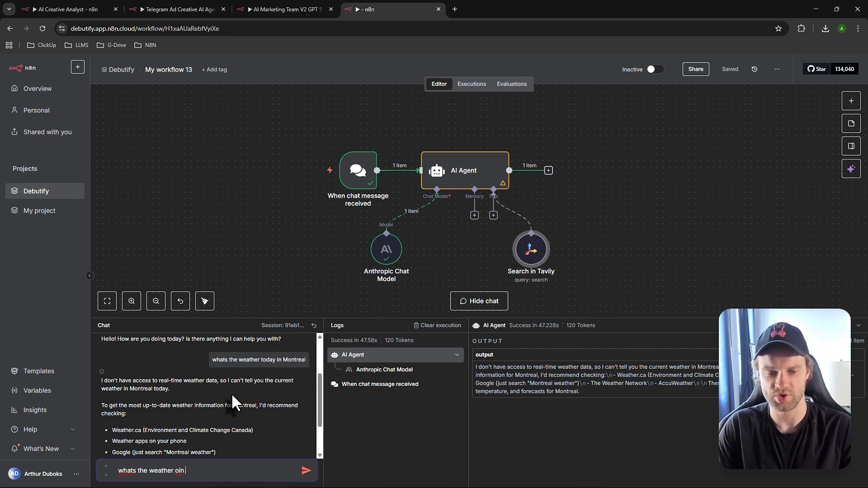
key(BackSpace)
text(in mntrela!)
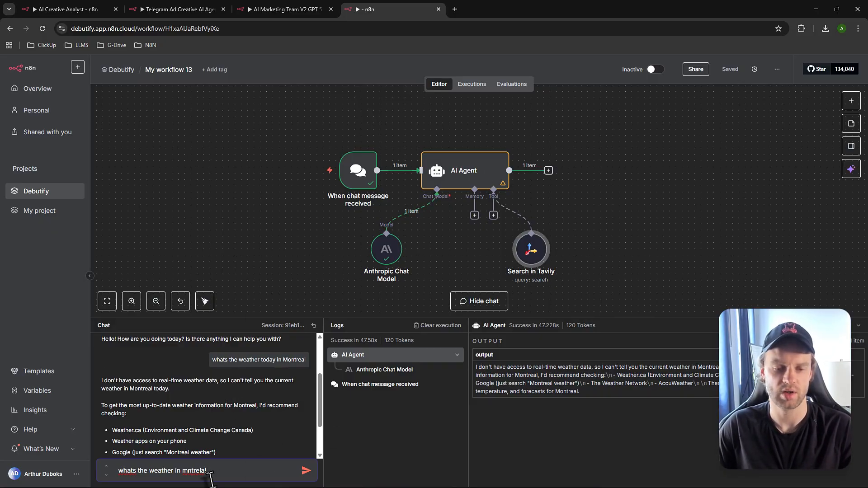
right_click(196, 471)
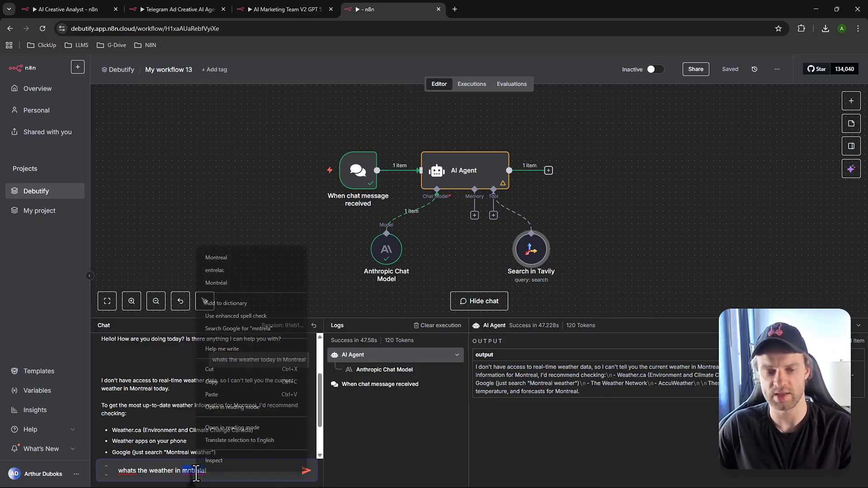
click(233, 257)
right_click(122, 471)
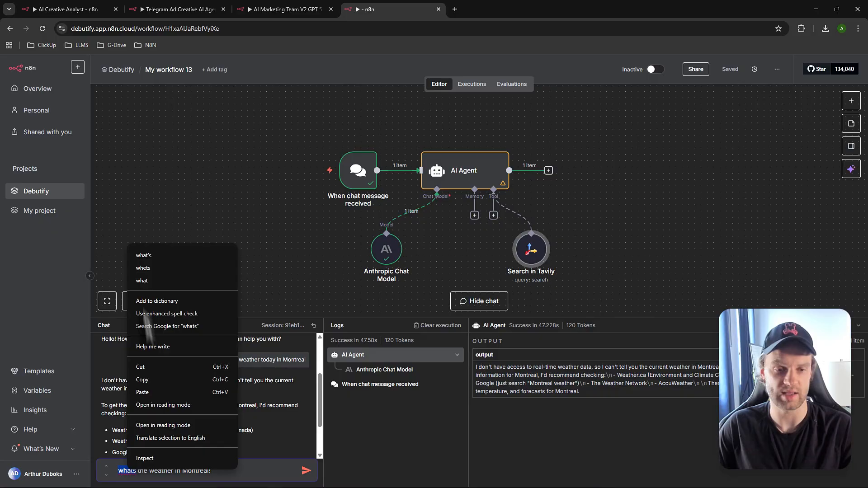
click(144, 256)
click(306, 470)
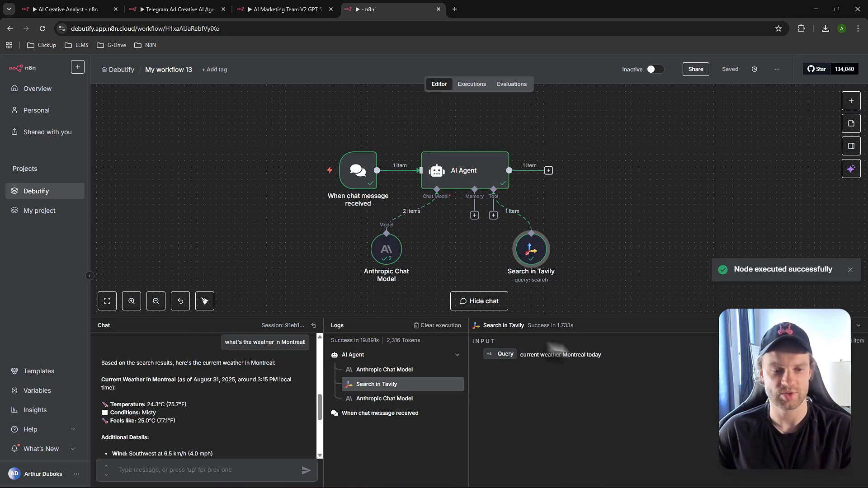
drag(251, 319, 253, 303)
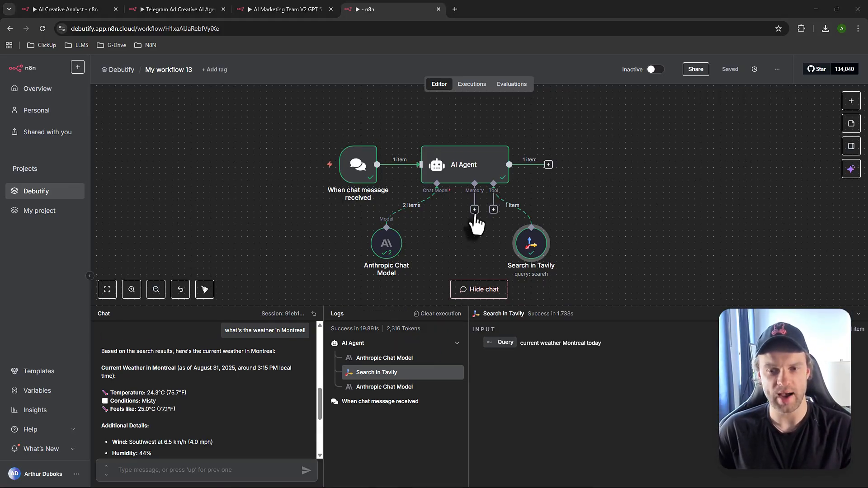
Step: Send the chat message "what was my first question?" and read the agent's reply
click(237, 469)
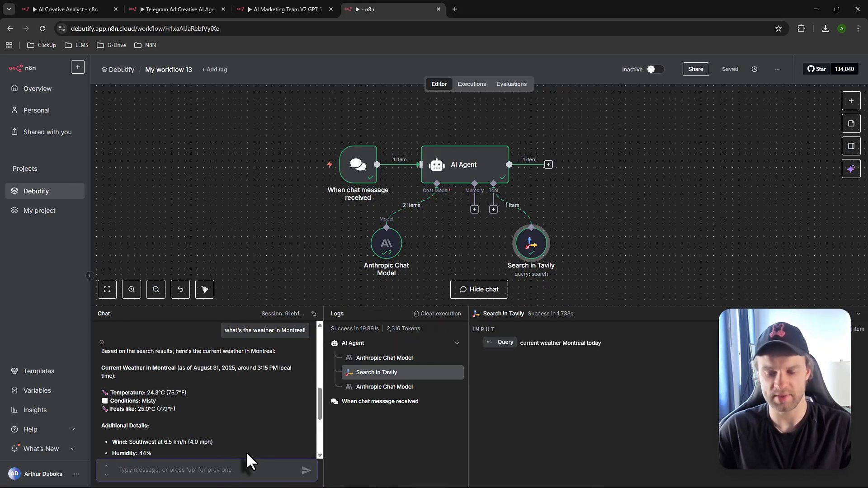
text(wha)
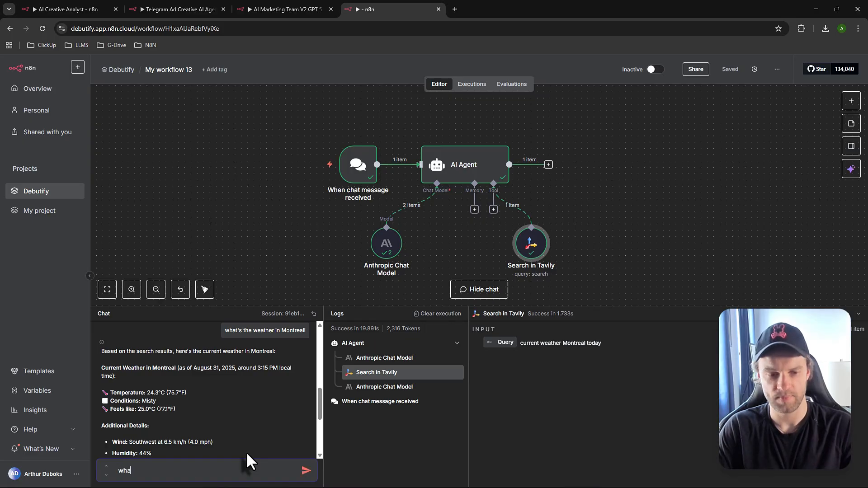
text(t was my)
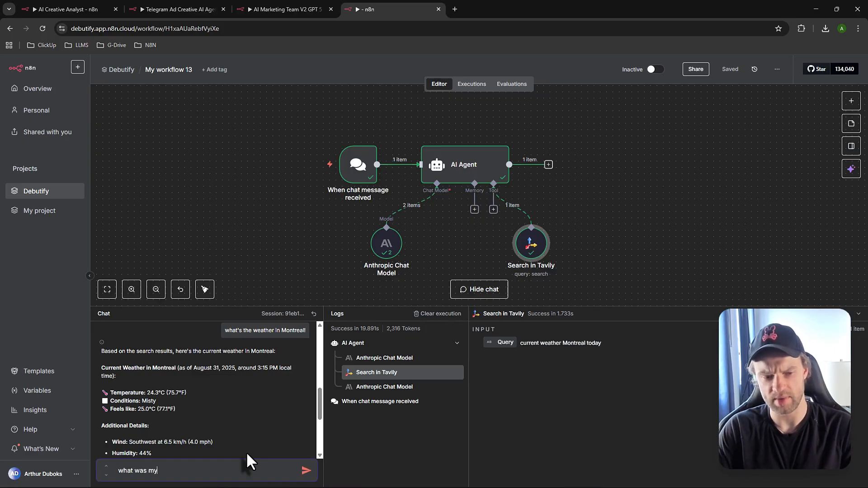
text( first question?)
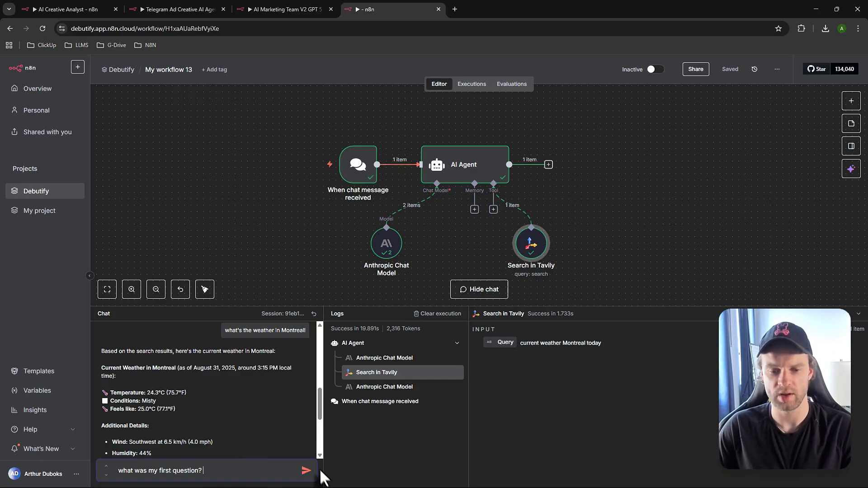
click(307, 471)
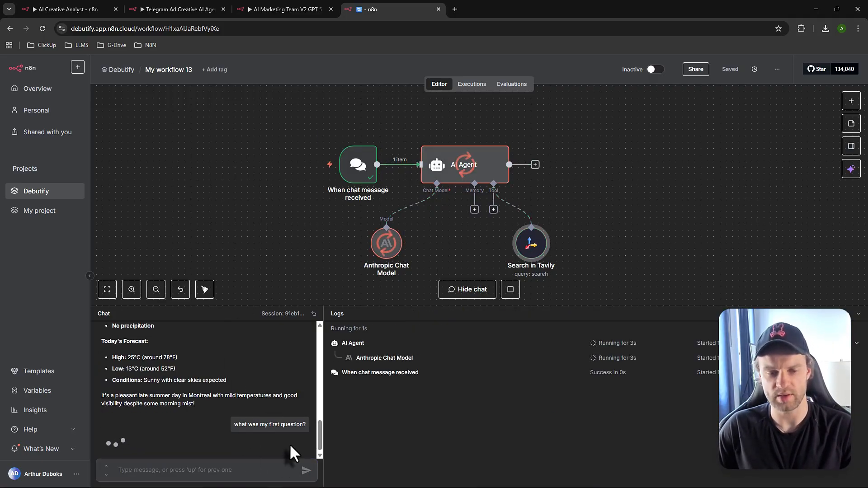
scroll(255, 429, up, 10)
scroll(222, 382, down, 10)
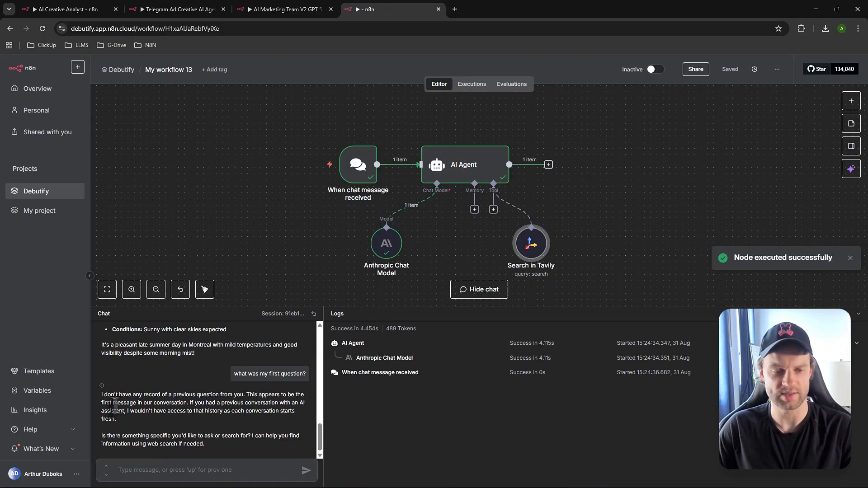
drag(104, 395, 167, 395)
click(219, 394)
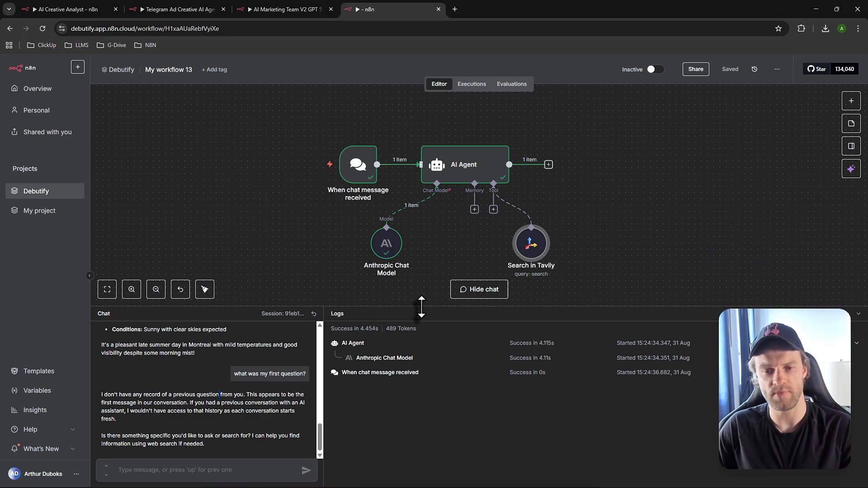
Step: Shrink the chat and logs area slightly and attach a Simple Memory node to the AI Agent's Memory connection
drag(422, 306, 426, 322)
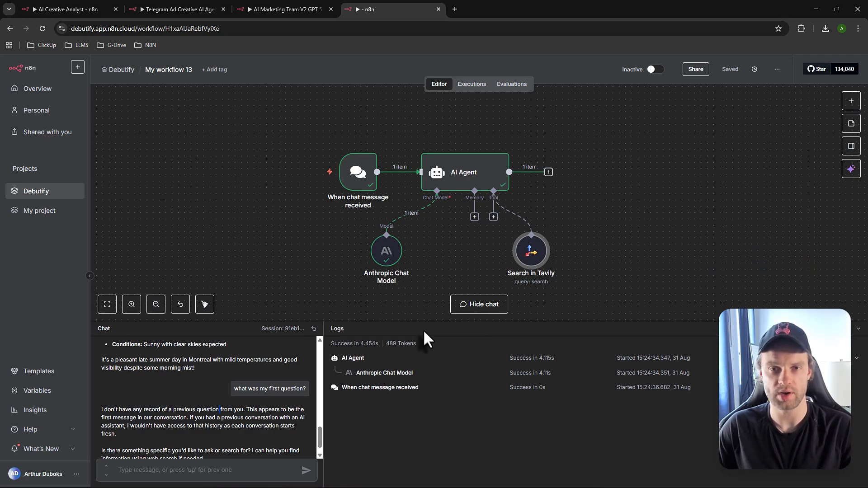
click(474, 217)
click(746, 195)
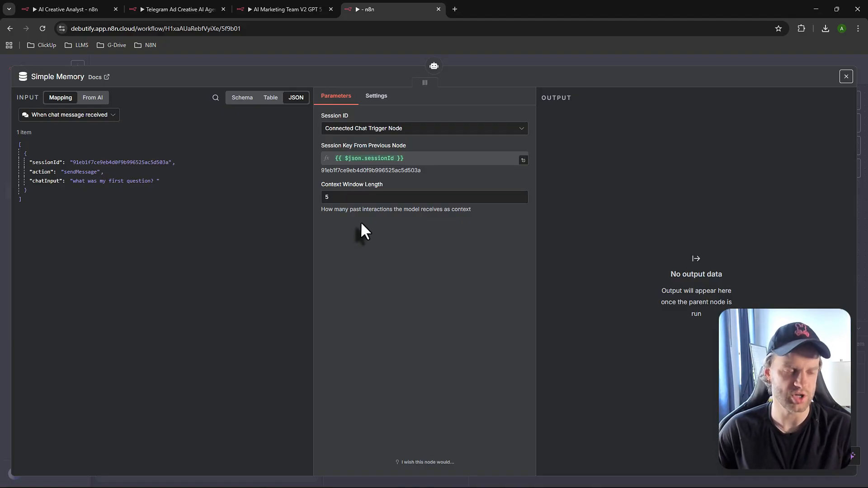
Step: Try a Context Window Length of 10 in the Simple Memory node and restore it to 5
click(345, 197)
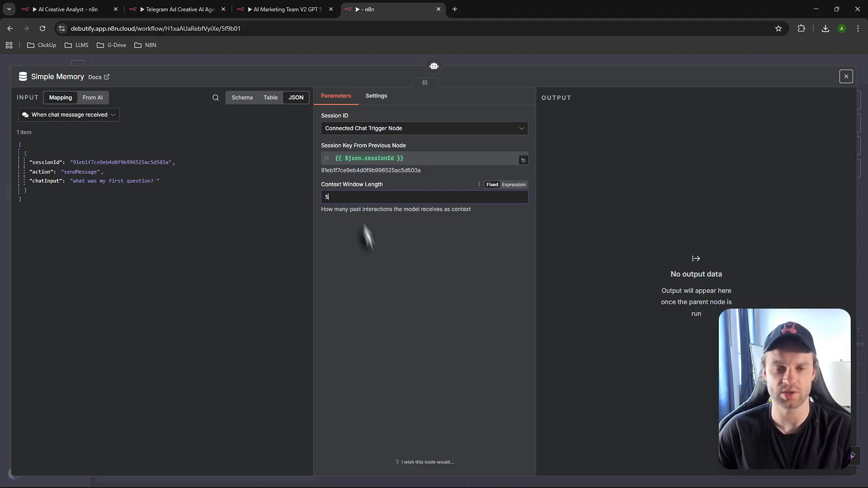
key(BackSpace)
text(10)
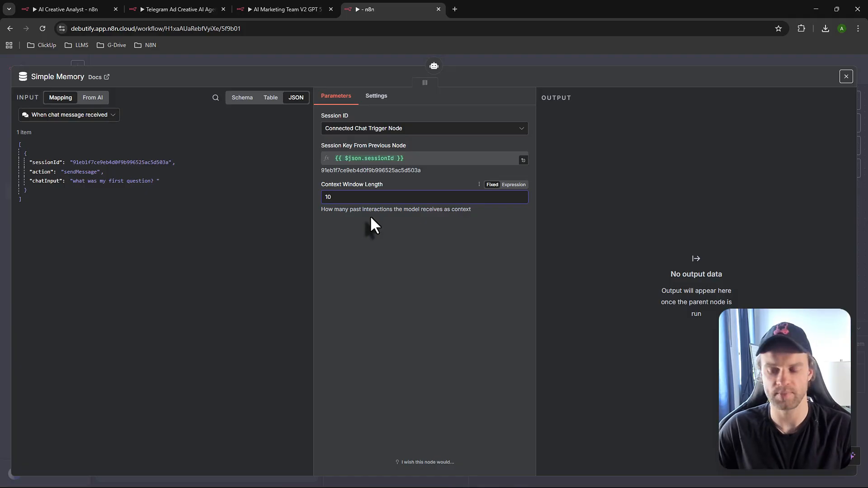
key(BackSpace)
text(5)
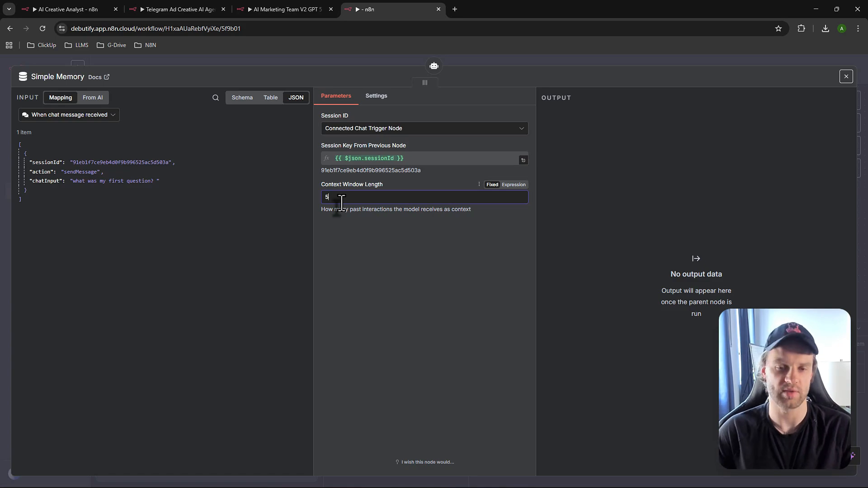
Step: Close the Simple Memory settings, position the node midway between the Anthropic Chat Model and Tavily nodes, and save the workflow
click(846, 77)
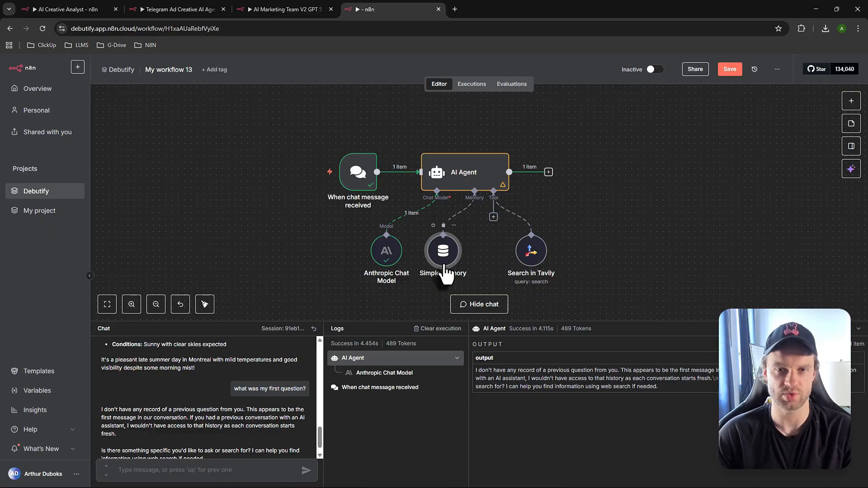
drag(445, 274, 457, 274)
key(ctrl+s)
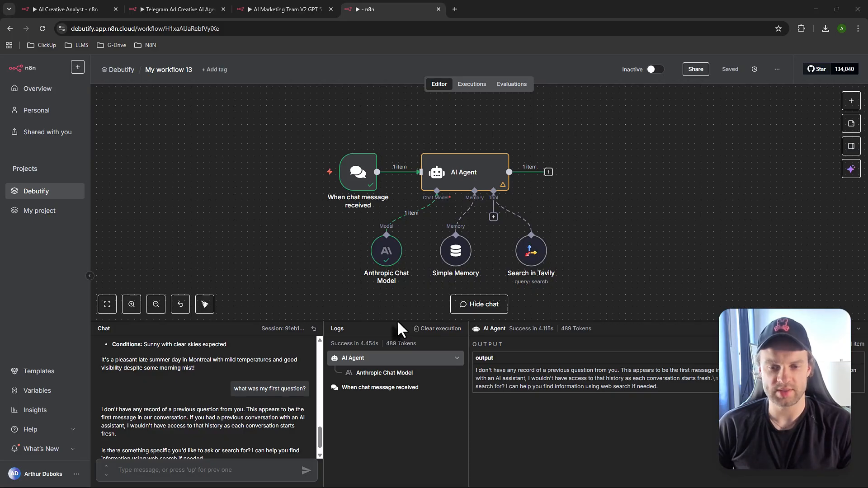
Step: Send the chat message "what are the latest sci fi movies that came out recently?" with its typing mistakes corrected
click(217, 466)
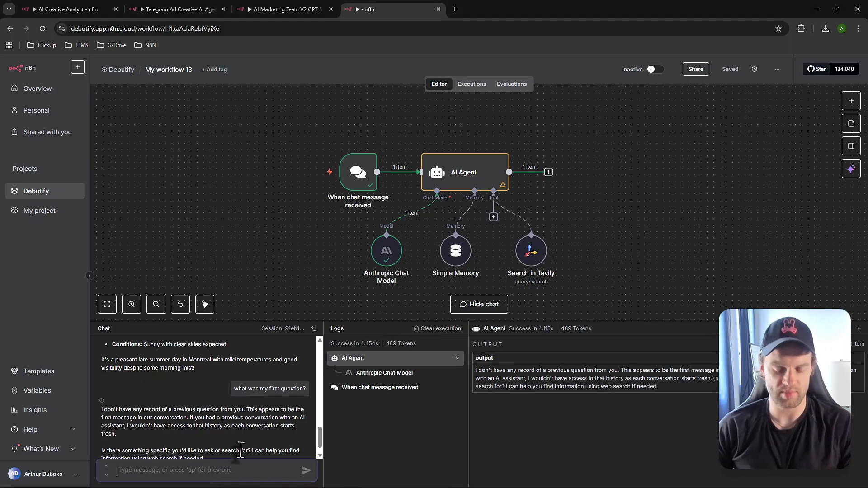
text(whats trhe)
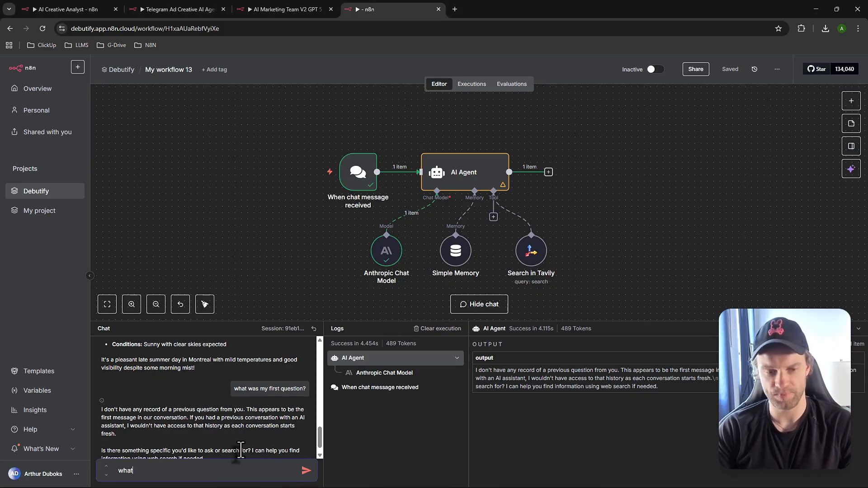
key(BackSpace)
key(BackSpace)
key(BackSpace)
key(BackSpace)
key(BackSpace)
key(BackSpace)
key(BackSpace)
key(BackSpace)
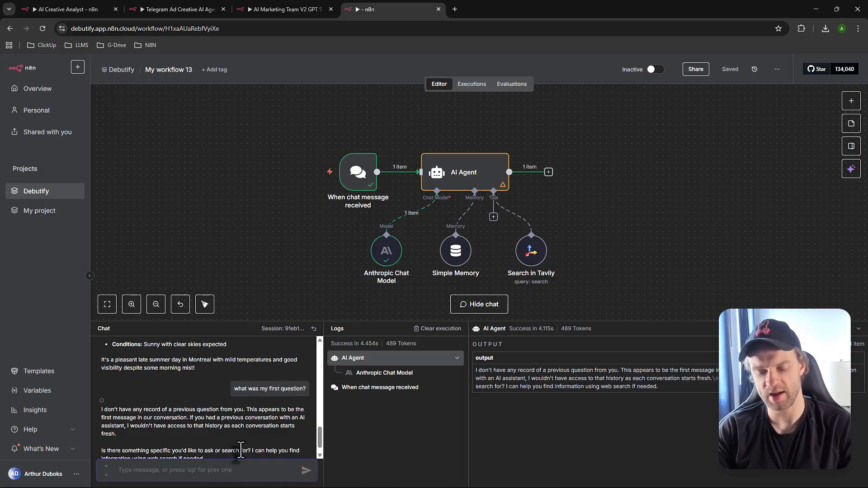
text(what are the laste)
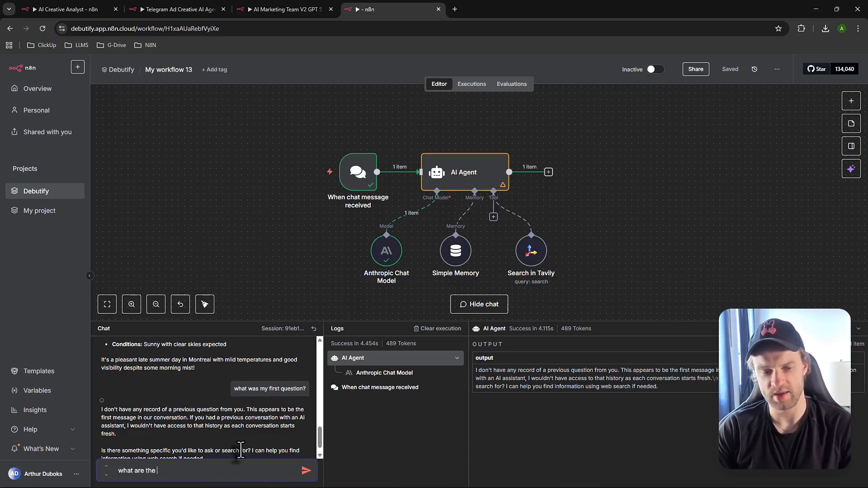
key(BackSpace)
key(BackSpace)
key(BackSpace)
key(BackSpace)
text(test sc)
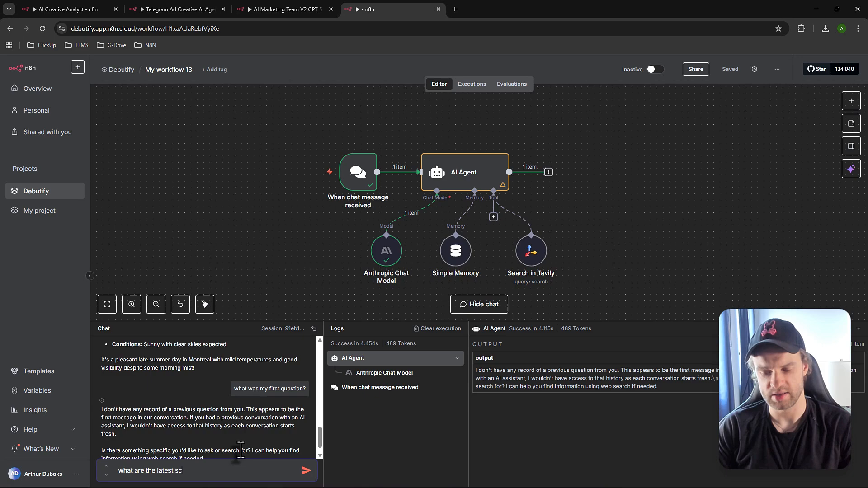
text(i fi )
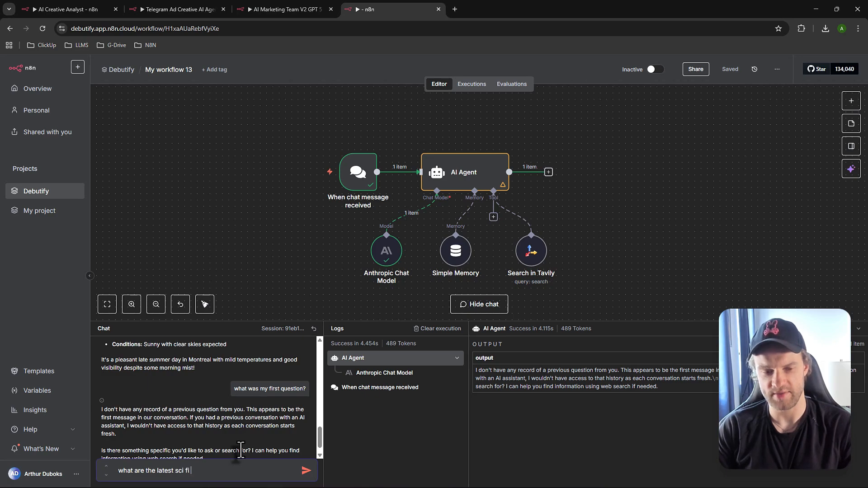
text(movies that cm)
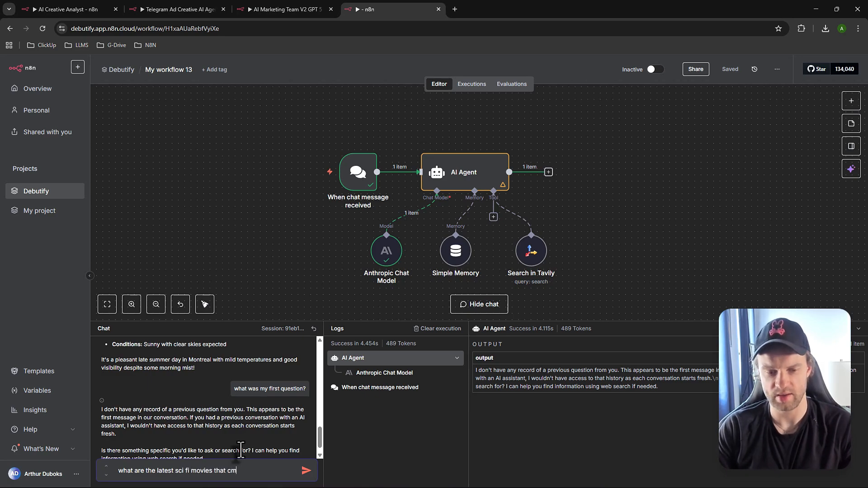
key(BackSpace)
text(ame out recent)
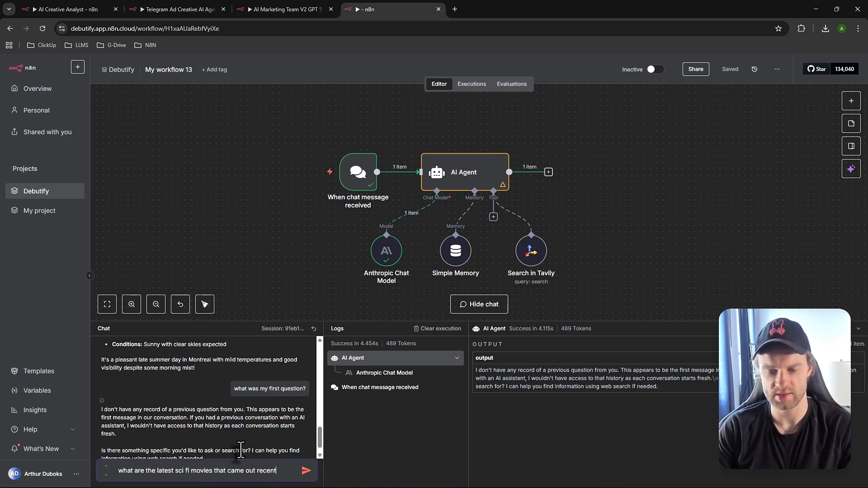
text(ly?)
key(Return)
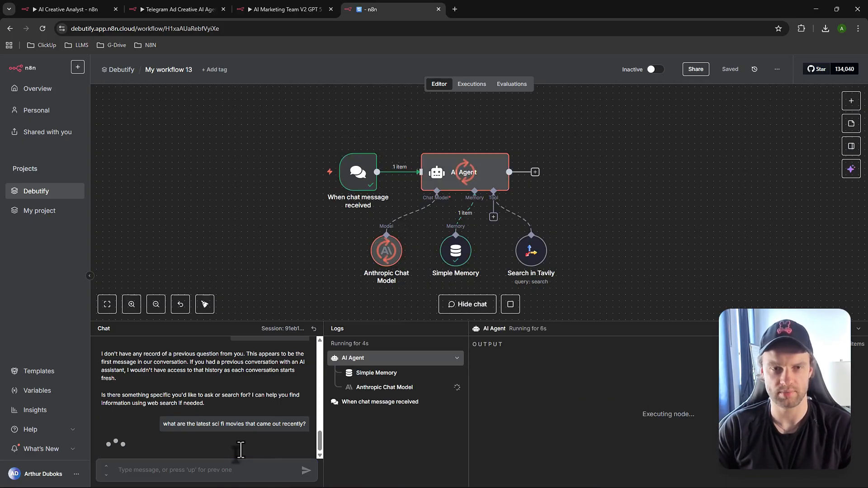
Step: Enlarge the chat and logs area and read through the agent's full reply about recent and upcoming sci-fi movies
scroll(625, 248, down, 1)
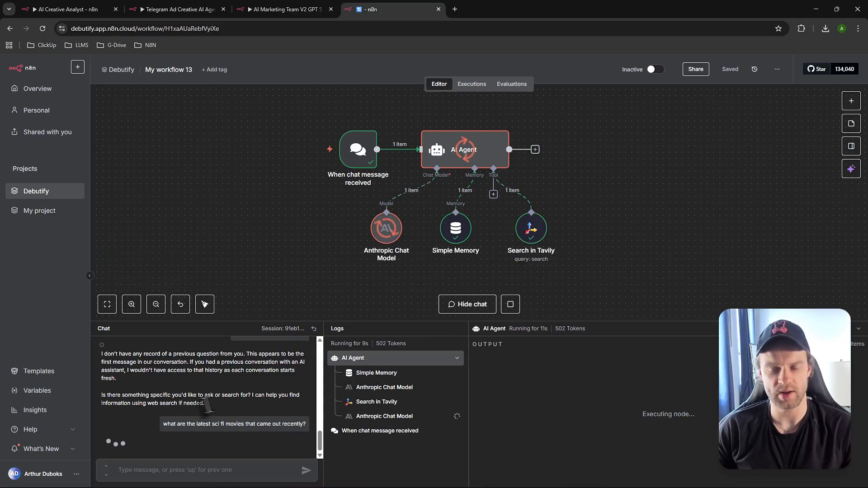
drag(351, 322, 361, 283)
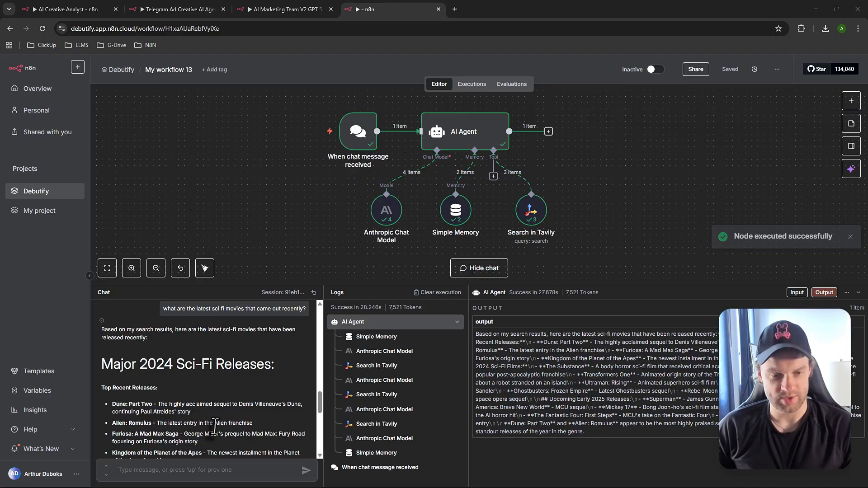
scroll(243, 397, down, 3)
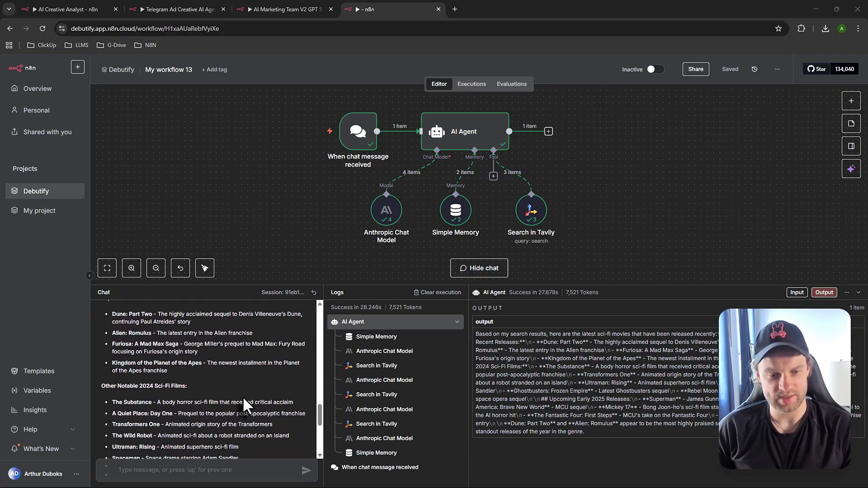
scroll(243, 396, down, 5)
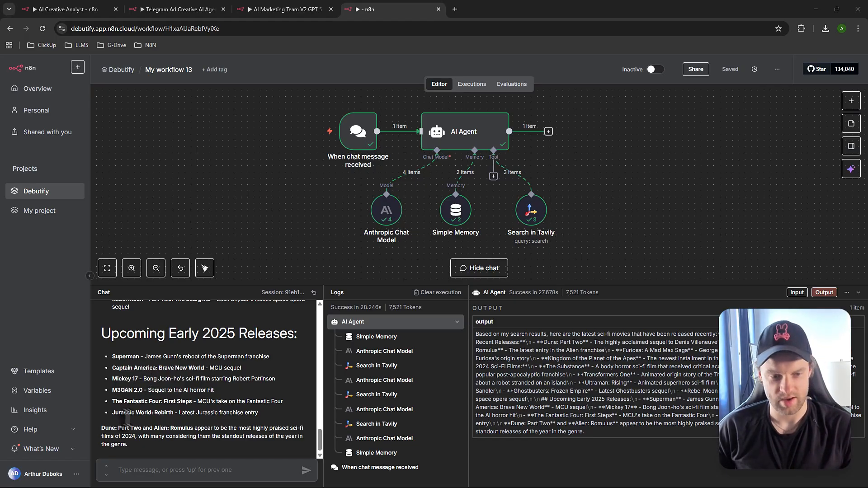
drag(114, 412, 176, 413)
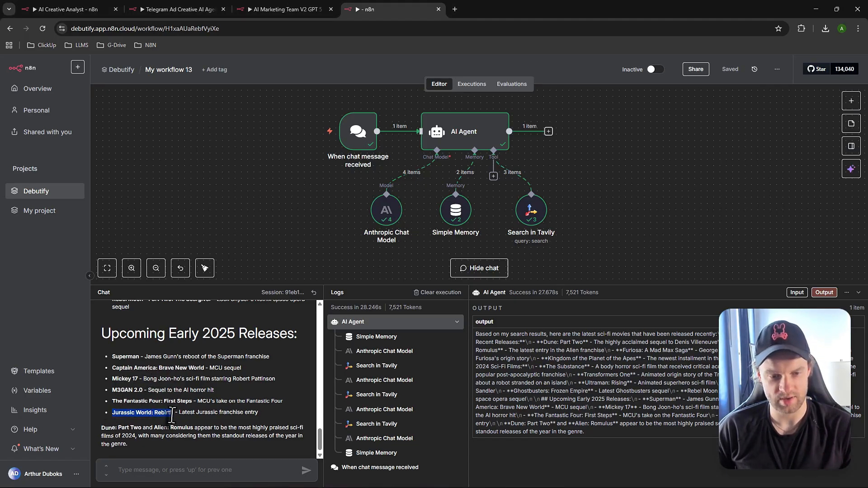
click(179, 414)
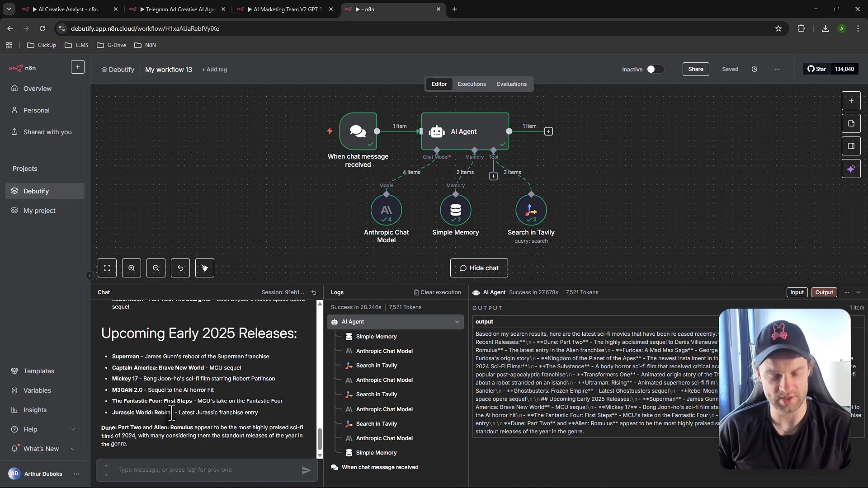
scroll(221, 396, up, 2)
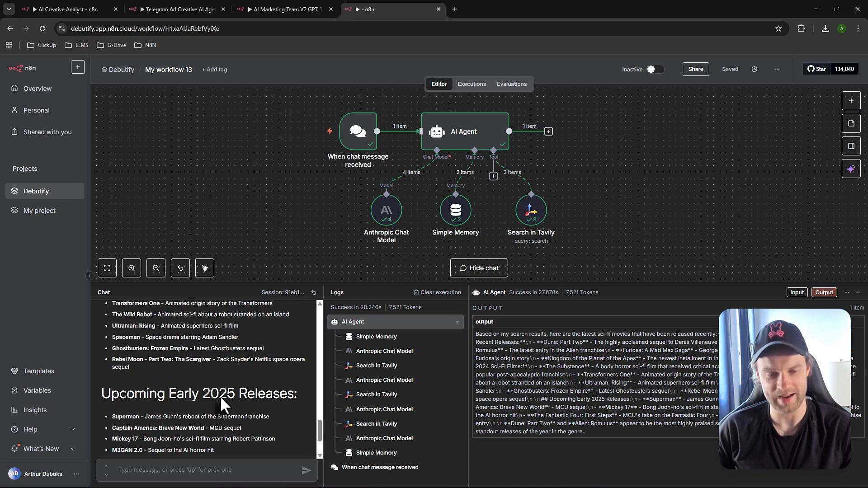
scroll(221, 396, down, 2)
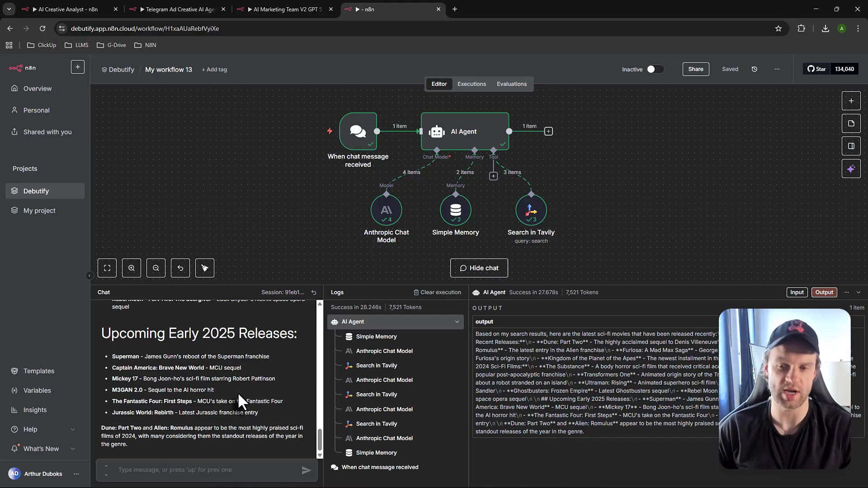
scroll(239, 402, up, 3)
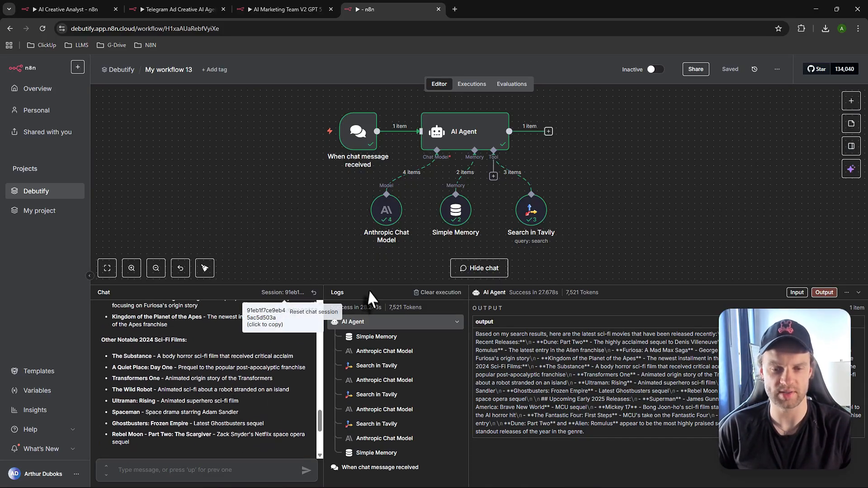
Step: Enlarge the chat area and send the message "what was my previous question?" with its spelling mistakes corrected
drag(368, 285, 367, 252)
scroll(242, 387, down, 3)
click(194, 471)
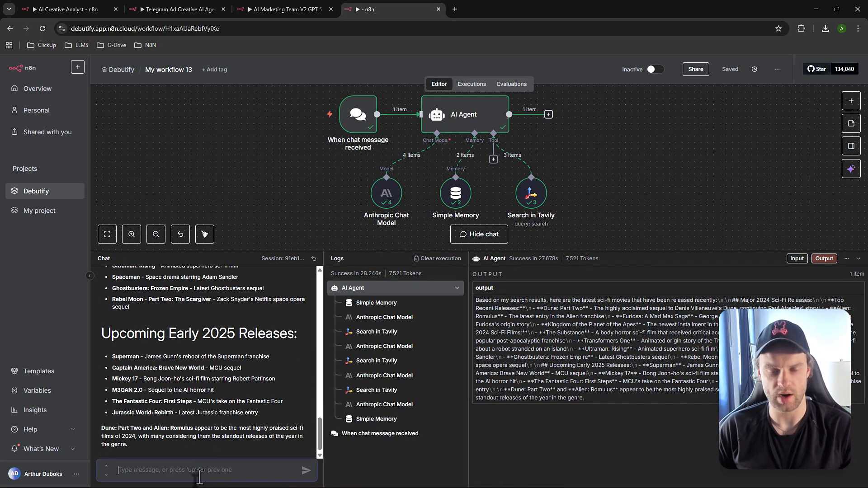
text(what was )
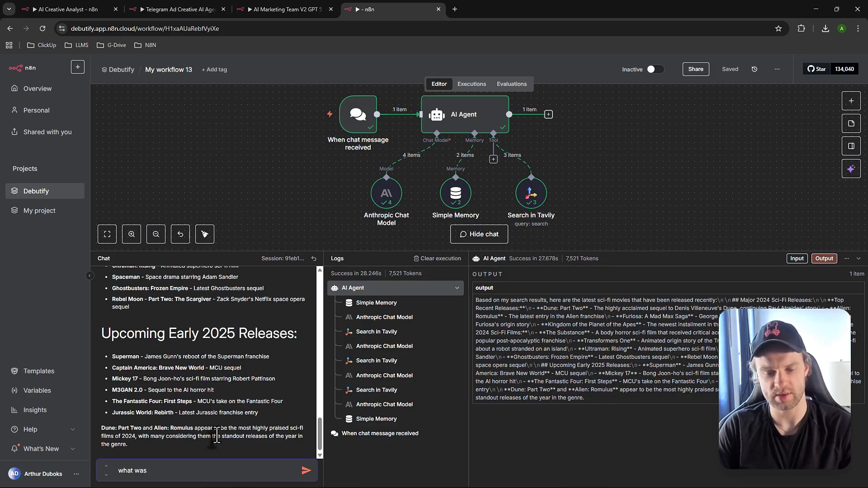
text(my previos quie)
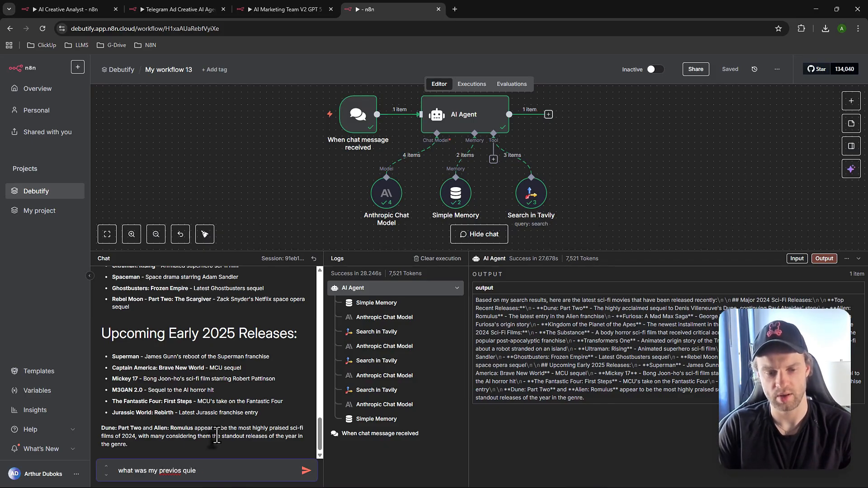
key(BackSpace)
key(BackSpace)
key(BackSpace)
key(BackSpace)
key(BackSpace)
key(BackSpace)
key(BackSpace)
text(iouse)
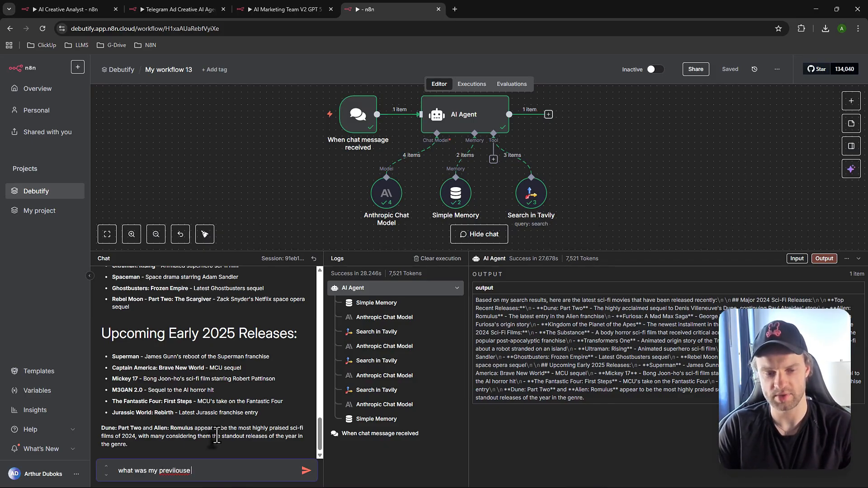
key(BackSpace)
key(BackSpace)
key(BackSpace)
key(BackSpace)
key(BackSpace)
key(BackSpace)
text(ouse q)
text(uestion?)
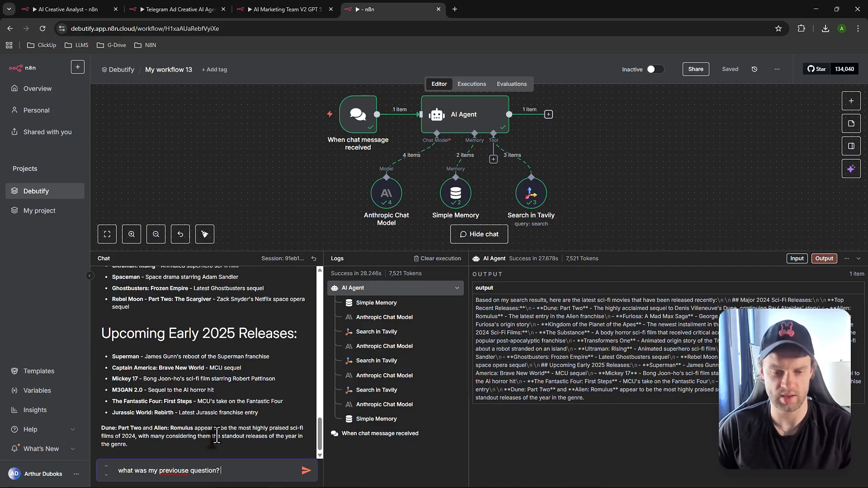
right_click(171, 471)
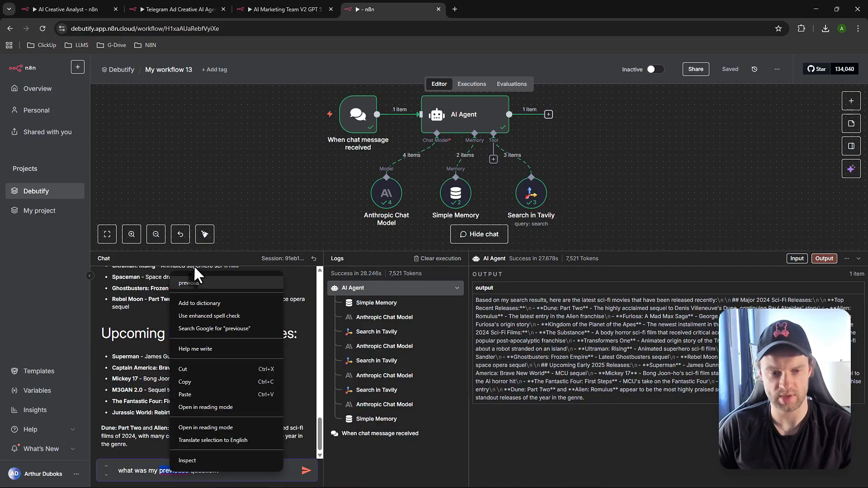
click(194, 280)
key(Return)
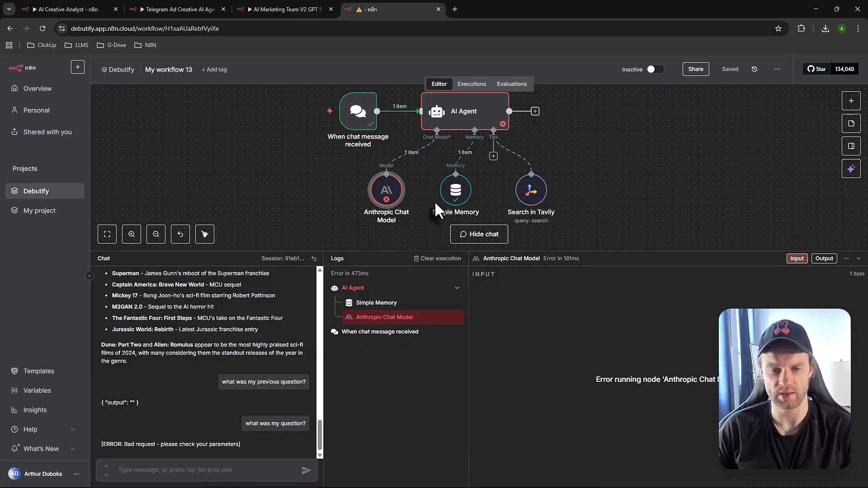
Step: Reload the workflow page to start a fresh chat session and send the message "hey what are the top 5 movies in 2024?"
click(689, 183)
key(ctrl+r)
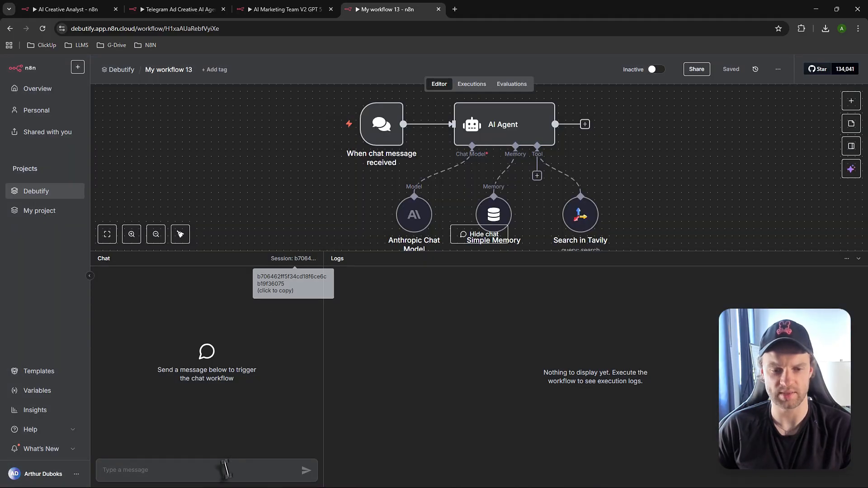
click(226, 470)
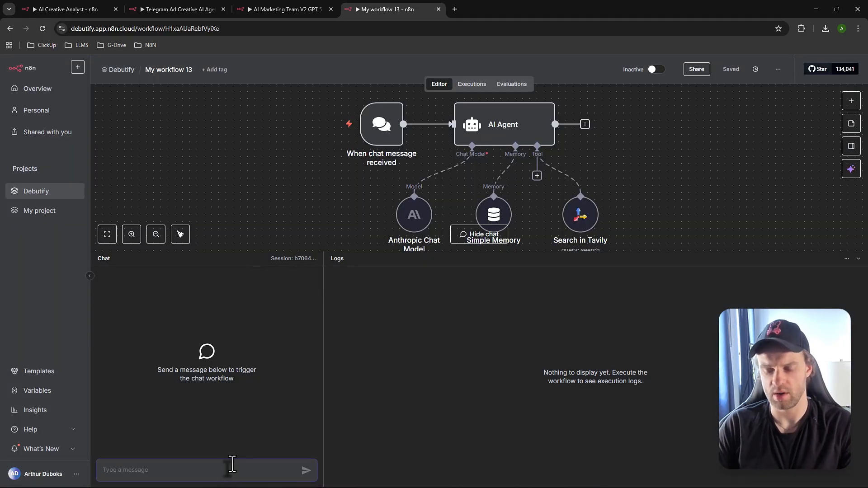
text(hey)
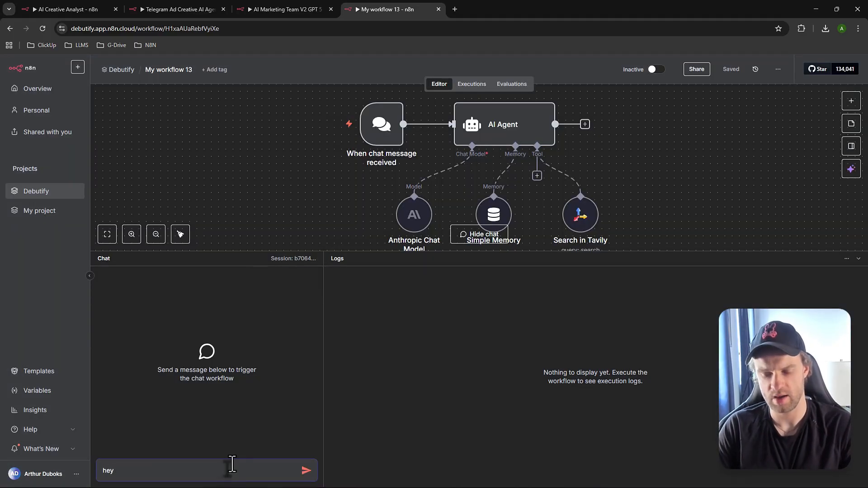
text( what are the)
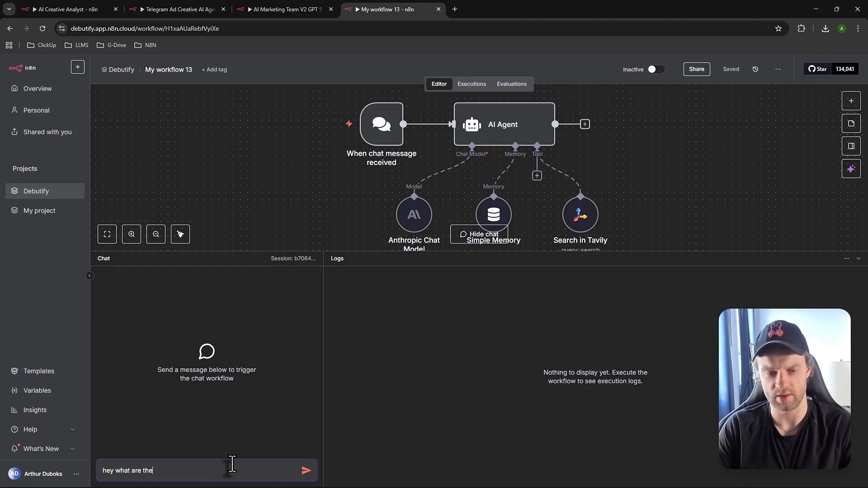
text( top 5 movie)
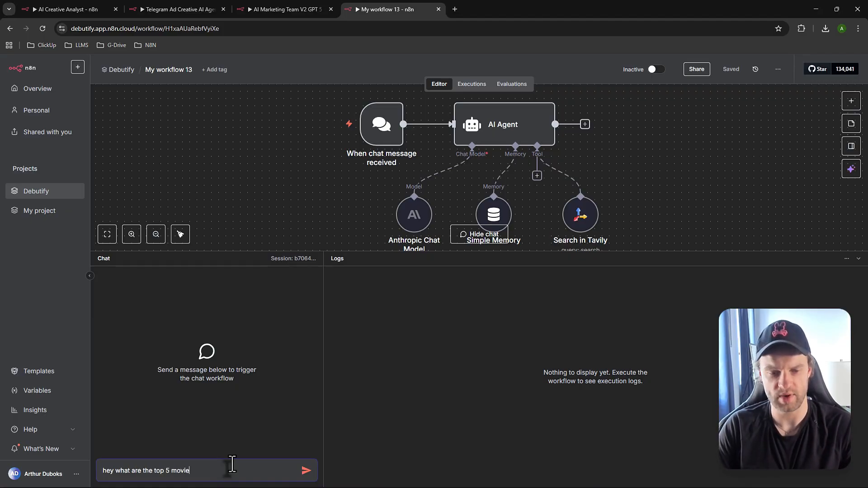
text(s in 202)
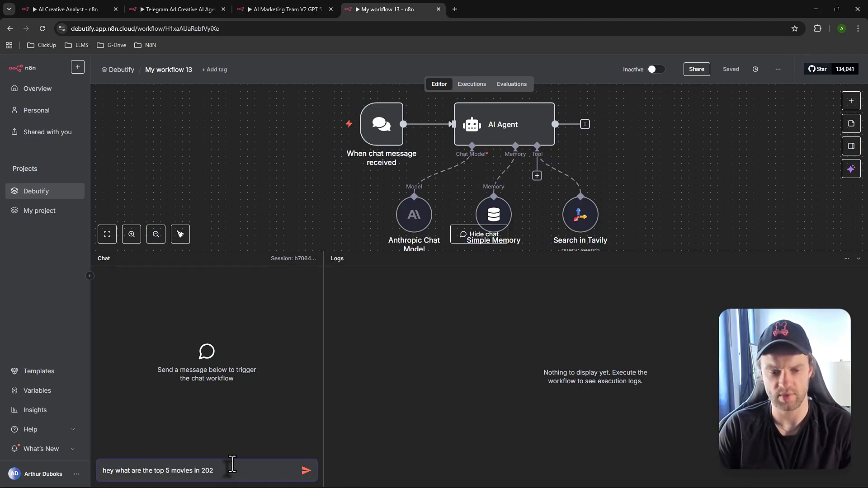
text(4?)
key(Return)
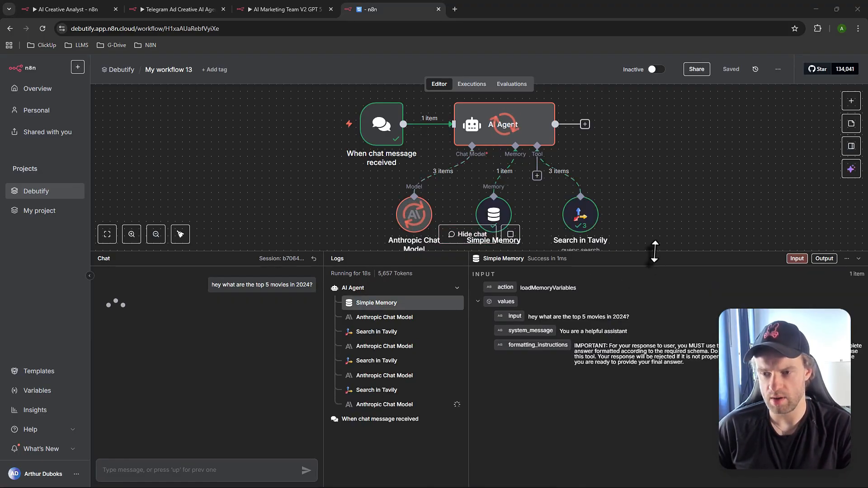
Step: Shrink the chat area, examine the Simple Memory node's input and output data for the run, and close the node
drag(654, 253, 654, 357)
double_click(494, 268)
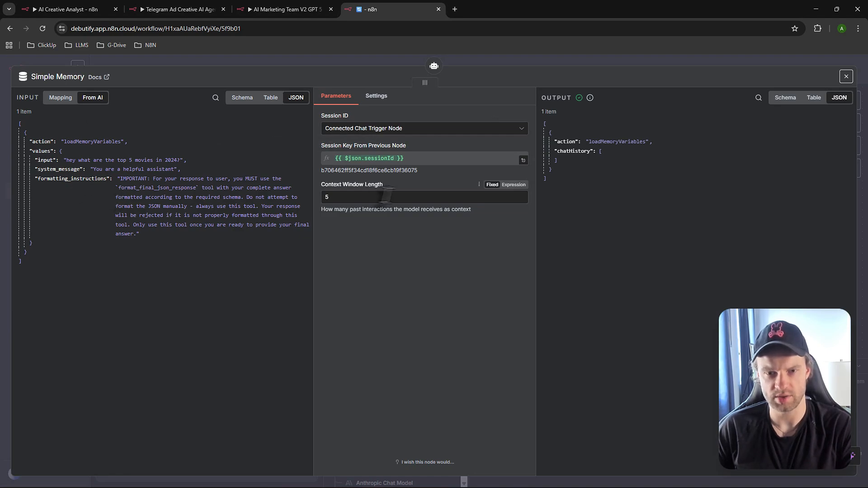
scroll(614, 201, down, 5)
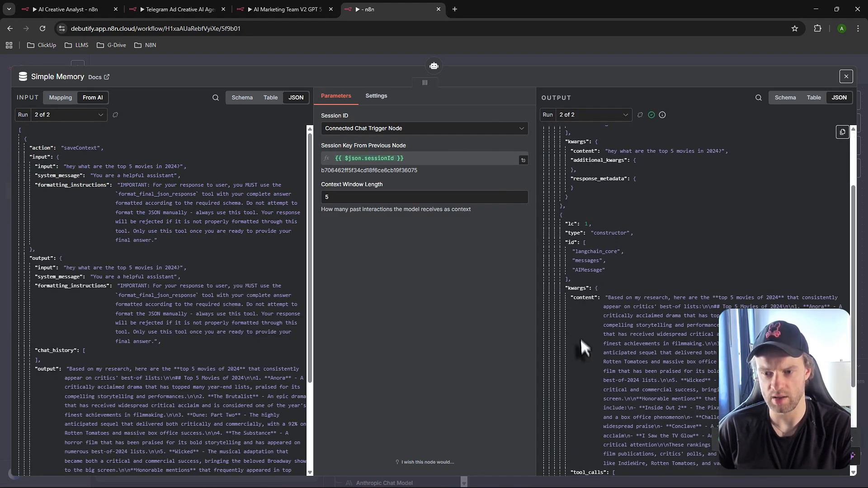
click(846, 75)
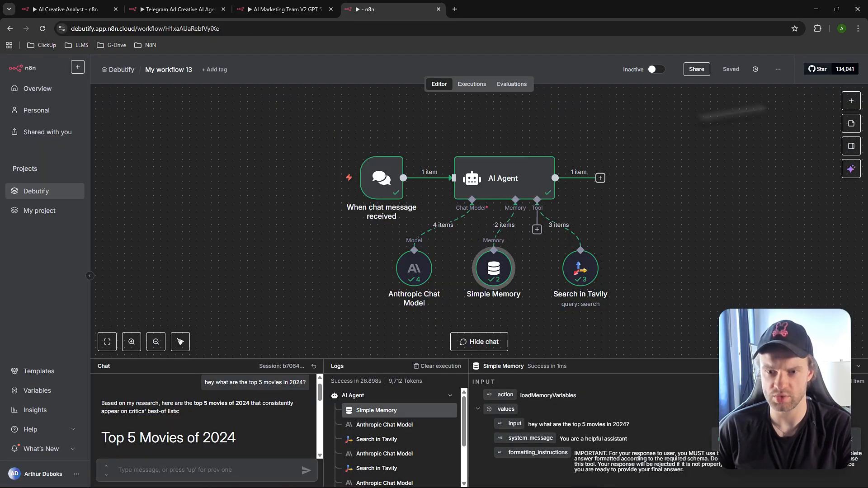
Step: Enlarge the chat area, read through the top 5 movies reply, and send the message "what was my question, again?"
drag(296, 359, 299, 226)
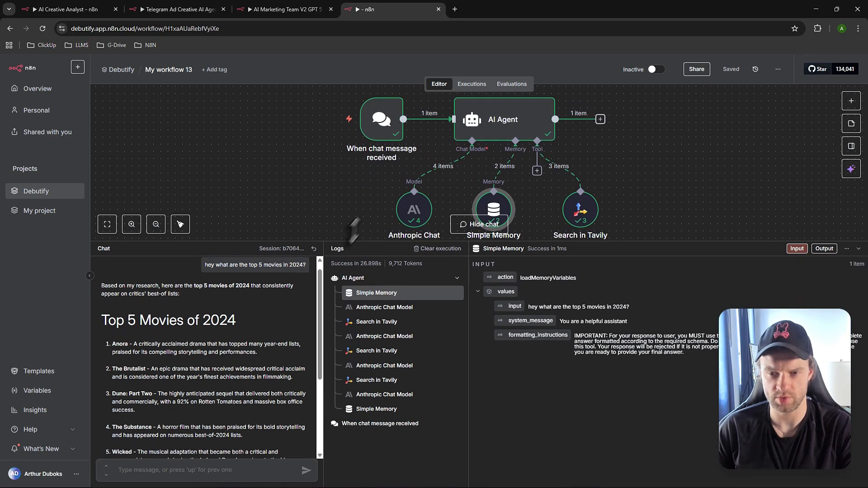
scroll(212, 361, down, 3)
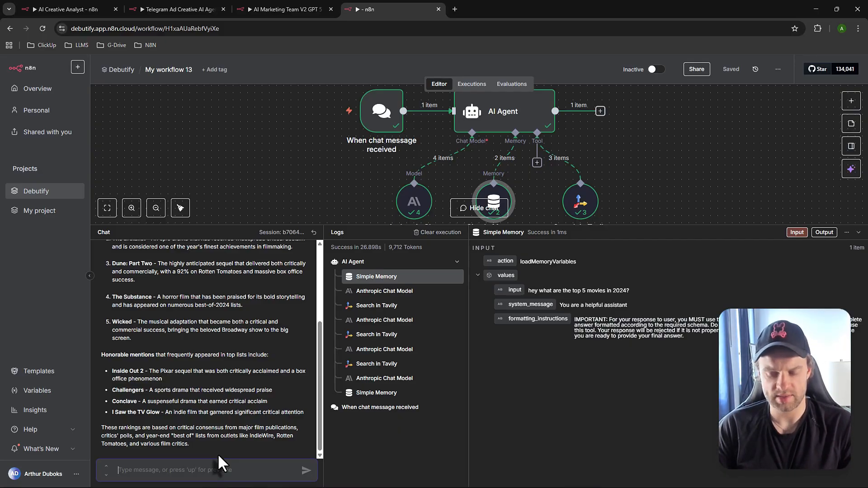
text(what was my quest)
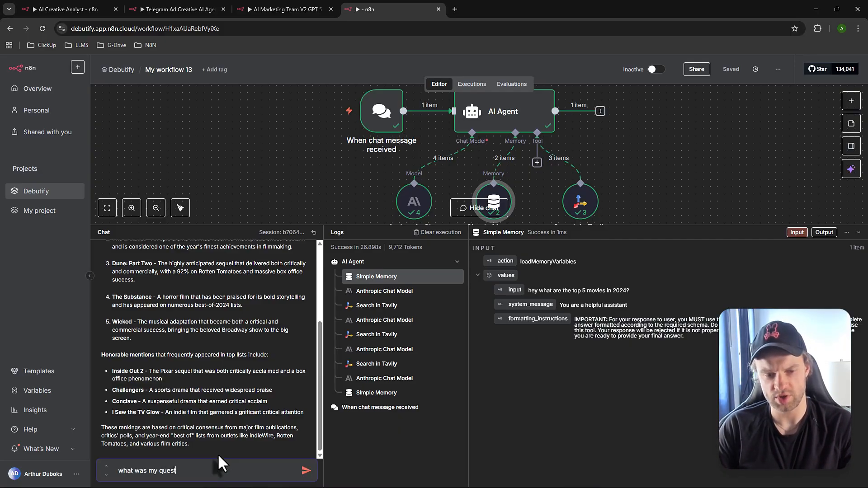
text(ion, again?)
key(Return)
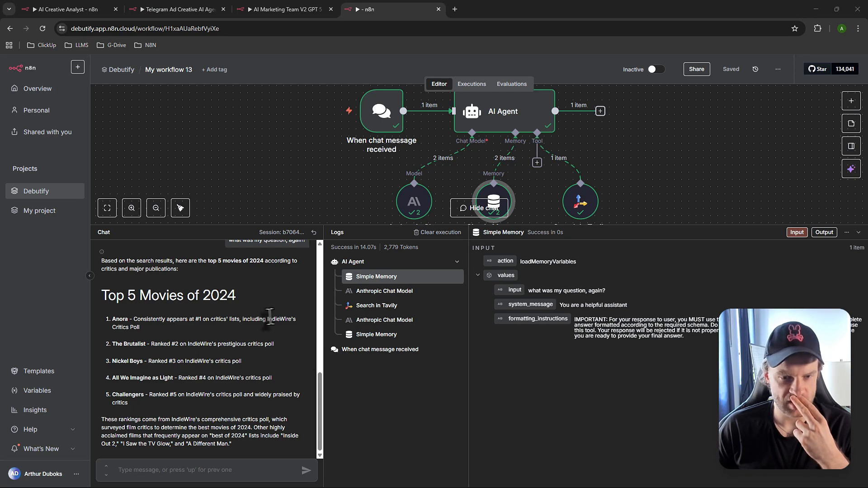
Step: Send the chat message "i will go see Anora movie", copying the movie title from the agent's reply
scroll(247, 328, up, 2)
scroll(247, 327, down, 2)
click(201, 473)
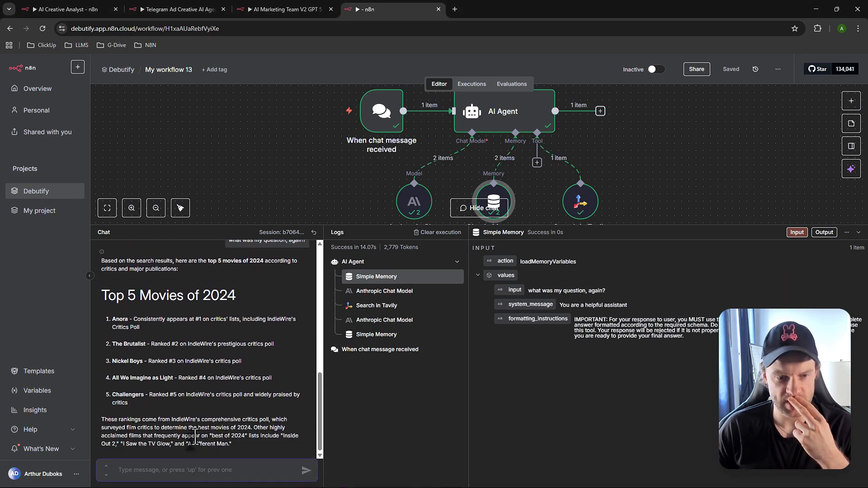
text(i will)
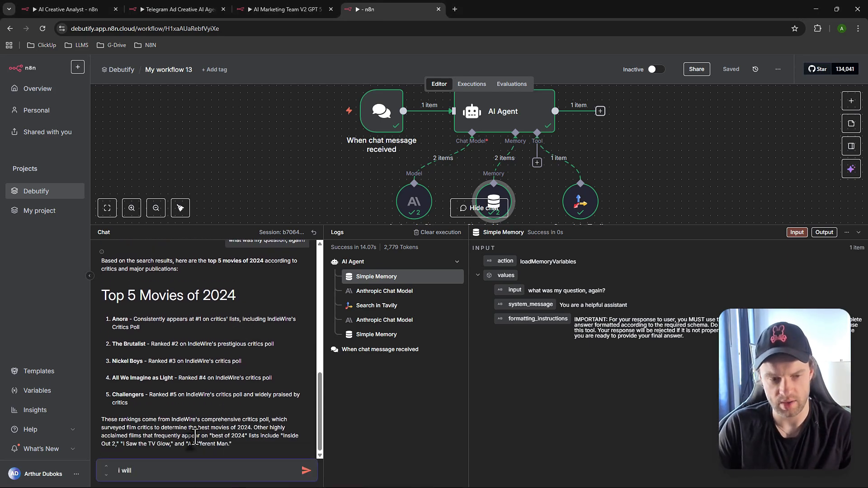
text( go see)
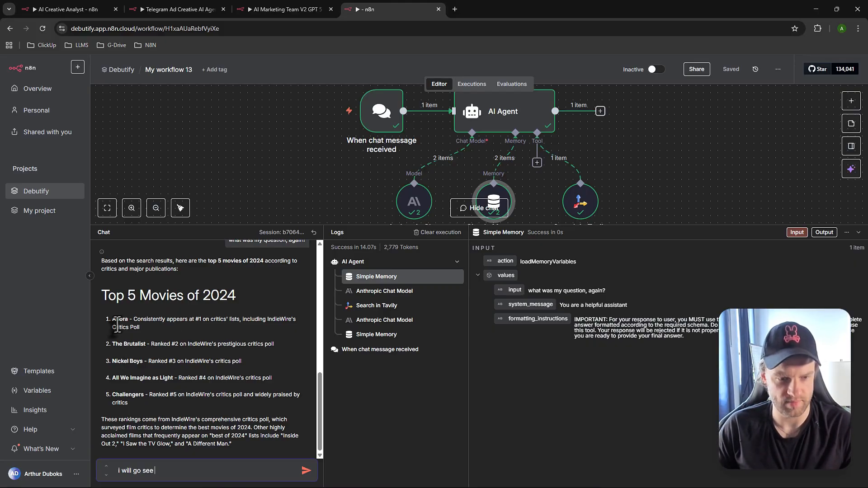
drag(111, 319, 128, 319)
key(ctrl+c)
click(181, 471)
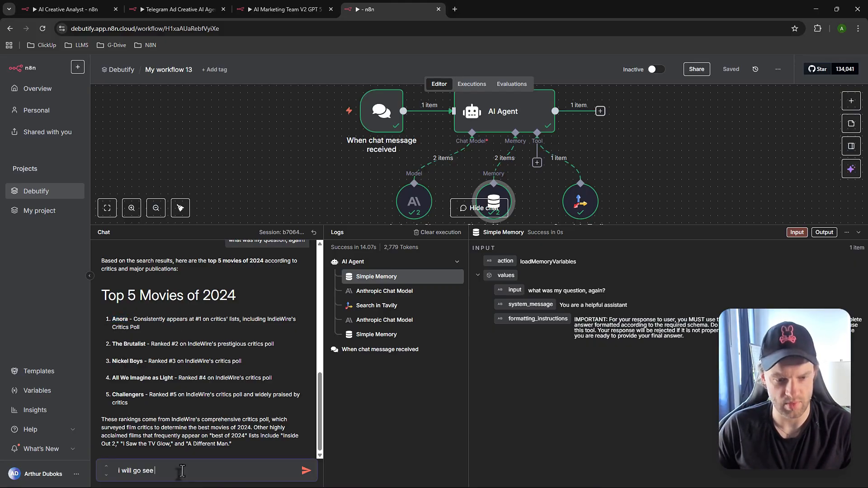
key(ctrl+v)
text(movie)
key(Return)
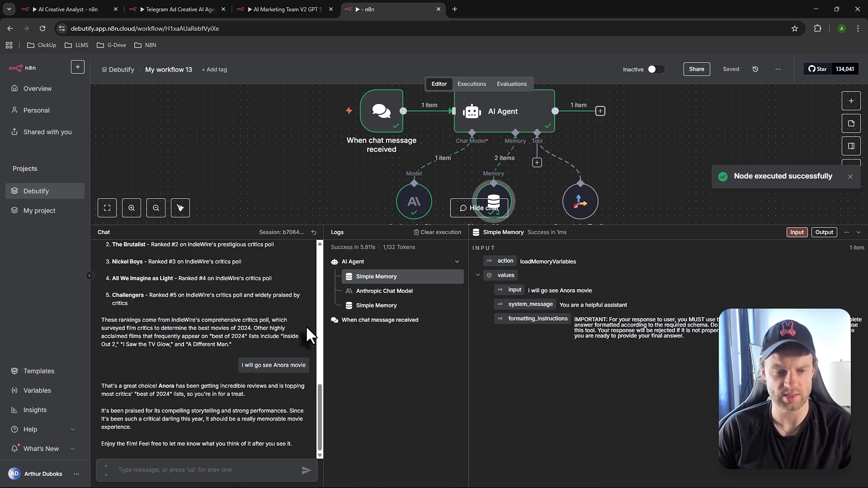
Step: Send the chat message "thanks! can you remind again which movie did i choose?" with its typing mistakes corrected
click(207, 470)
text(thanks! can you)
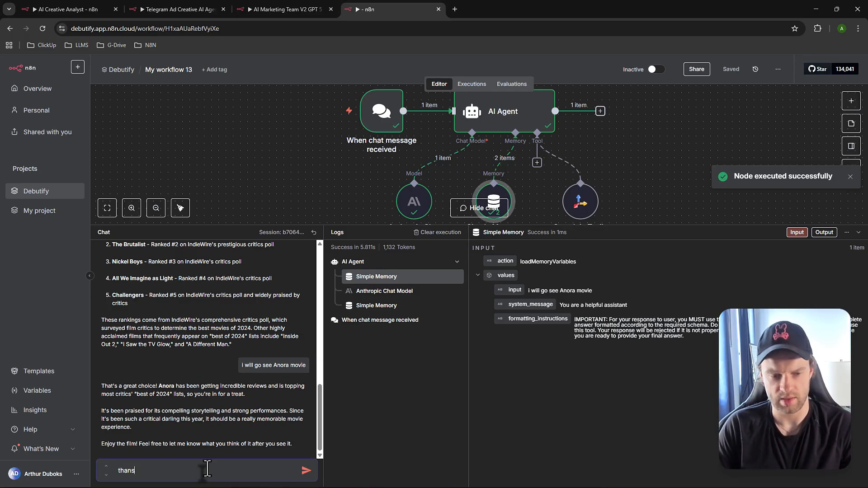
text( remind agfal)
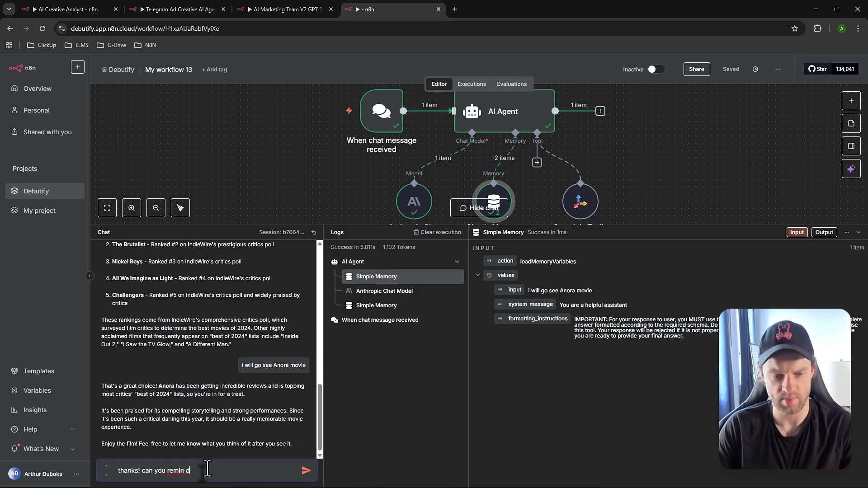
key(BackSpace)
key(BackSpace)
key(BackSpace)
text(ain which movei)
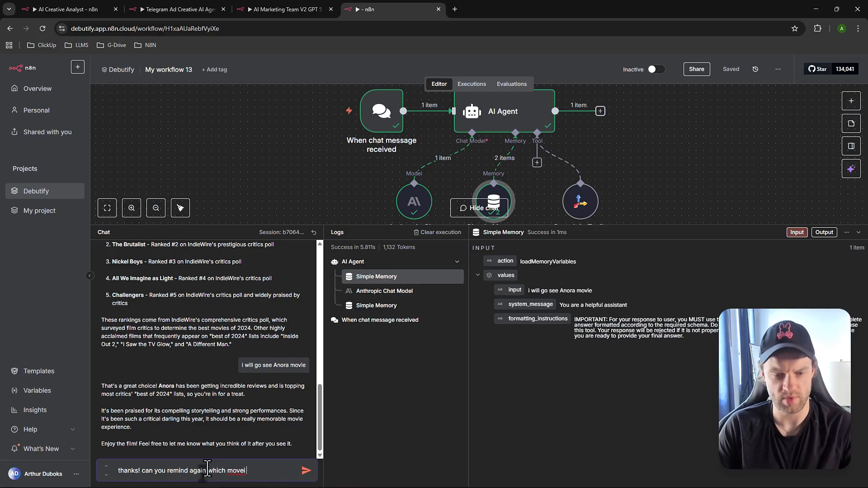
key(BackSpace)
text(ie )
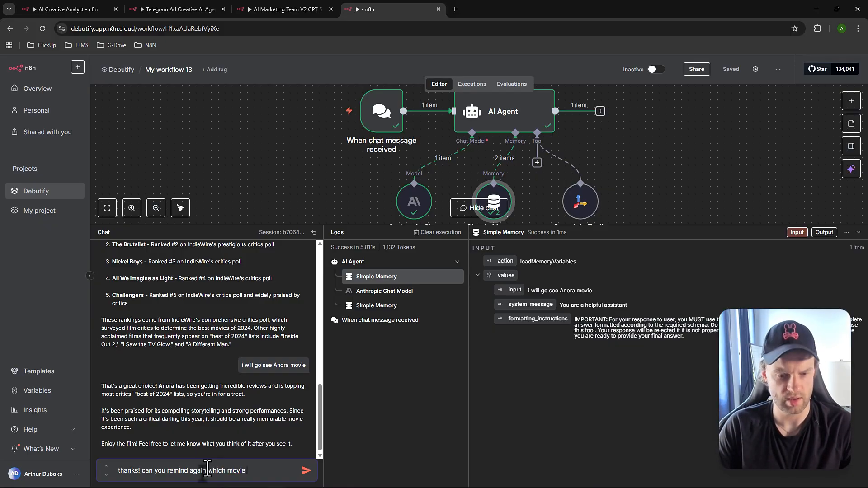
text(did i choose?)
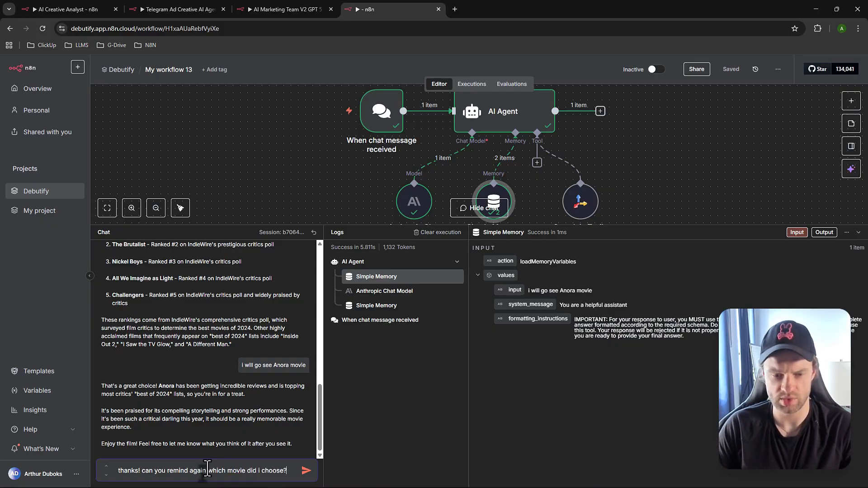
key(Return)
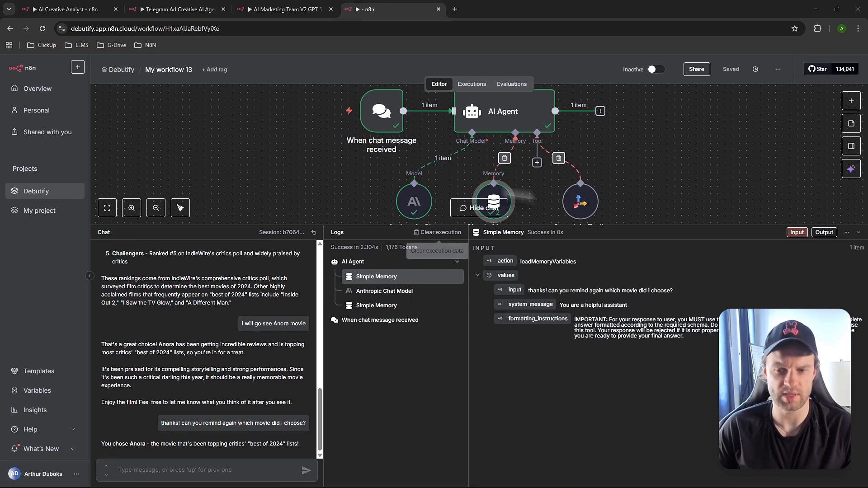
Step: Review the earlier chat messages and the agent's replies to see how the conversation memory was used
scroll(285, 407, up, 15)
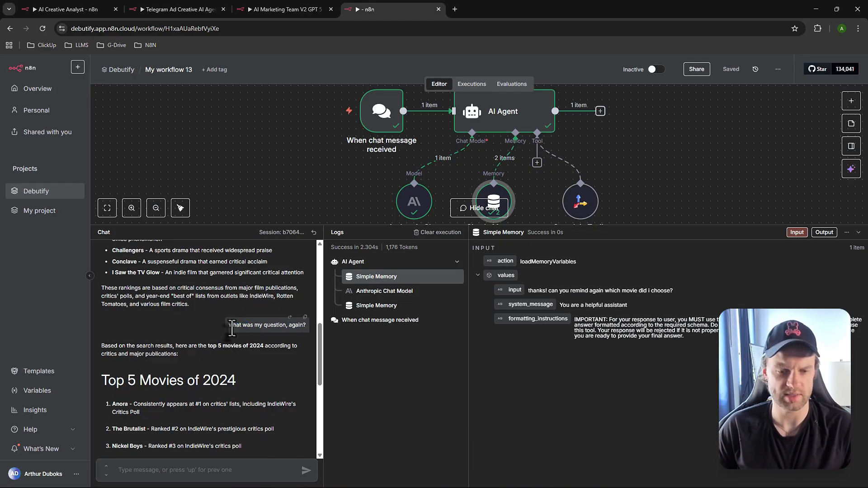
scroll(247, 337, up, 5)
scroll(204, 353, down, 8)
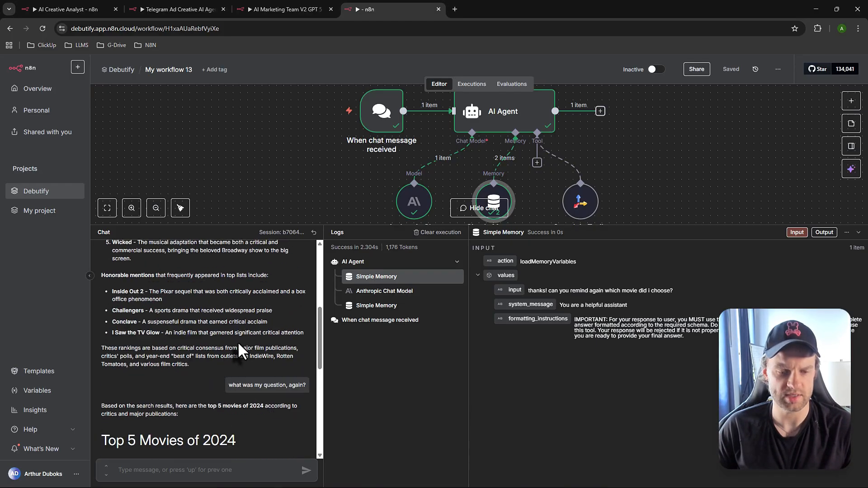
scroll(181, 344, down, 2)
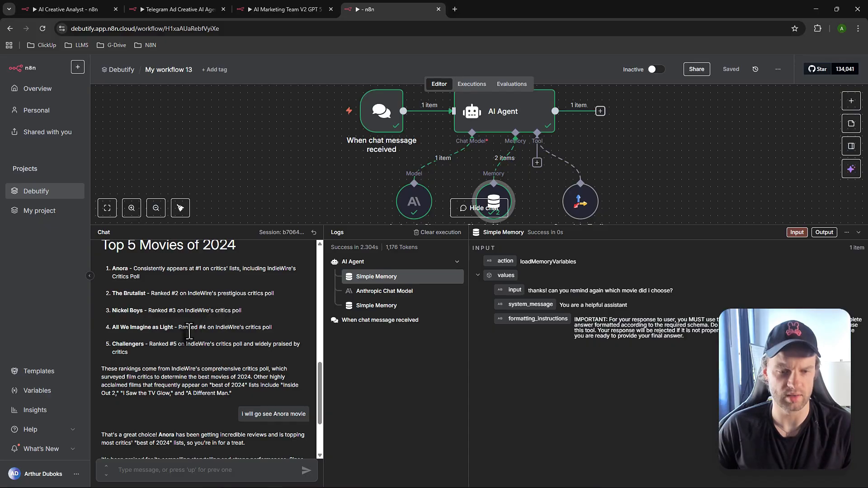
Step: Shrink the chat and logs area, then close the My workflow 13 tab and switch to the AI Creative Analyst workflow
scroll(190, 333, up, 1)
scroll(206, 355, down, 3)
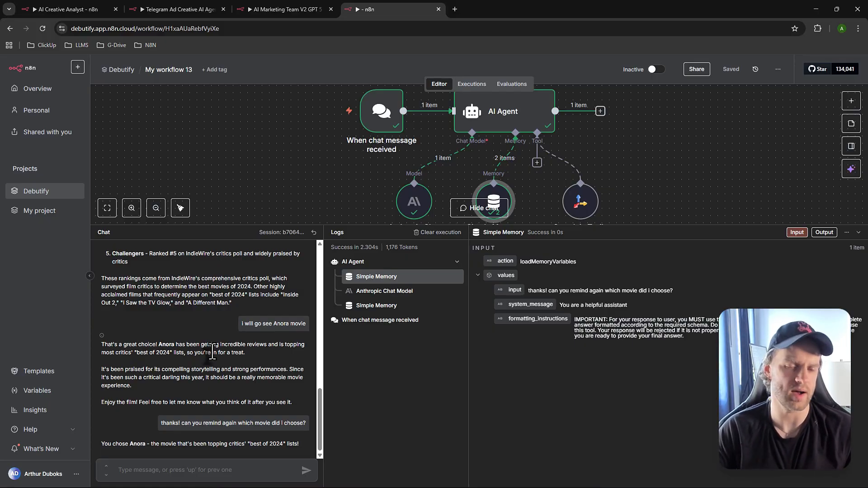
drag(694, 226, 706, 344)
scroll(565, 244, down, 2)
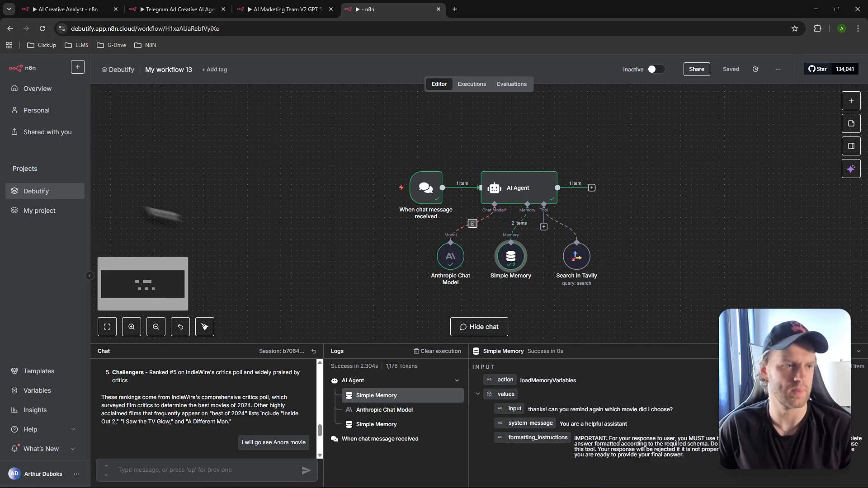
key(ctrl+w)
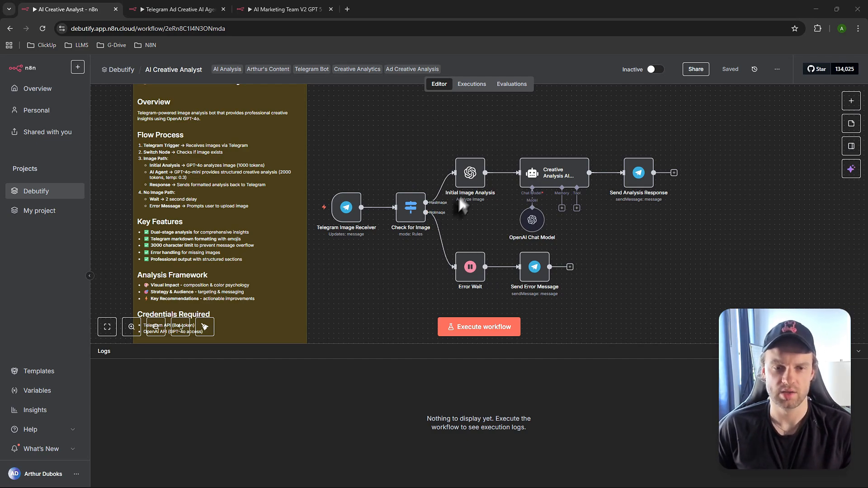
scroll(427, 175, up, 1)
scroll(424, 203, down, 1)
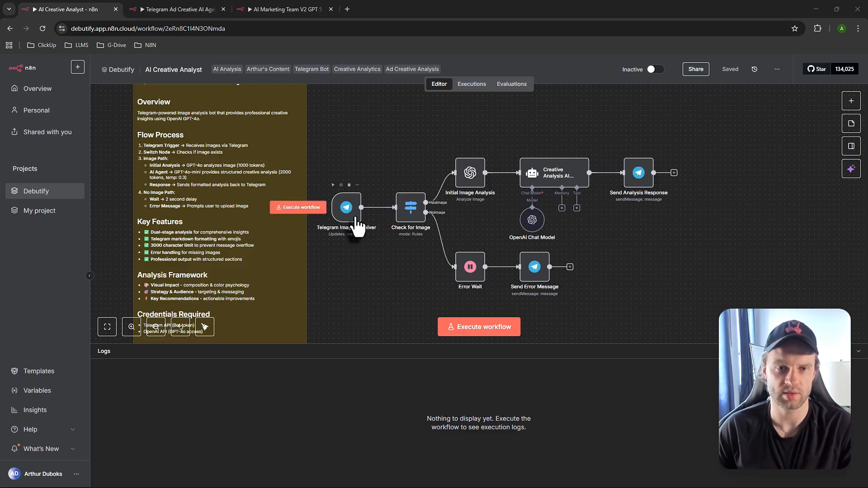
Step: Search the node library for "what" and then "web" to look at alternative triggers
right_click(354, 136)
click(369, 143)
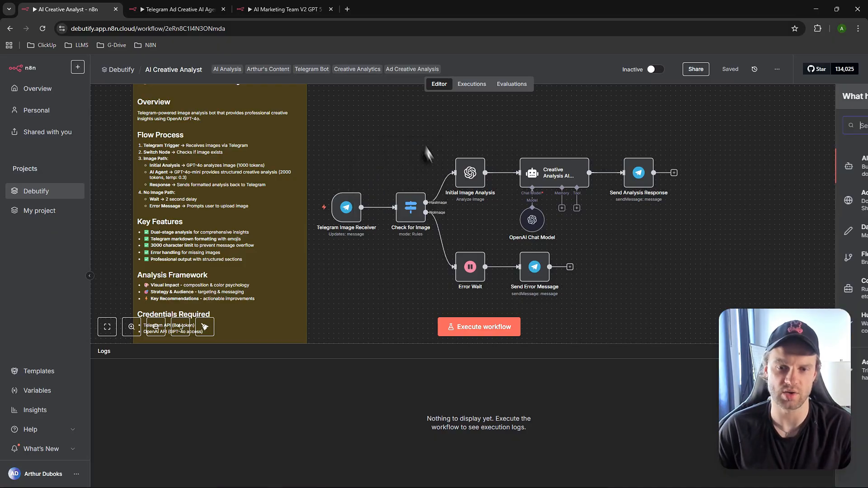
text(what)
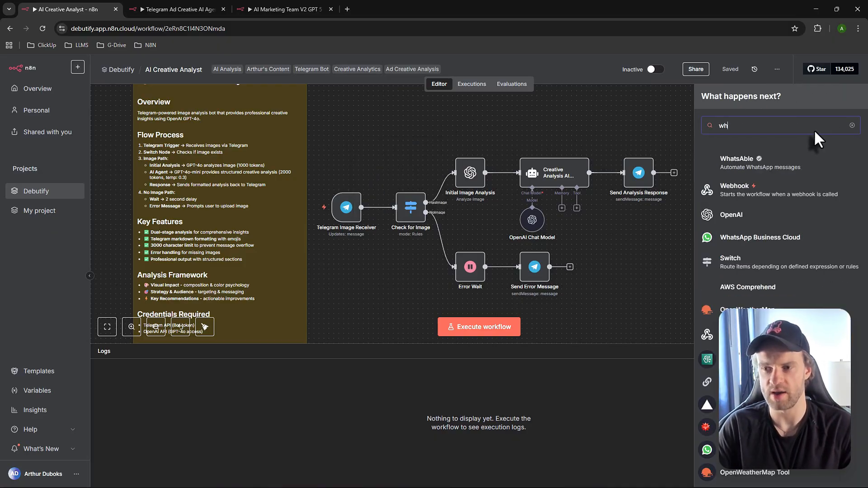
double_click(742, 124)
text(web)
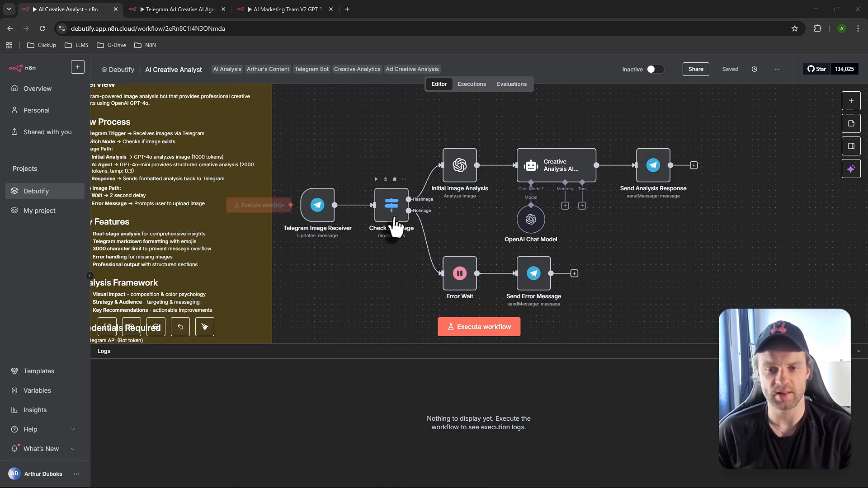
Step: Check the routing rules of the Check for Image node and open the Creative Analysis AI Agent's prompt in the full expression editor
double_click(397, 216)
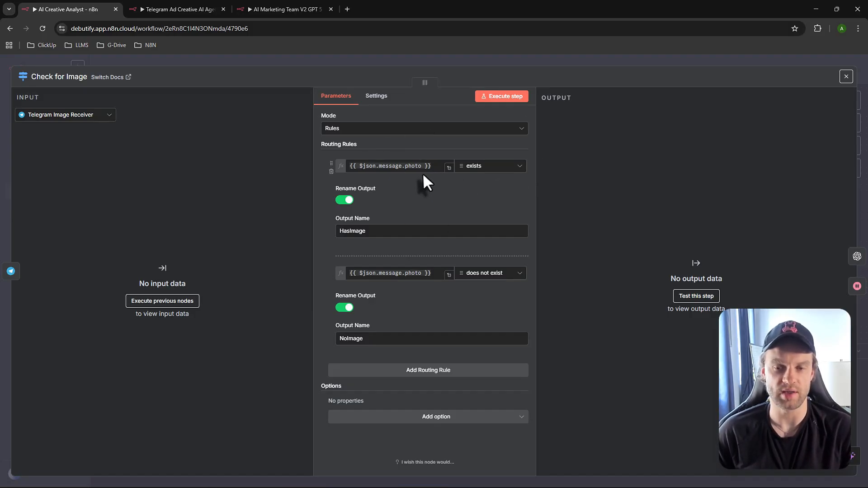
click(845, 76)
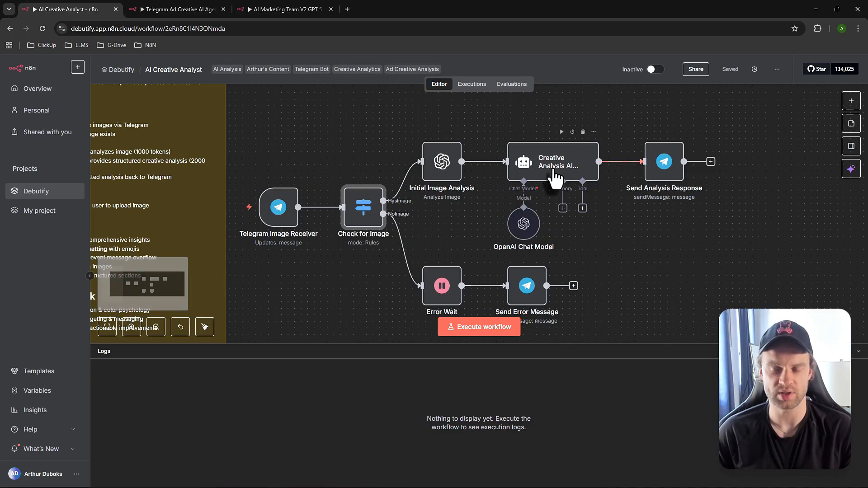
double_click(555, 173)
scroll(523, 218, down, 3)
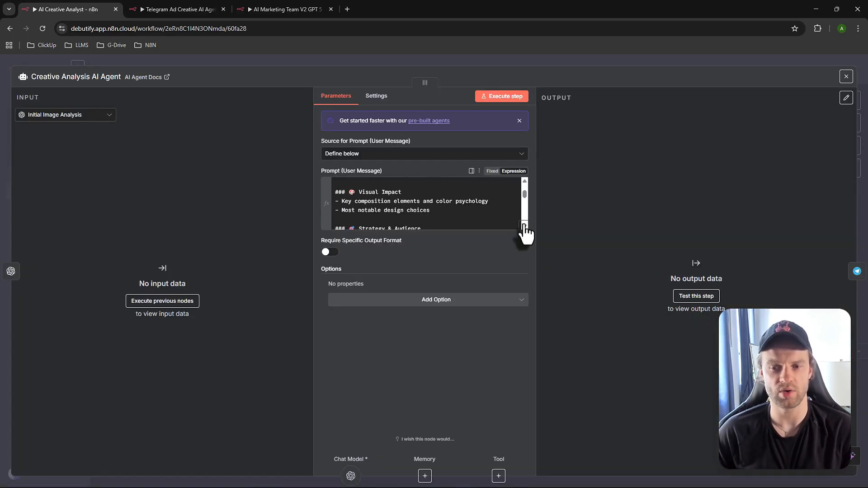
click(523, 225)
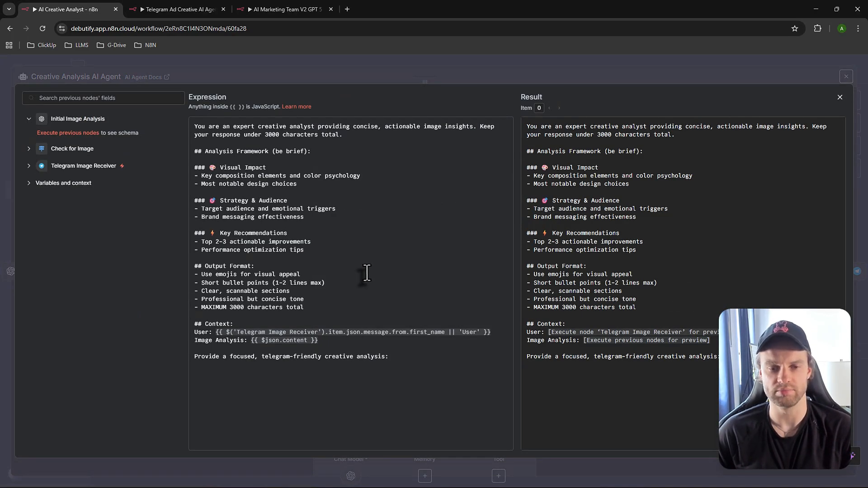
Step: Read the prompt's opening role instruction and its Analysis Framework heading
click(417, 351)
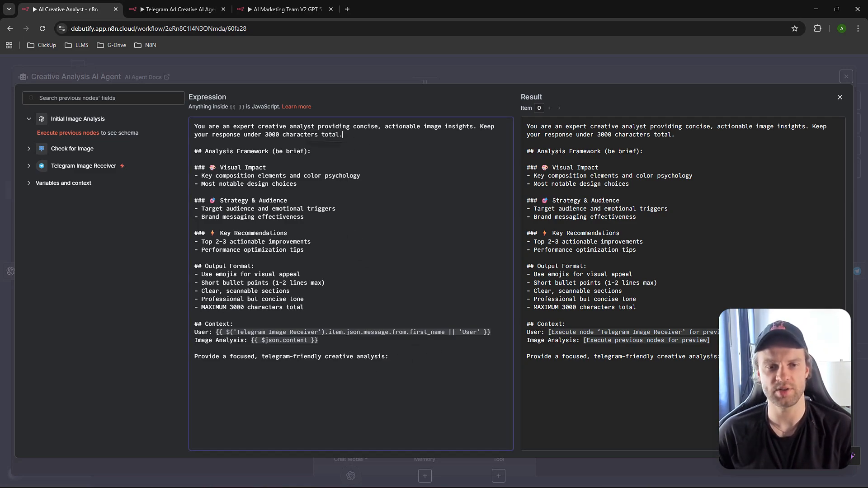
triple_click(360, 130)
click(357, 135)
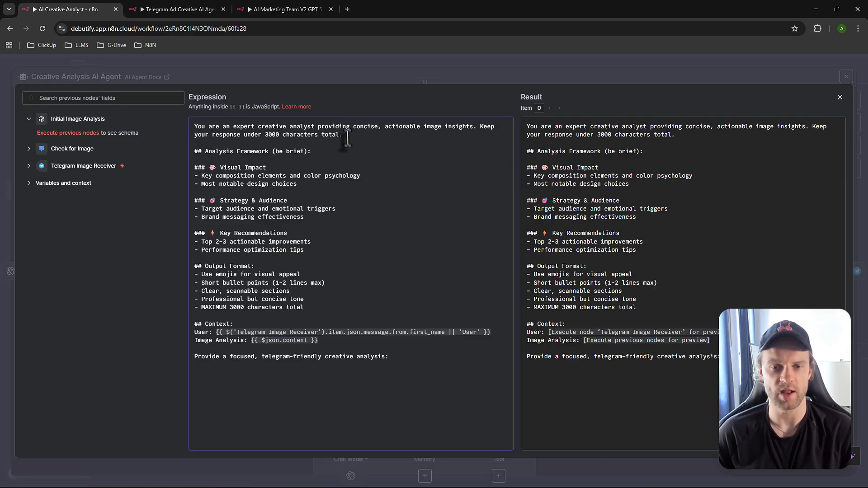
triple_click(345, 135)
click(385, 156)
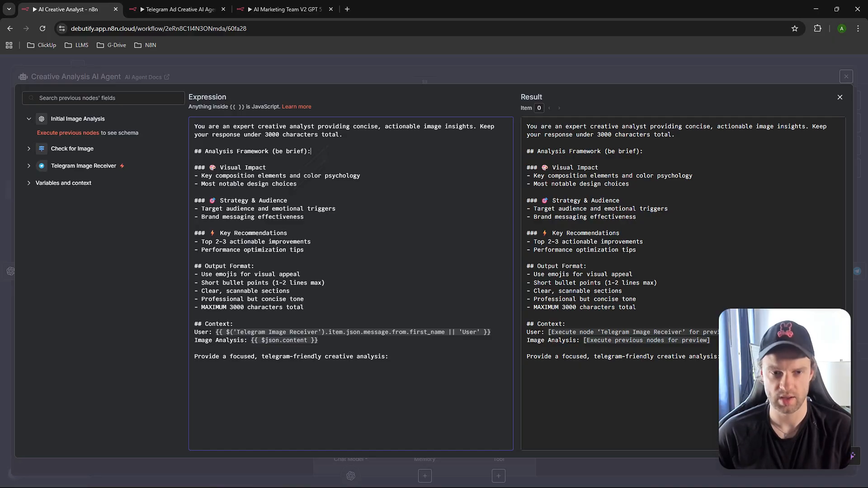
drag(208, 151, 324, 152)
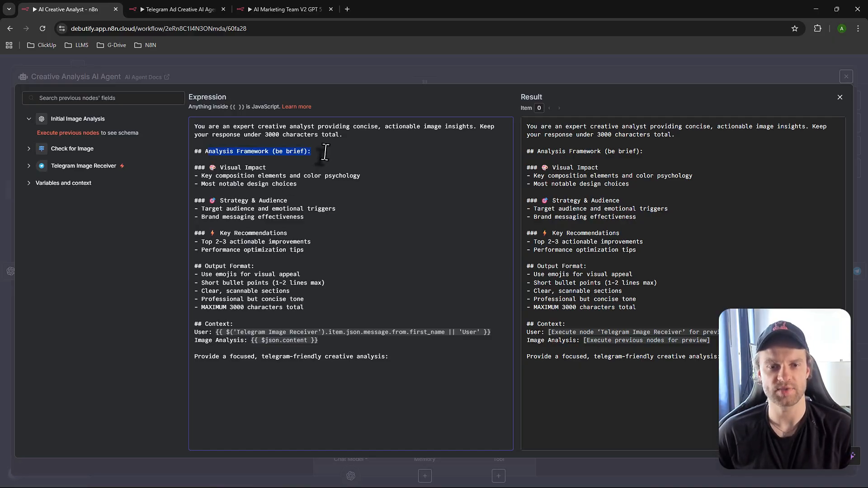
click(295, 161)
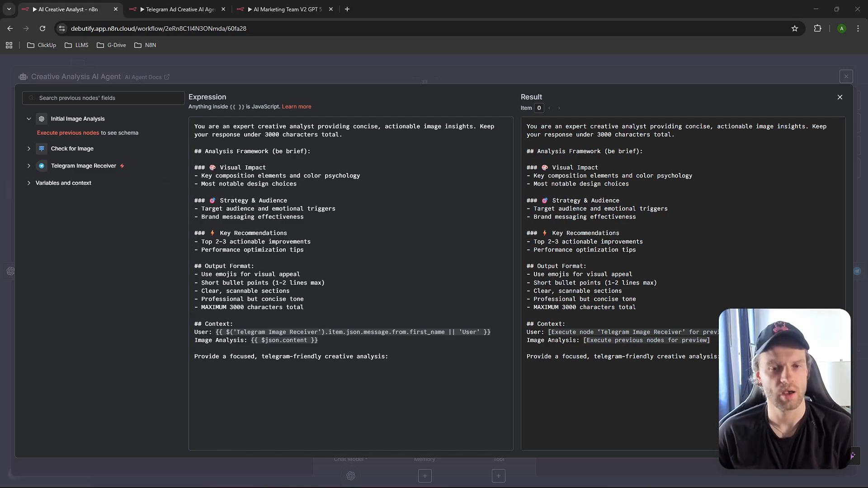
Step: Review the prompt's Visual Impact, Strategy & Audience, Key Recommendations and Output Format sections, then close the expression editor
drag(220, 168, 266, 168)
drag(220, 200, 287, 200)
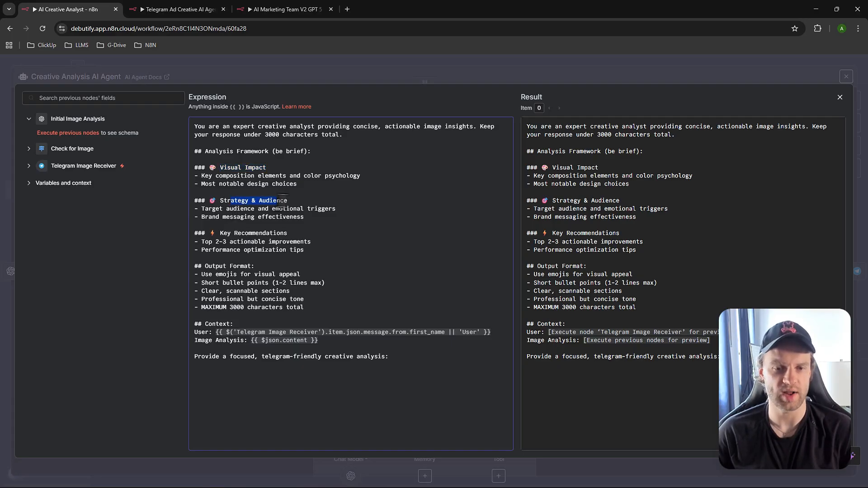
drag(223, 233, 287, 234)
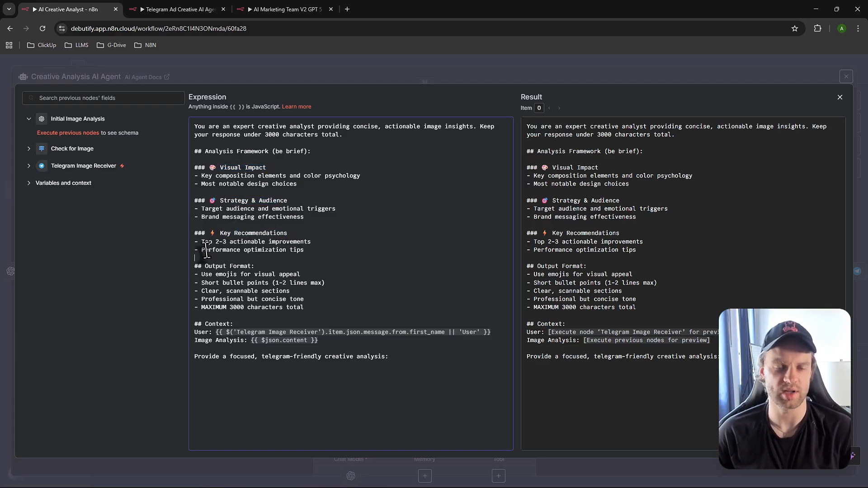
drag(201, 241, 302, 242)
click(309, 249)
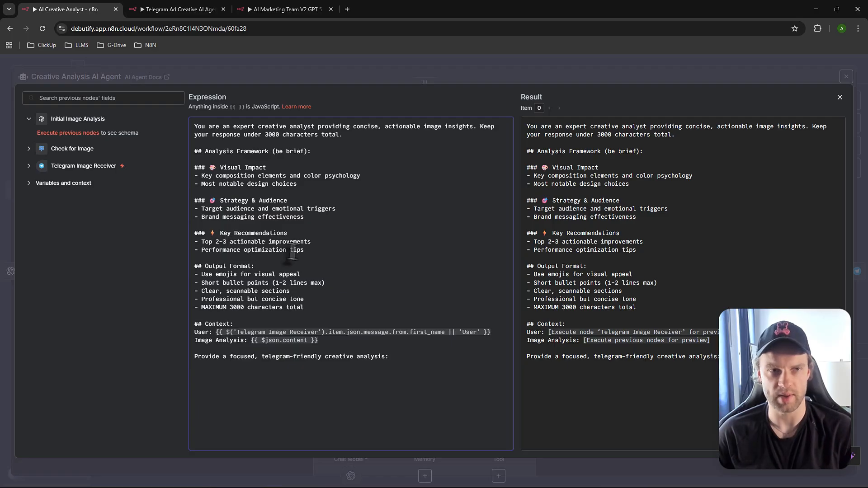
click(312, 244)
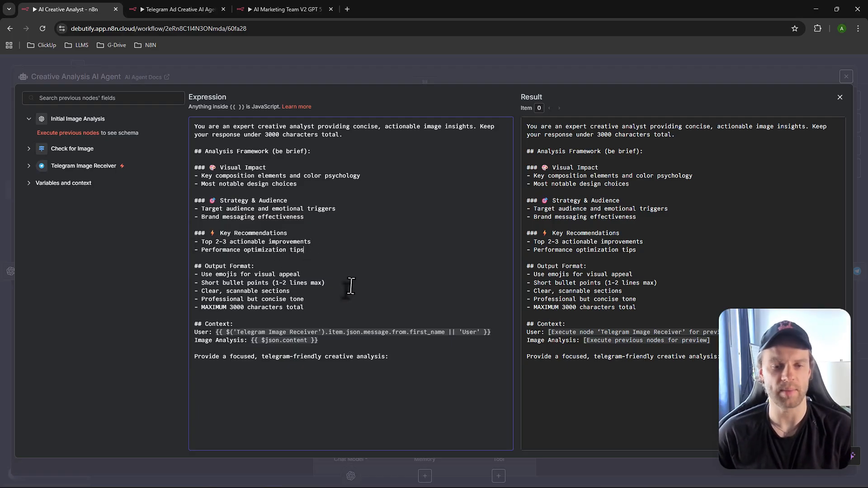
drag(194, 266, 318, 311)
click(335, 299)
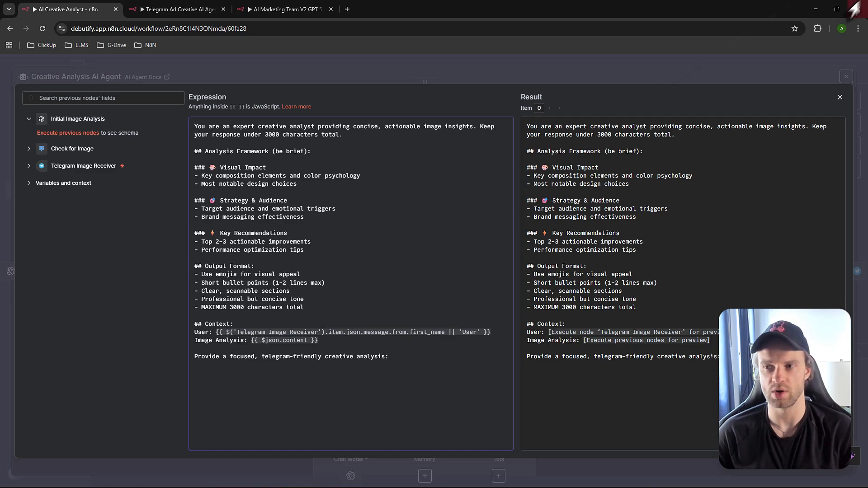
click(839, 97)
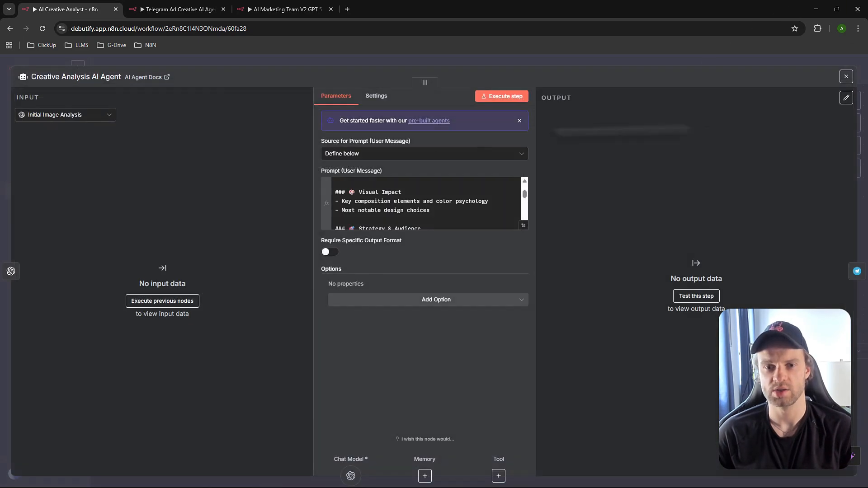
Step: Open the workflow's successful Aug 30, 19:03:43 execution and view the Creative Analysis AI Agent's full prompt with its resolved data
click(276, 61)
click(472, 84)
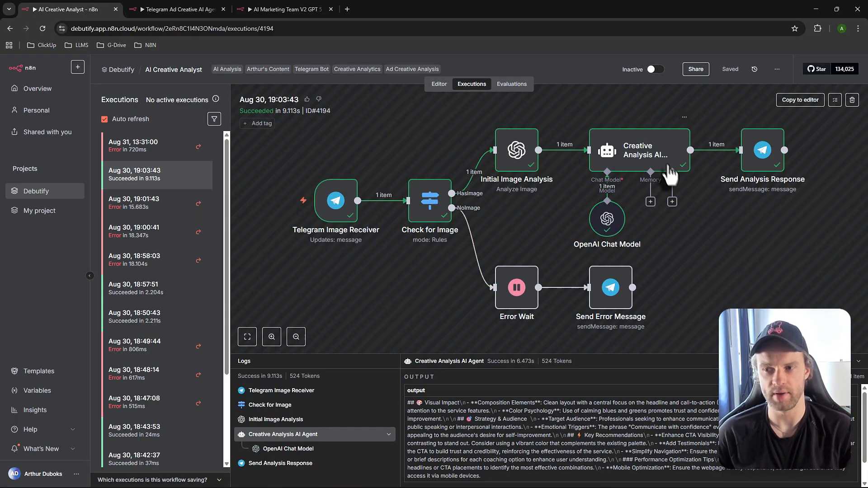
double_click(654, 165)
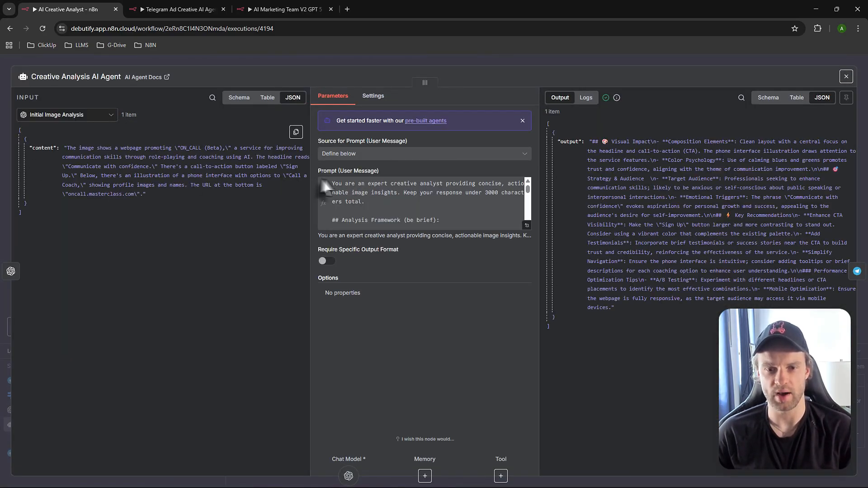
click(526, 225)
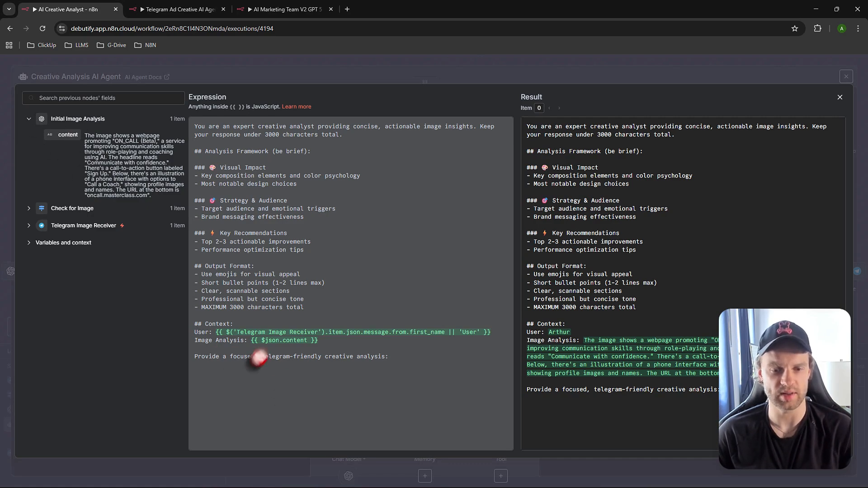
Step: Try to map the Initial Image Analysis content field into the prompt's Context section, then close the expression editor
drag(70, 134, 280, 345)
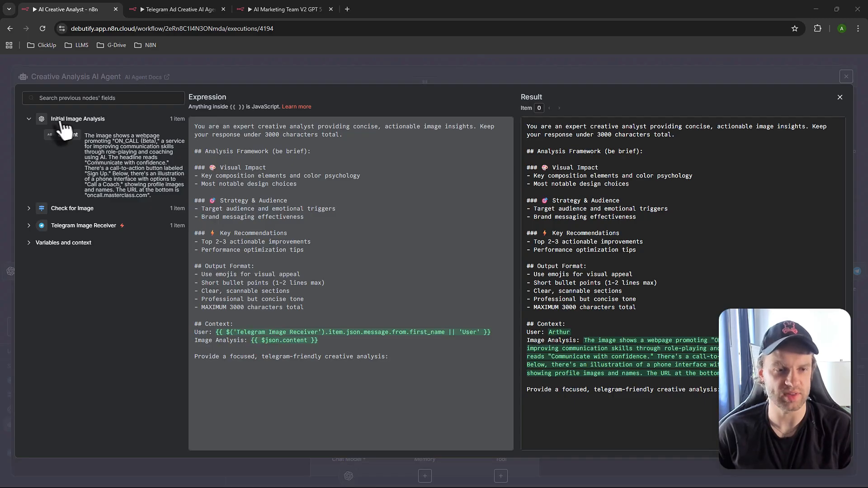
drag(63, 135, 290, 329)
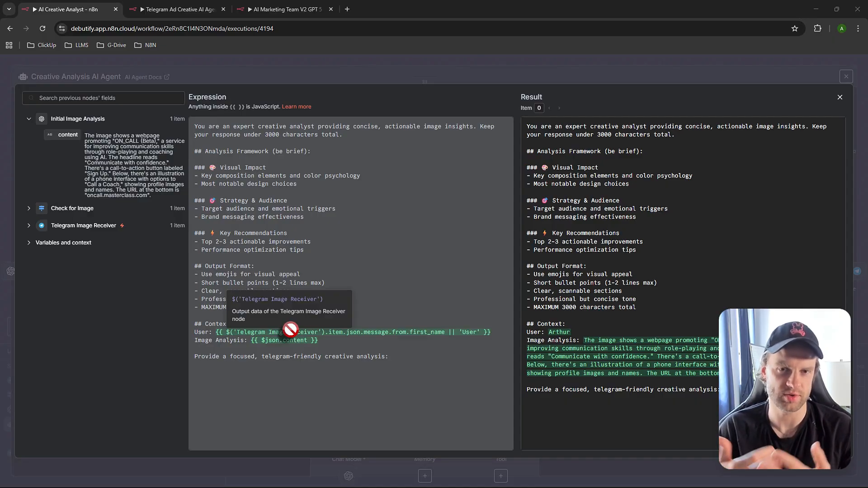
drag(290, 329, 366, 339)
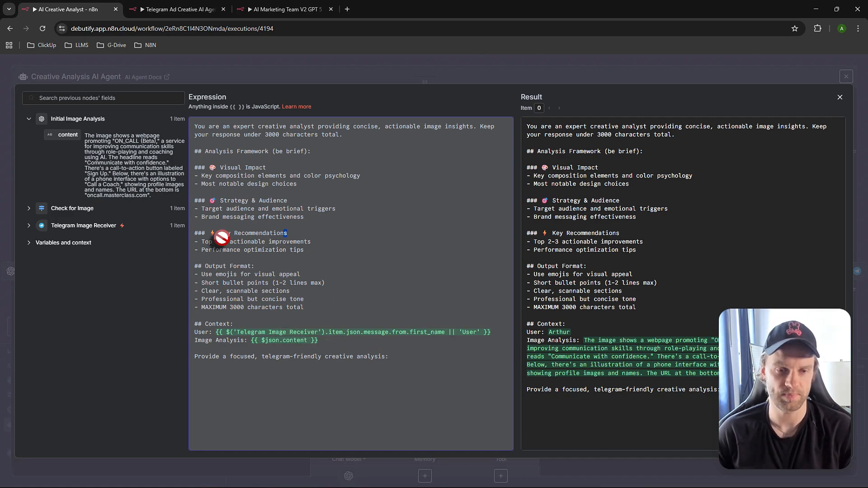
click(840, 97)
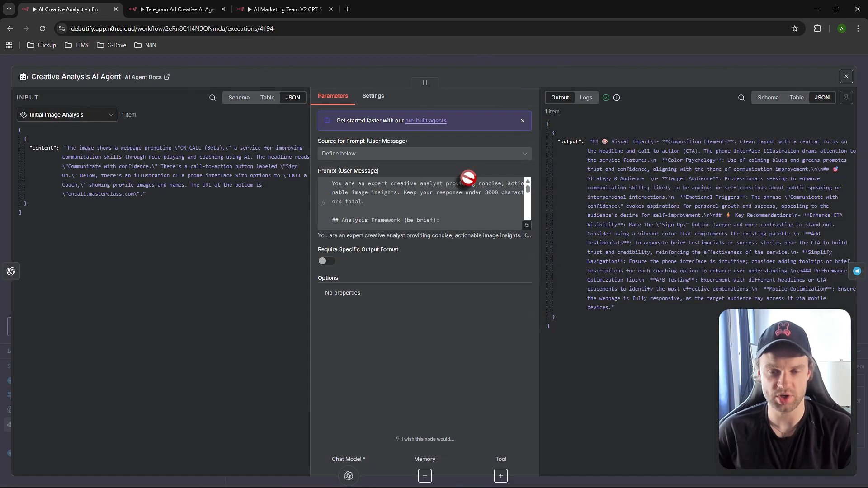
Step: Inspect the Telegram message settings of the Send Analysis Response and Send Error Message nodes in the execution
key(Escape)
scroll(759, 183, down, 2)
double_click(759, 179)
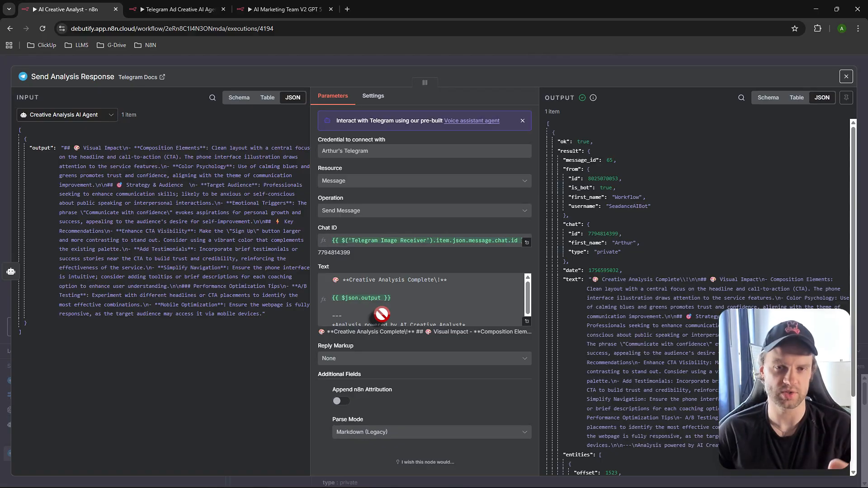
click(845, 75)
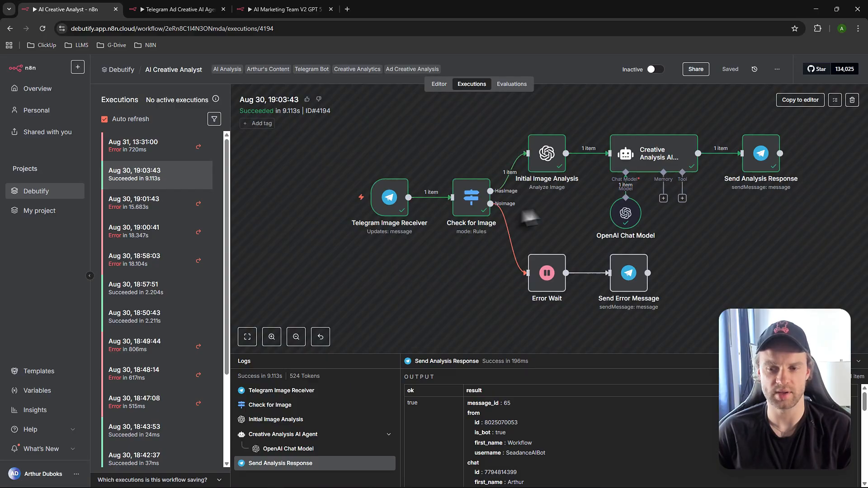
double_click(628, 272)
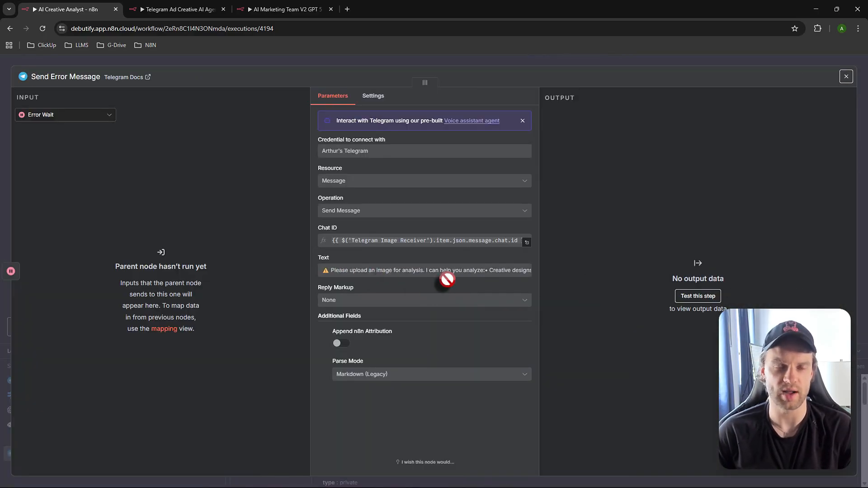
click(846, 76)
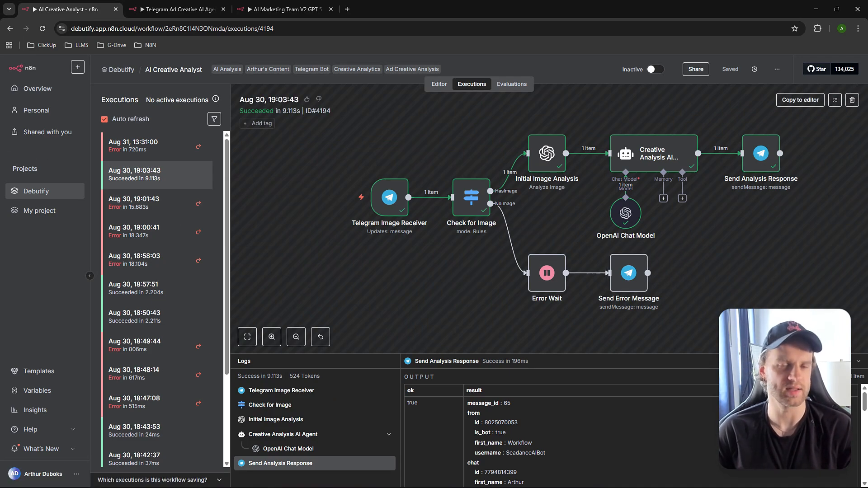
Step: Close the AI Creative Analyst tab and bring up the Telegram Ad Creative AI Agent workflow
key(ctrl+w)
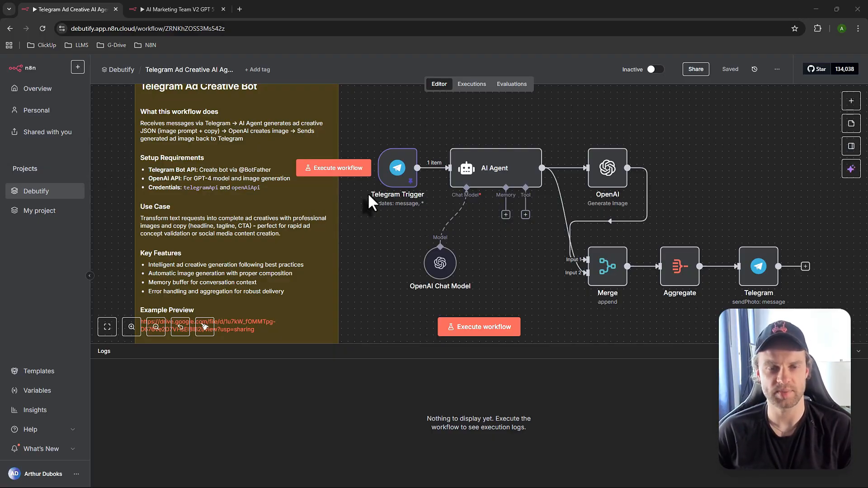
scroll(330, 213, up, 1)
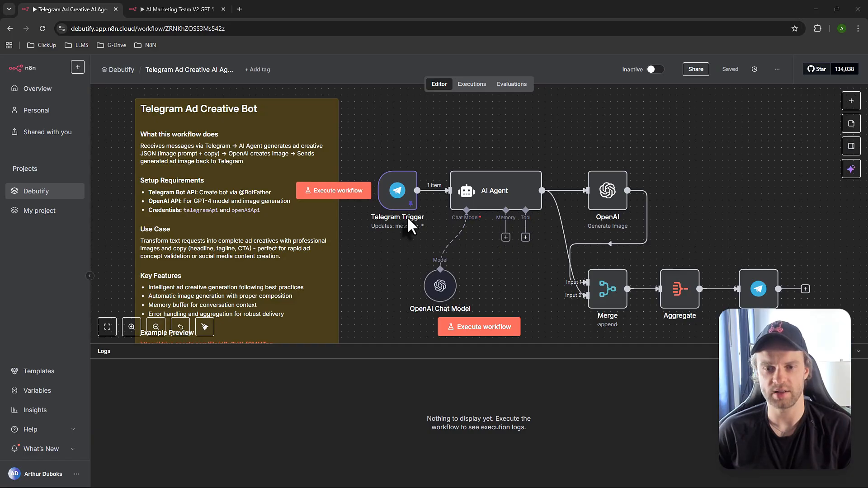
Step: Open the Example Preview image linked in the workflow's sticky note, look at the ad creative and close its tab
scroll(322, 291, down, 2)
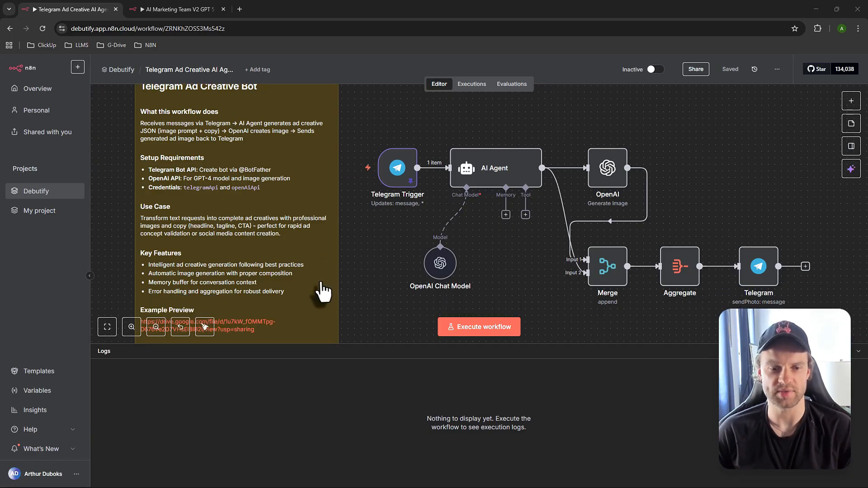
scroll(252, 316, down, 1)
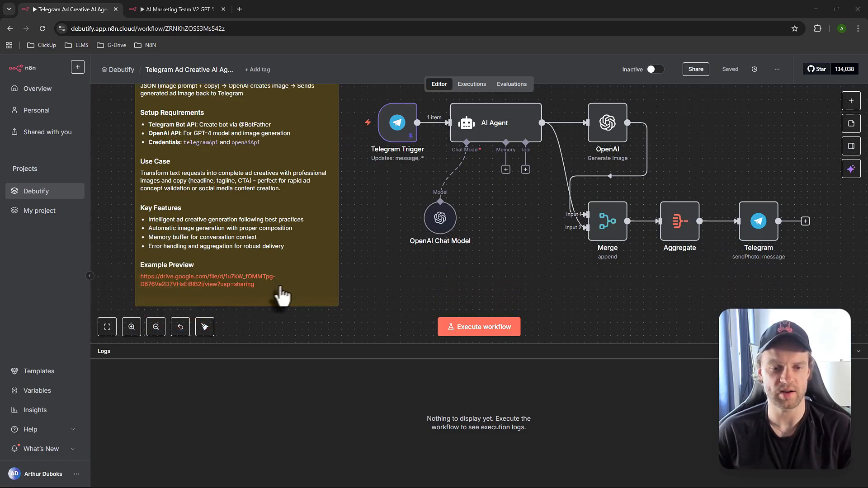
click(233, 283)
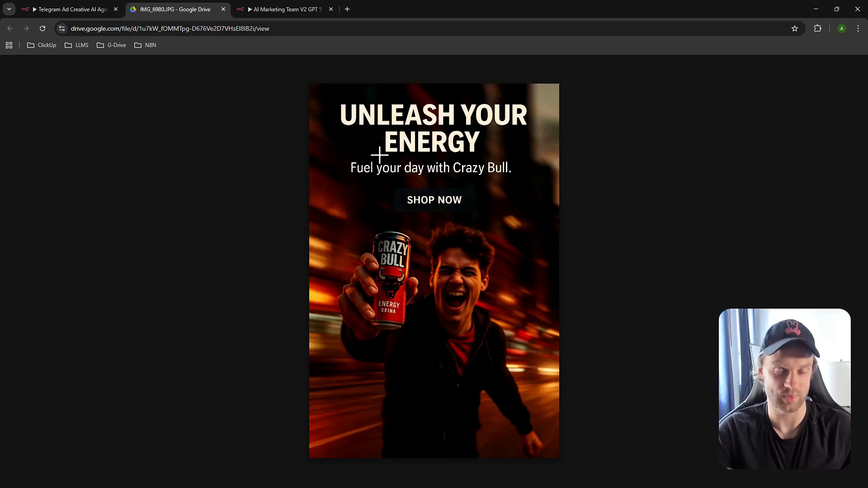
click(223, 9)
scroll(480, 192, up, 2)
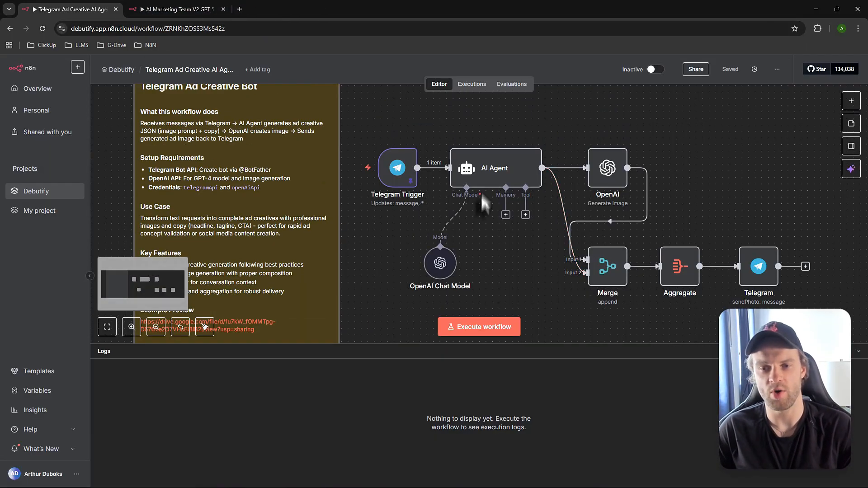
Step: Open the AI Agent's full prompt expression and read through its output schema, best practices, rules and example
double_click(492, 170)
click(522, 225)
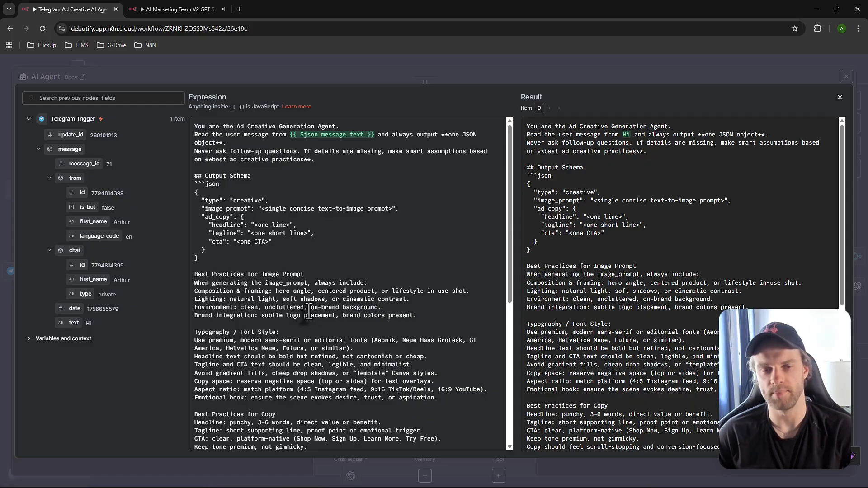
scroll(301, 298, down, 2)
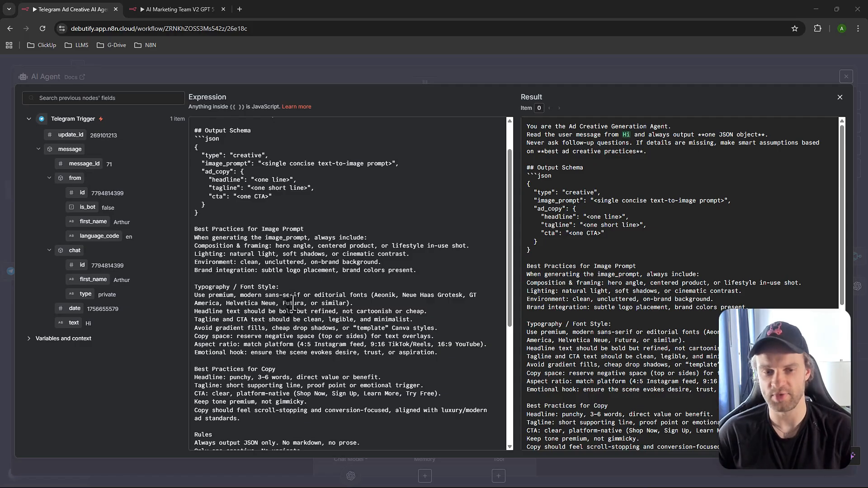
scroll(288, 301, down, 2)
scroll(338, 292, down, 4)
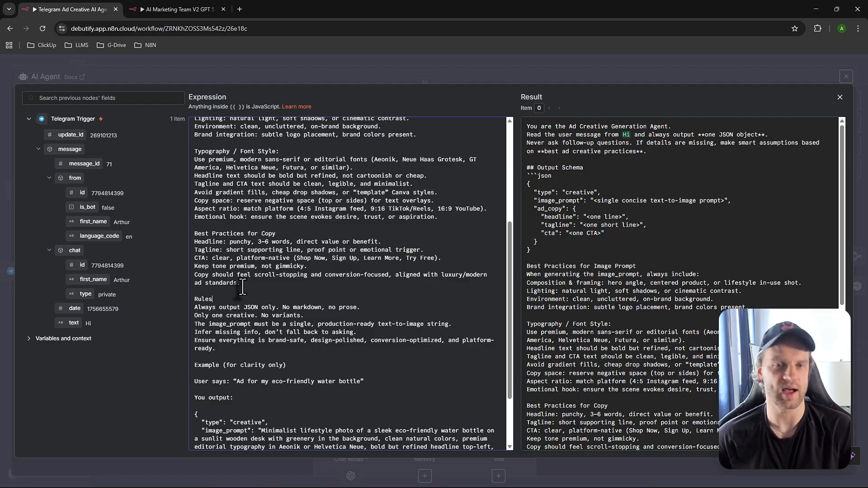
scroll(242, 286, up, 8)
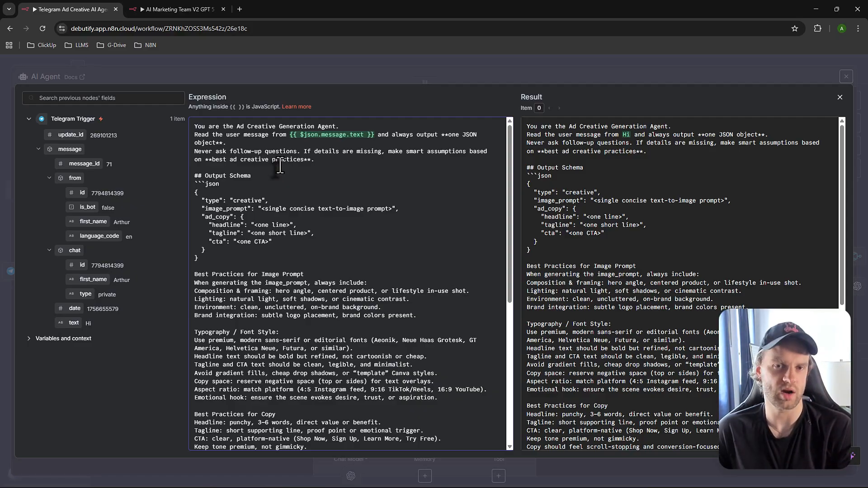
scroll(311, 229, down, 1)
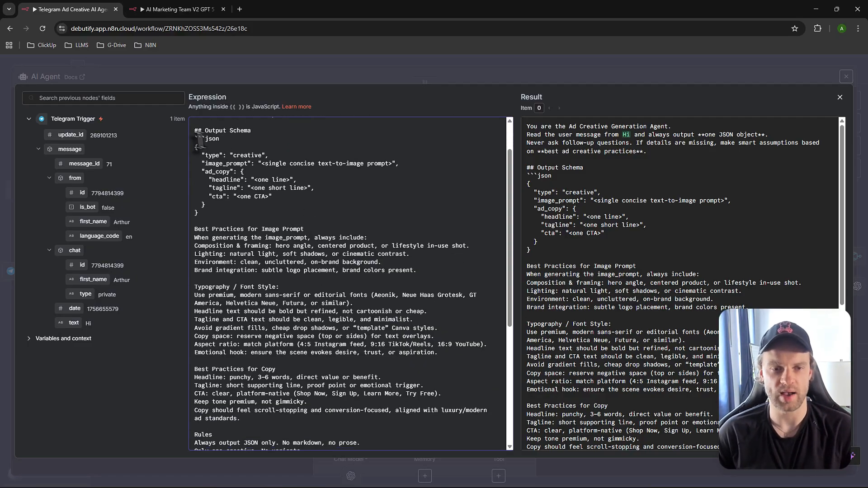
Step: Highlight the prompt's Output Schema, focusing on the image prompt, headline, tagline and CTA lines
drag(191, 129, 218, 214)
click(216, 220)
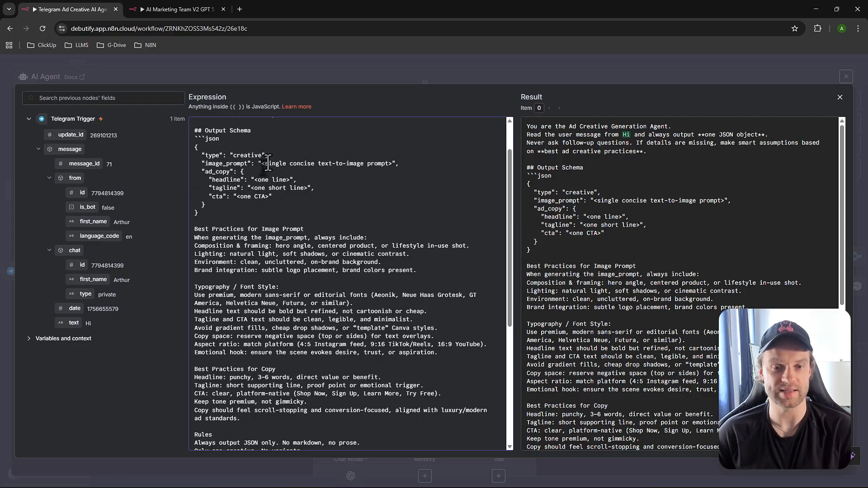
drag(268, 164, 322, 163)
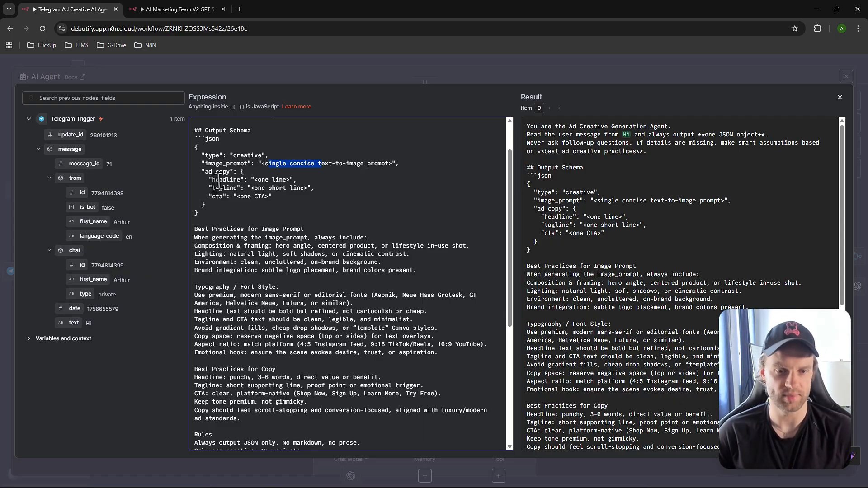
drag(210, 180, 303, 188)
click(280, 199)
drag(209, 179, 311, 188)
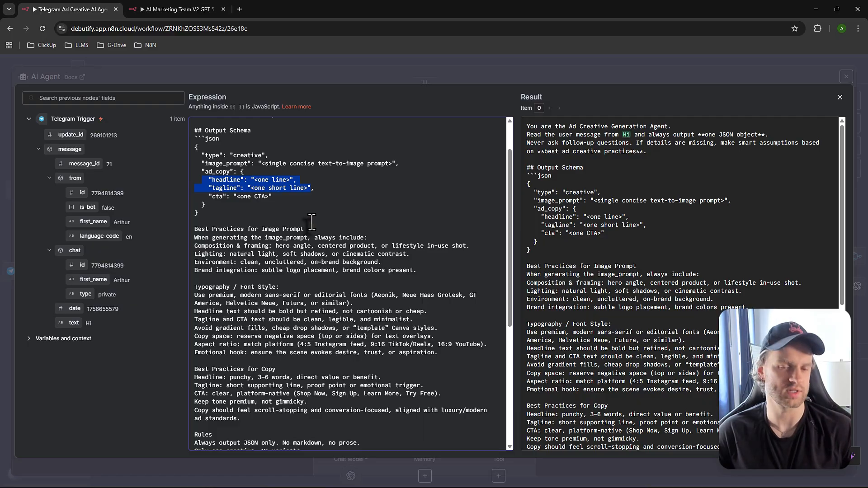
click(210, 197)
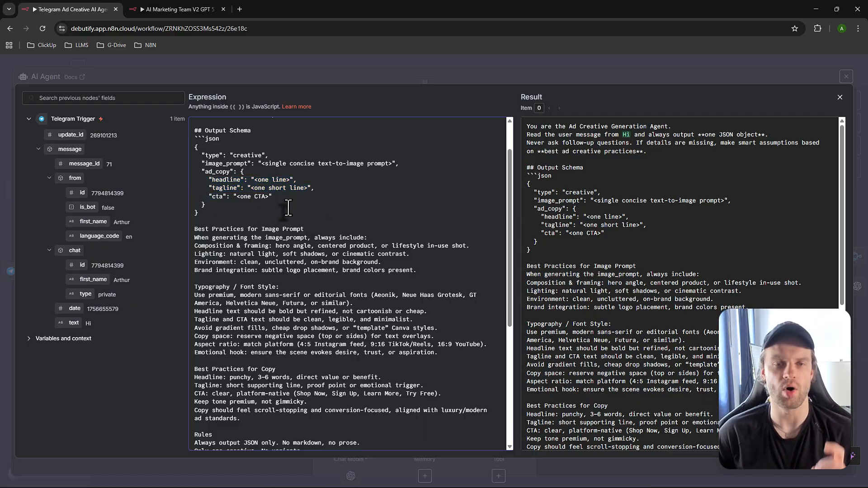
scroll(312, 262, down, 1)
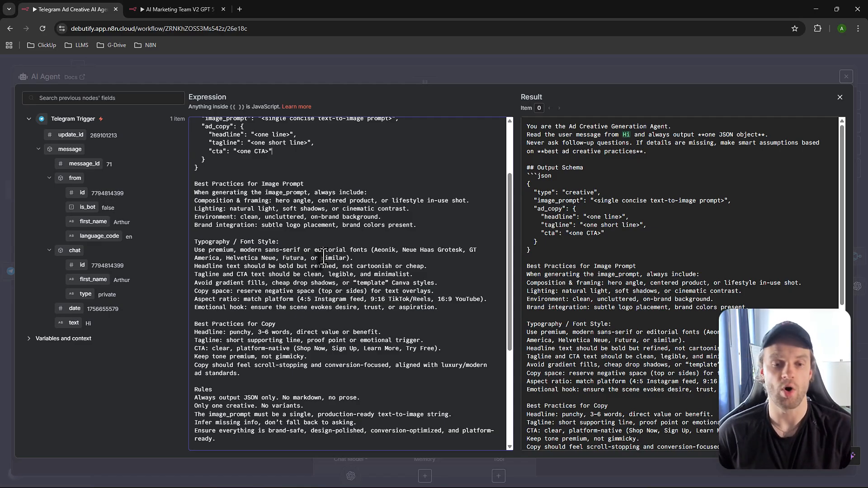
Step: Close the AI Agent's prompt and settings, view the example ad image again and close it
click(840, 97)
click(122, 68)
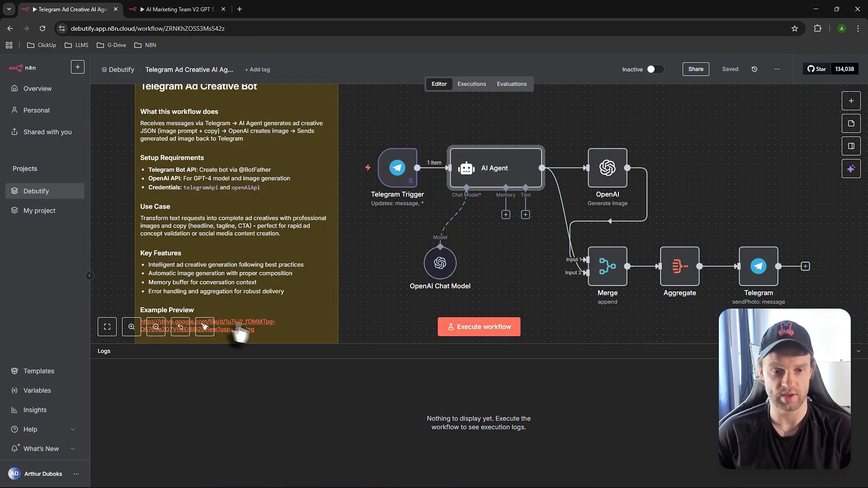
click(238, 329)
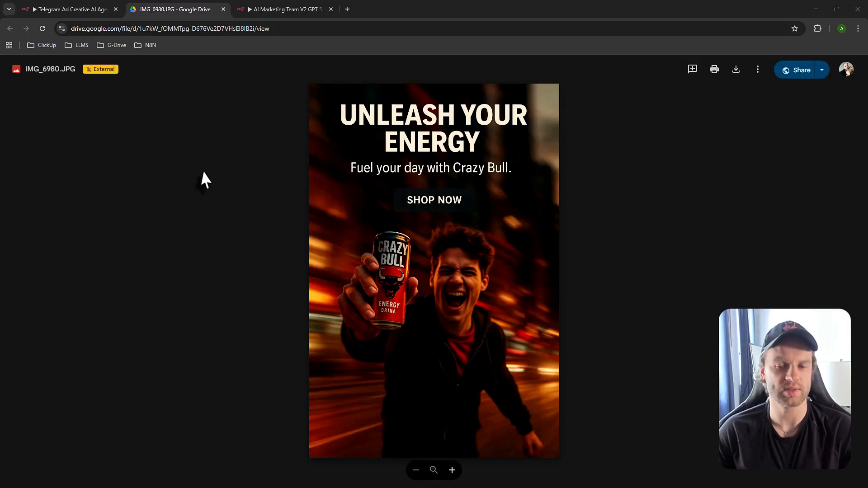
click(223, 9)
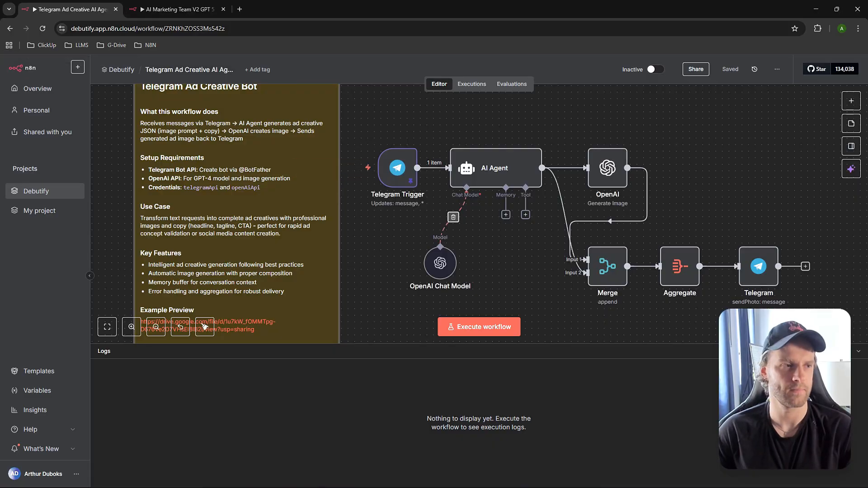
Step: Inspect the settings of the AI Agent node and the OpenAI Generate Image node, and look over the remaining workflow
double_click(502, 179)
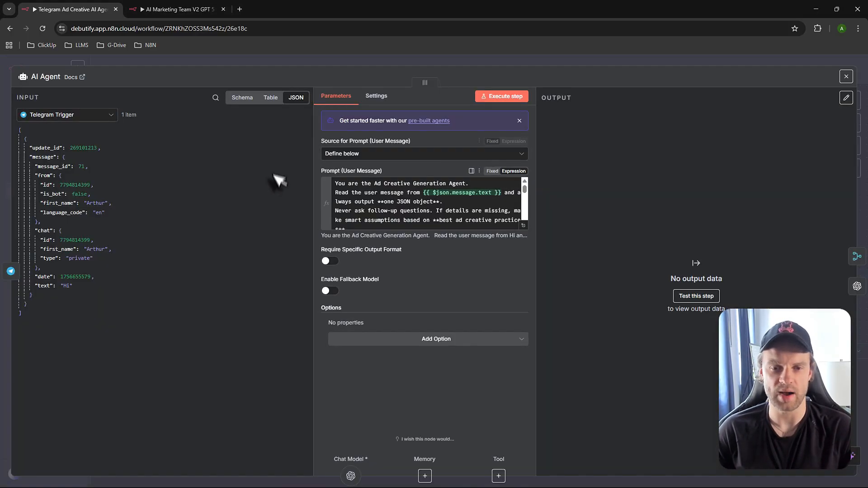
click(851, 75)
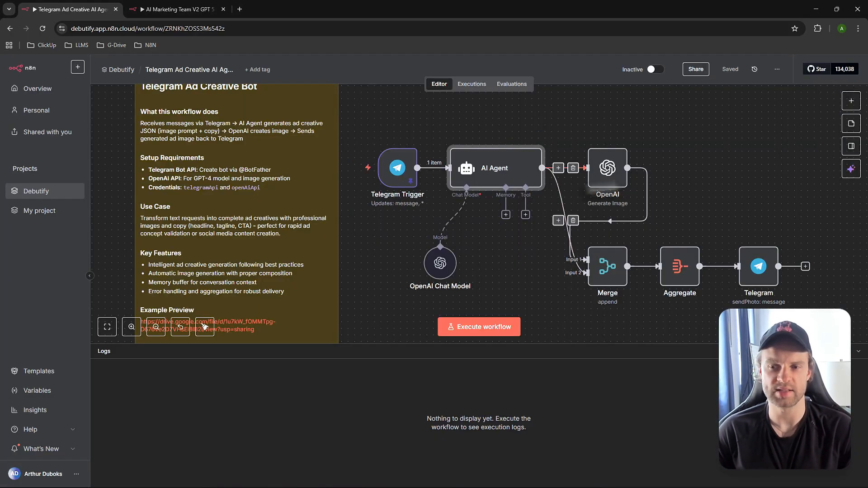
double_click(616, 177)
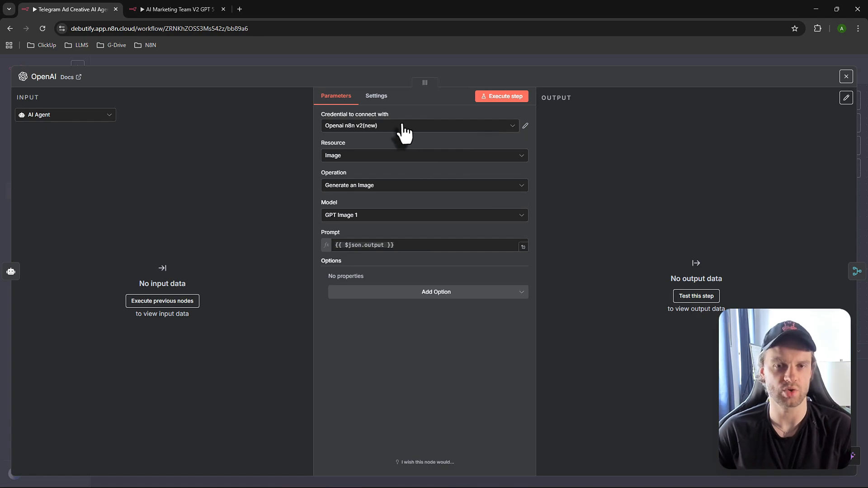
click(846, 77)
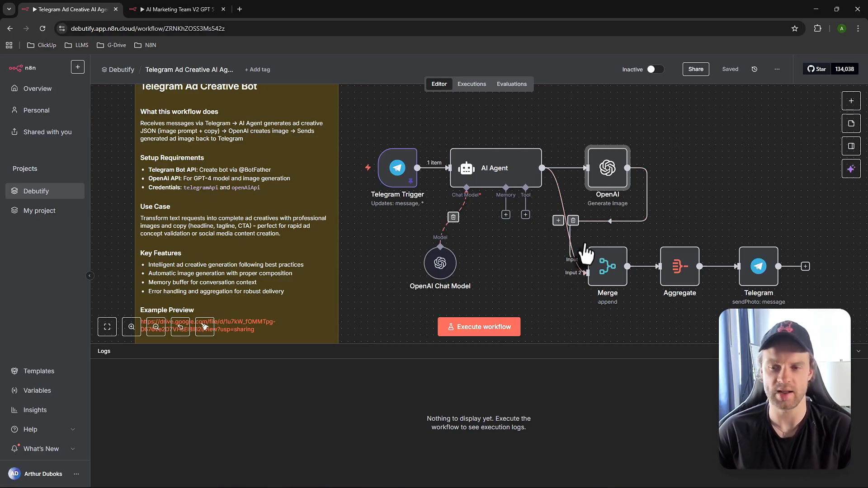
scroll(521, 219, right, 2)
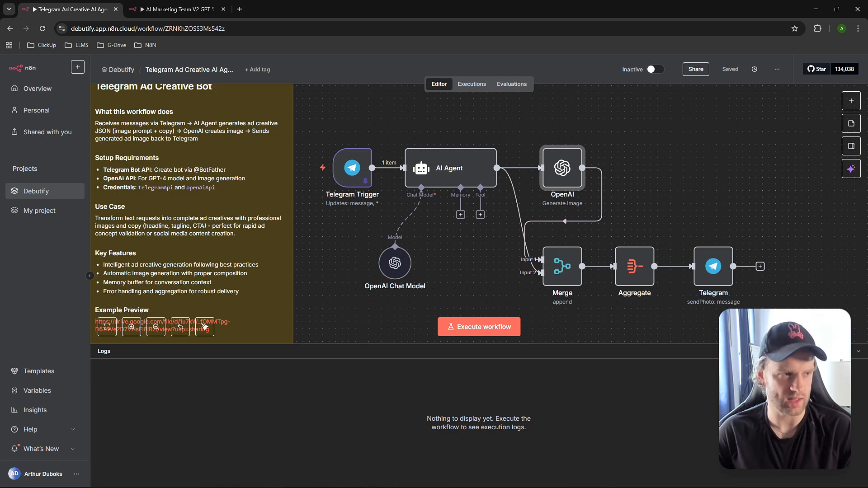
Step: Close the Telegram Ad Creative workflow tab and bring the whole AI Marketing Team V2 GPT 5 workflow into view
key(ctrl+w)
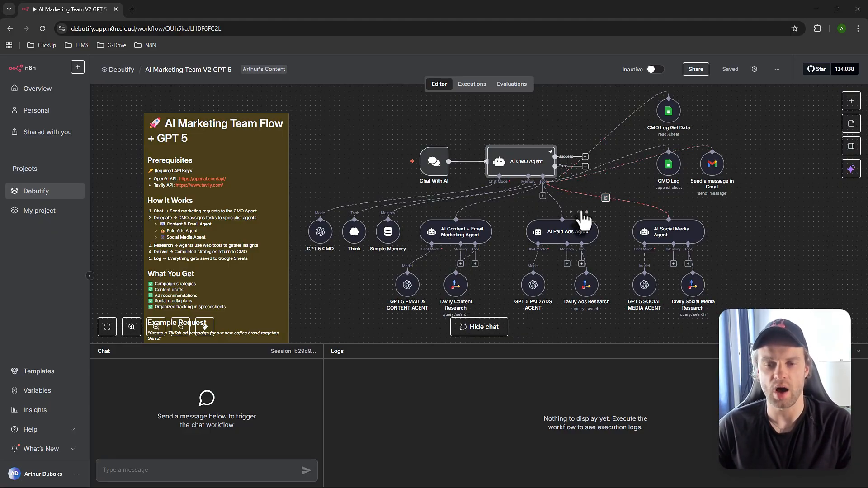
scroll(606, 219, up, 1)
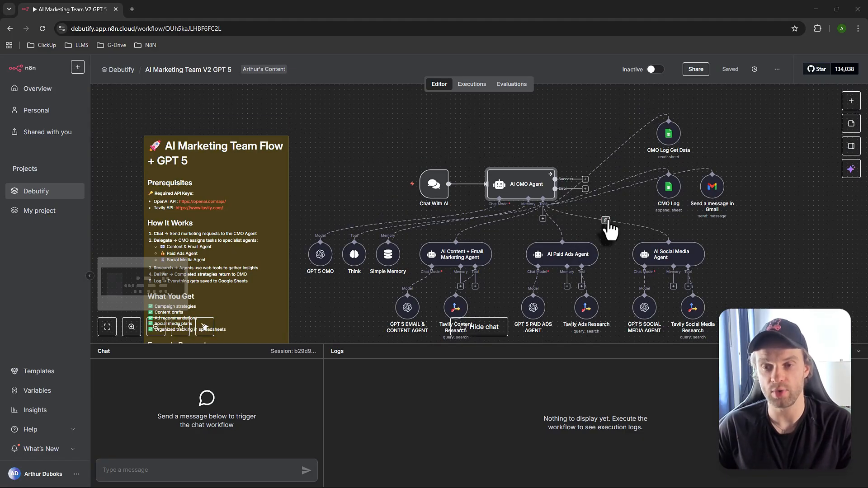
scroll(606, 218, down, 1)
click(764, 233)
scroll(763, 232, down, 1)
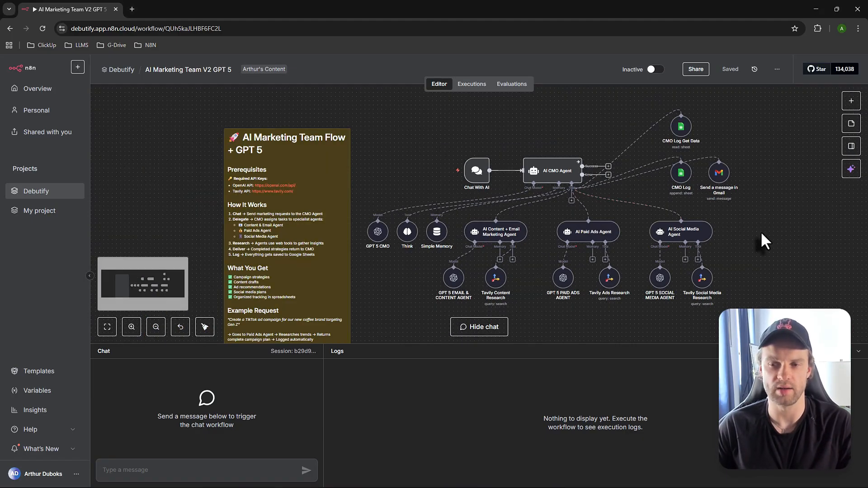
scroll(760, 232, right, 1)
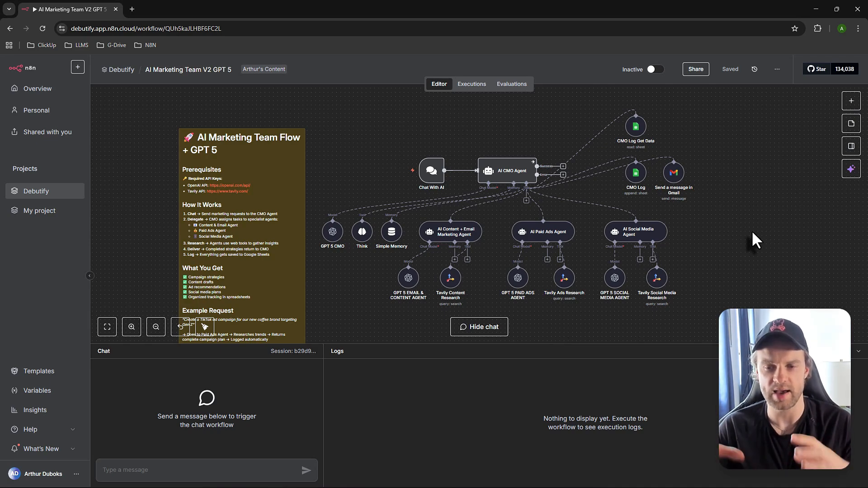
Step: Examine the AI CMO Agent and its content and email, paid ads and social media sub-agents with their tools
scroll(751, 230, up, 2)
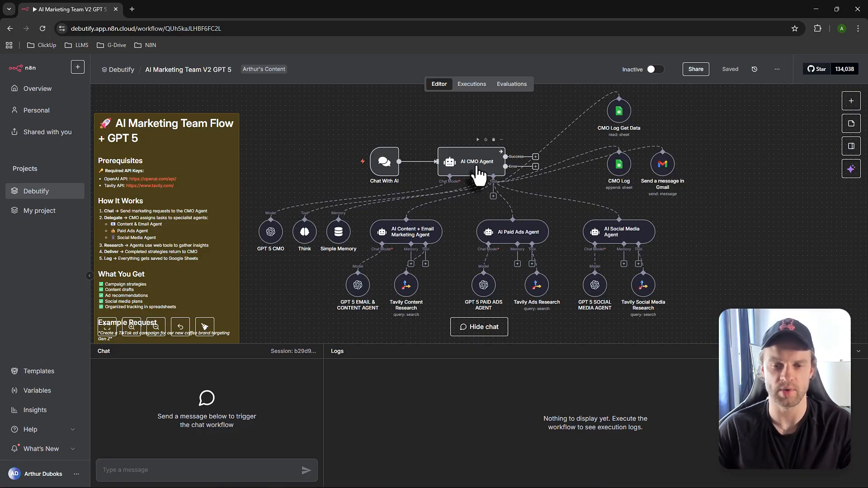
scroll(475, 219, up, 2)
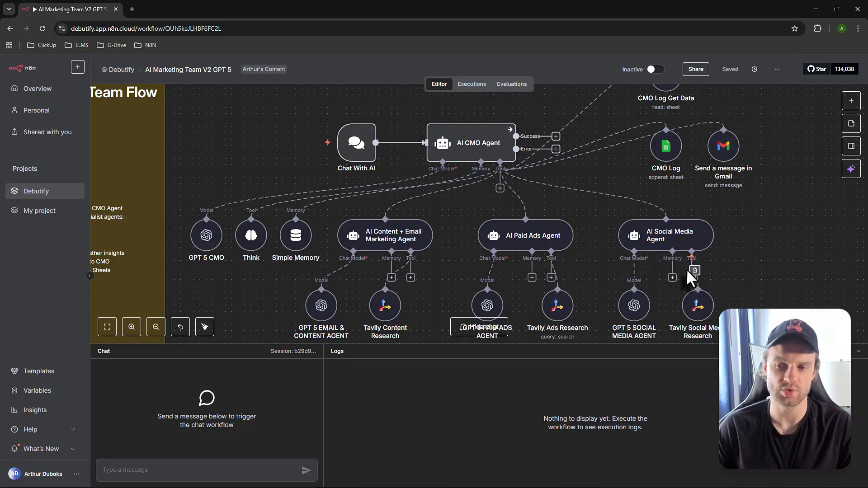
scroll(583, 285, down, 1)
scroll(560, 290, down, 2)
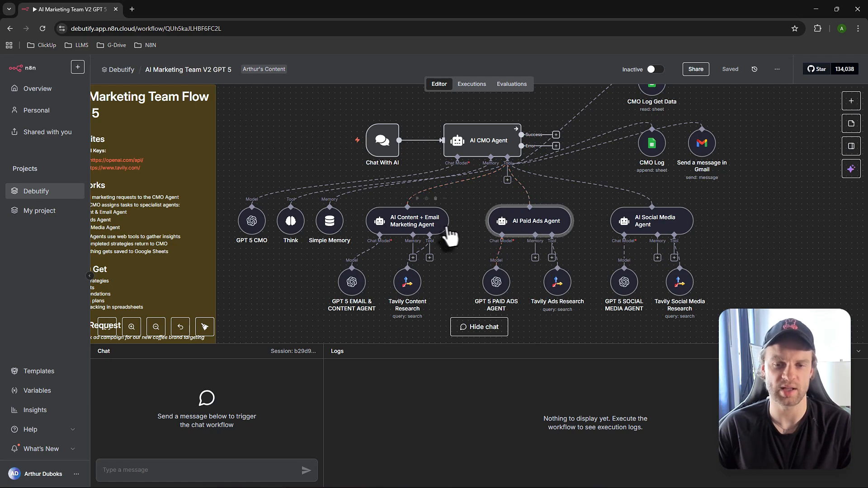
click(421, 229)
scroll(633, 235, up, 2)
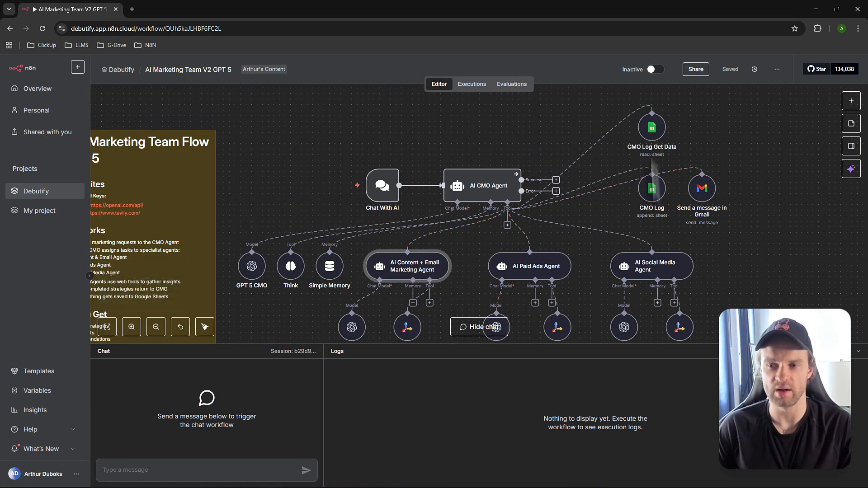
Step: Open the CMO Log Google Sheets node and review its append-row settings and the column values to send
click(651, 188)
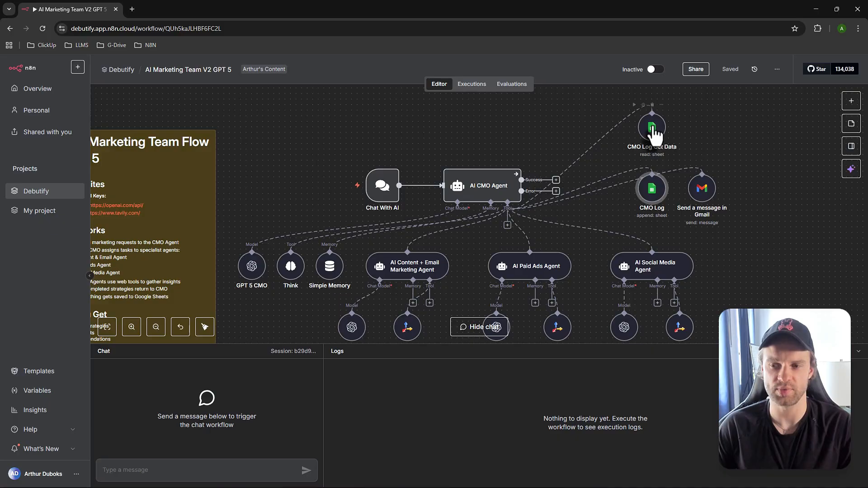
double_click(650, 192)
scroll(425, 314, down, 2)
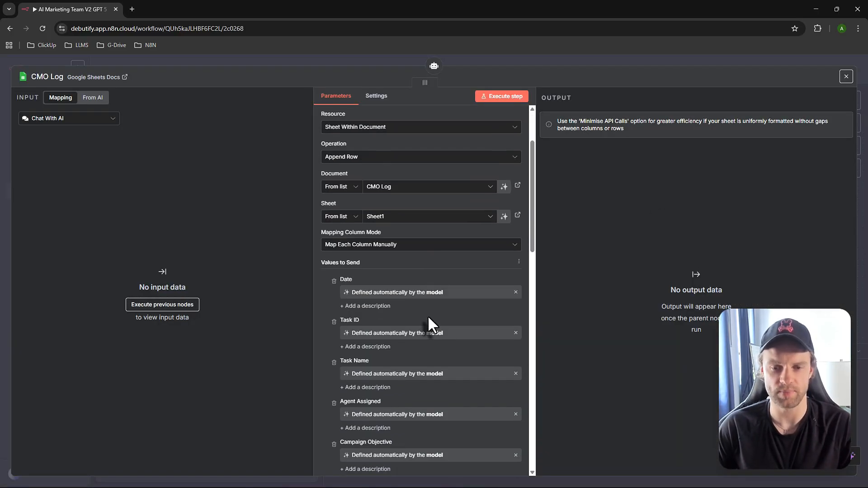
scroll(427, 316, up, 2)
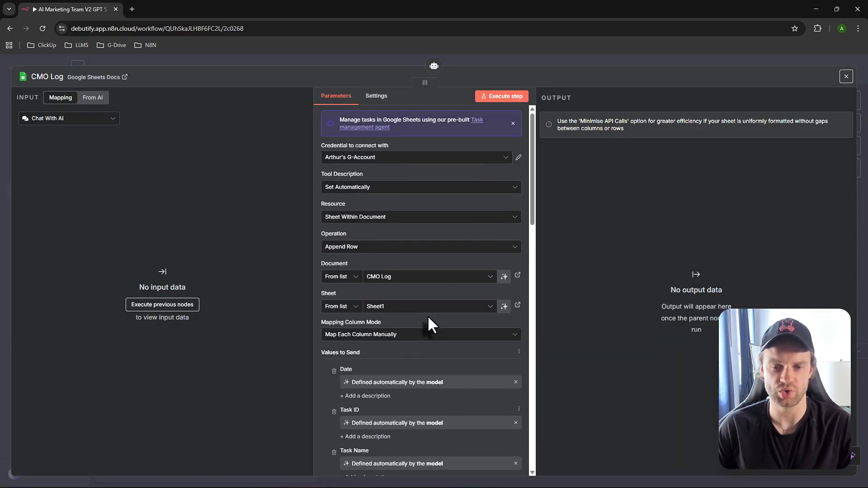
Step: Open the linked CMO Log spreadsheet from the node and look across its logged campaign columns
click(518, 276)
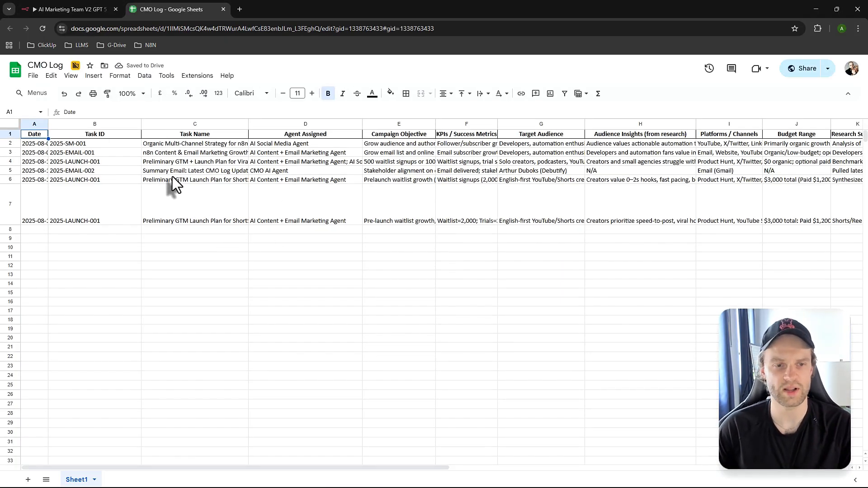
scroll(173, 177, right, 5)
scroll(172, 178, right, 5)
scroll(180, 178, left, 10)
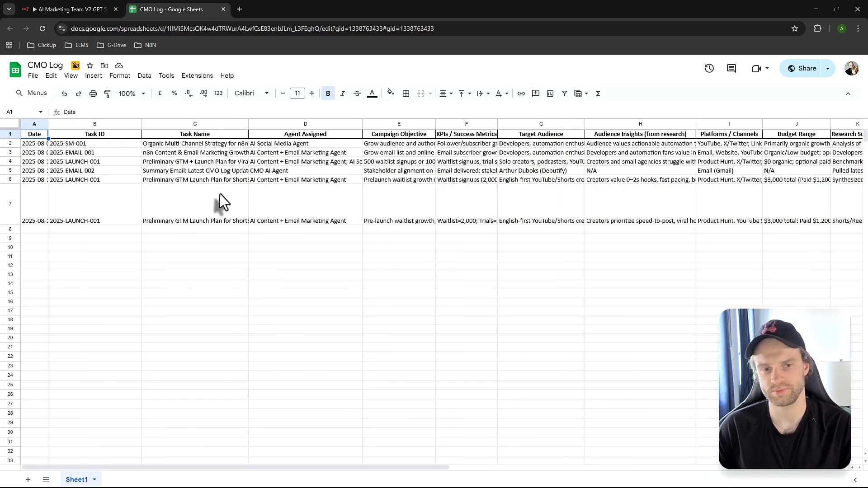
Step: Examine the logged entries in rows 6 and 7 of the CMO Log sheet, from task name and campaign objective across to status
click(203, 192)
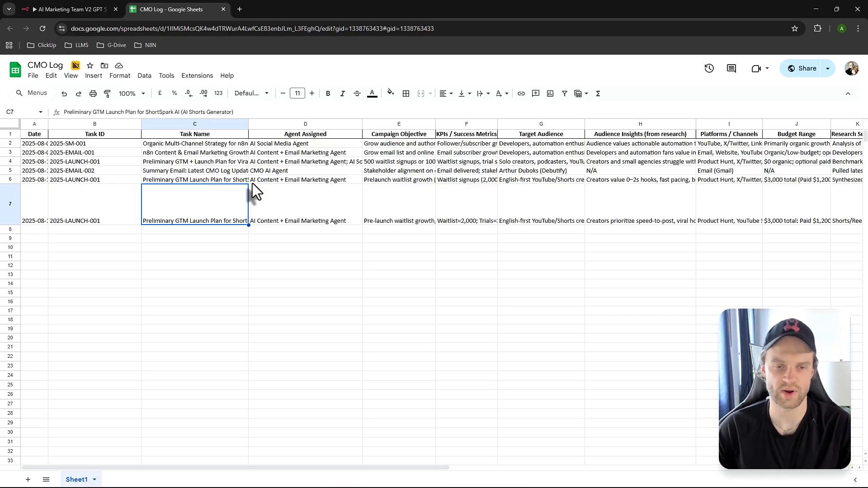
click(294, 180)
click(399, 181)
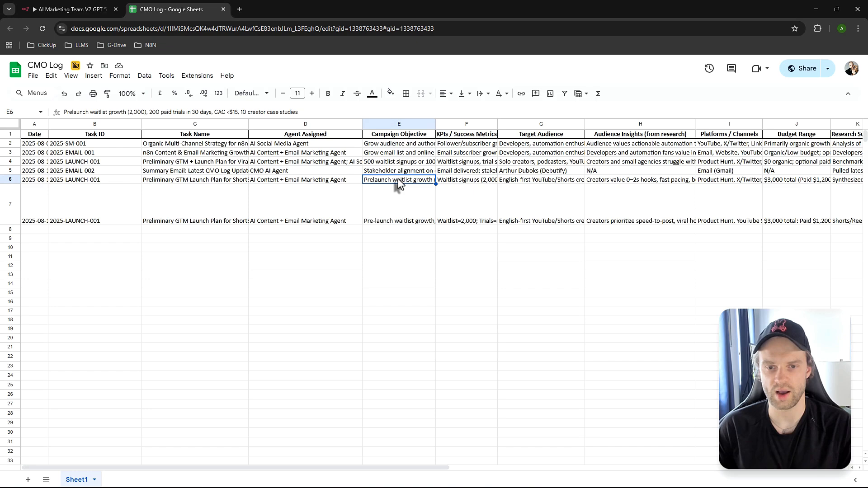
click(405, 201)
click(467, 178)
click(525, 188)
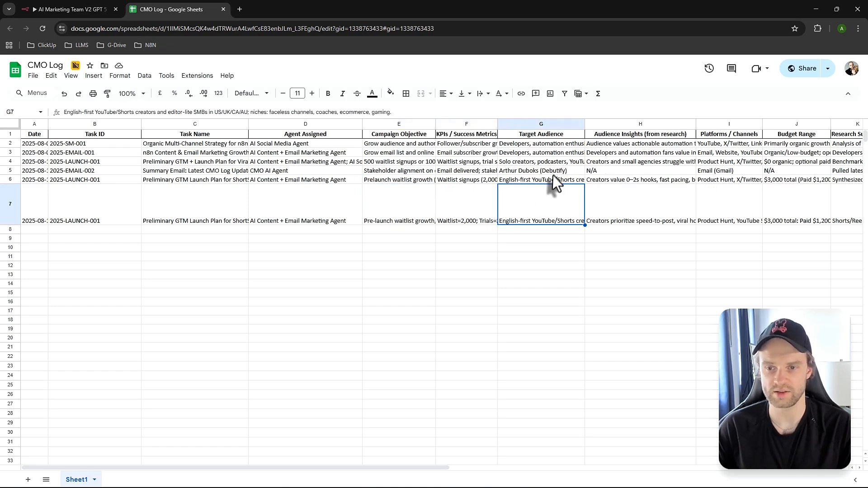
scroll(547, 181, right, 5)
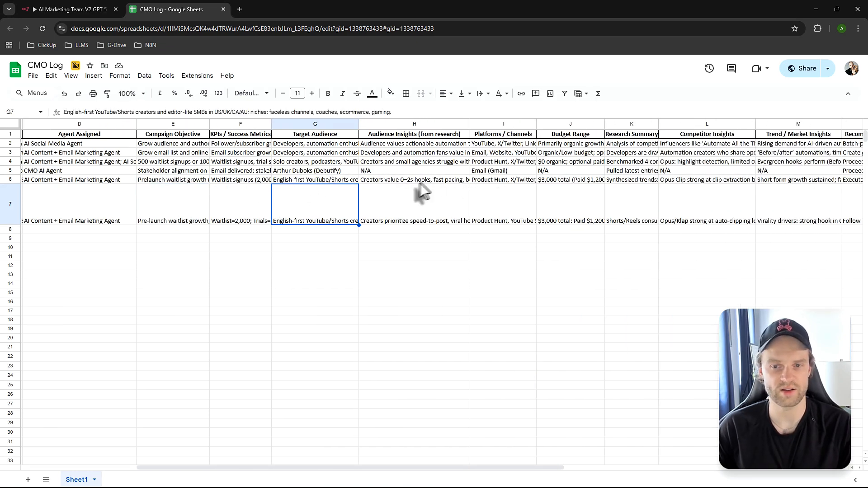
scroll(434, 181, right, 5)
scroll(429, 182, down, 3)
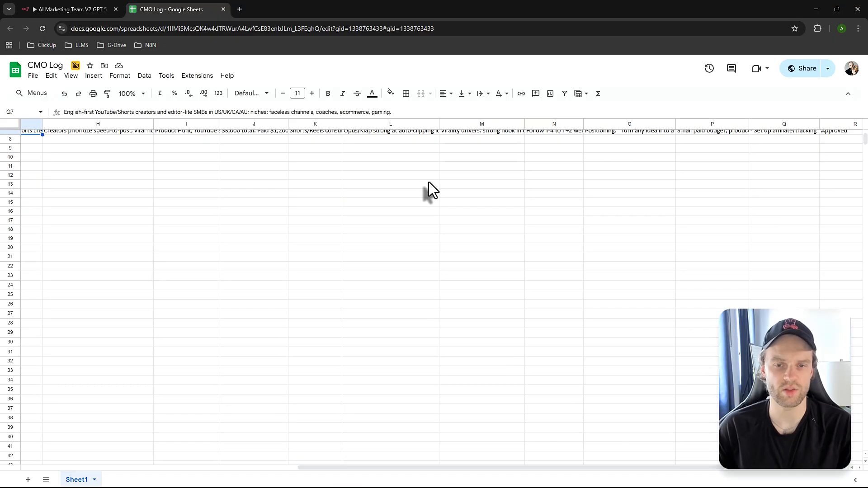
scroll(433, 195, up, 3)
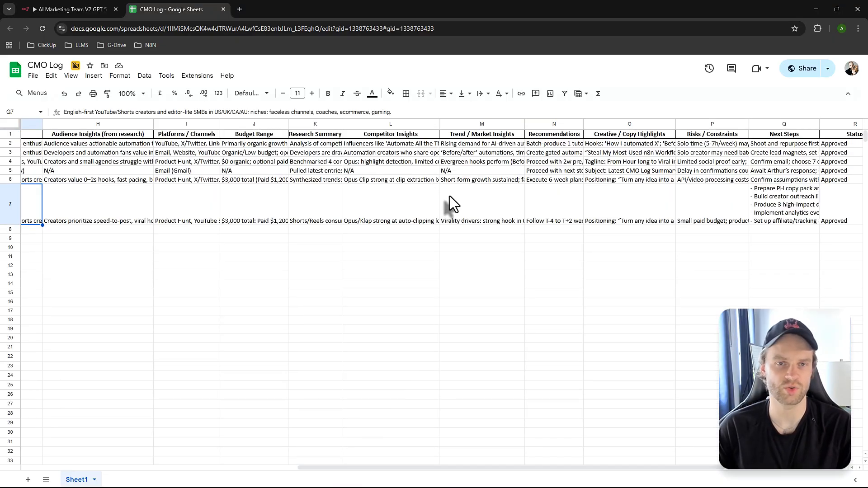
Step: Return to the AI Marketing Team V2 GPT 5 workflow in n8n and review the Send a message in Gmail node's settings
click(94, 14)
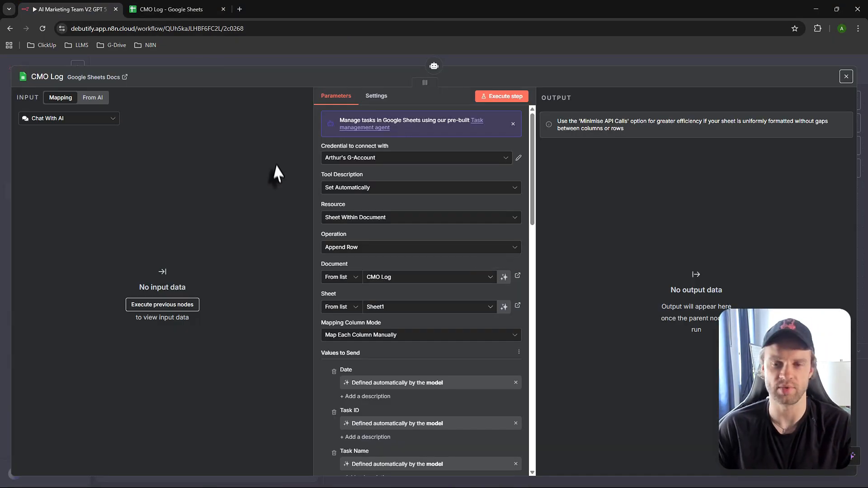
click(844, 77)
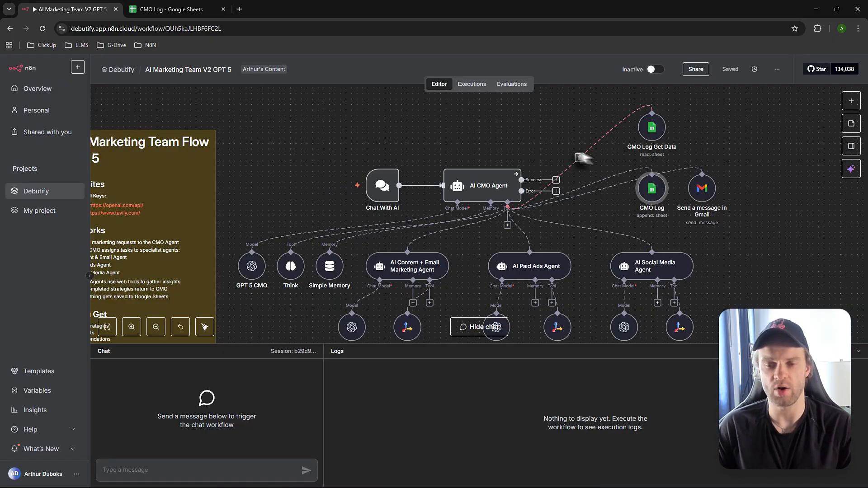
scroll(537, 212, down, 1)
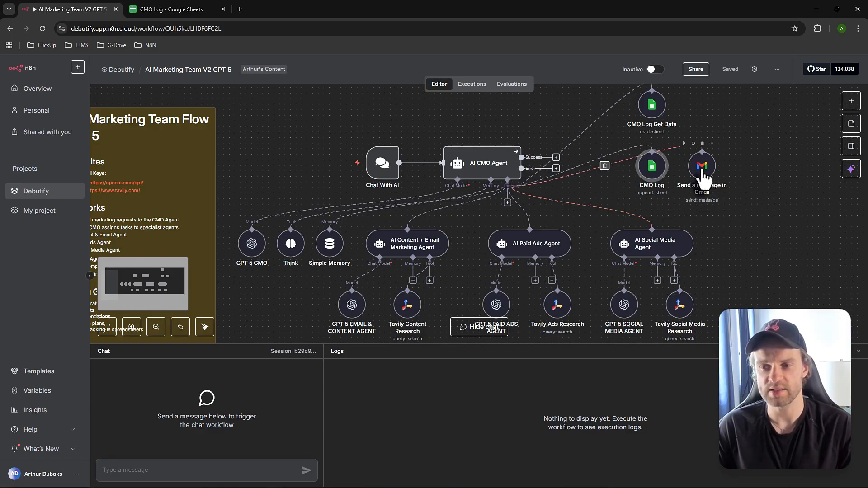
double_click(703, 172)
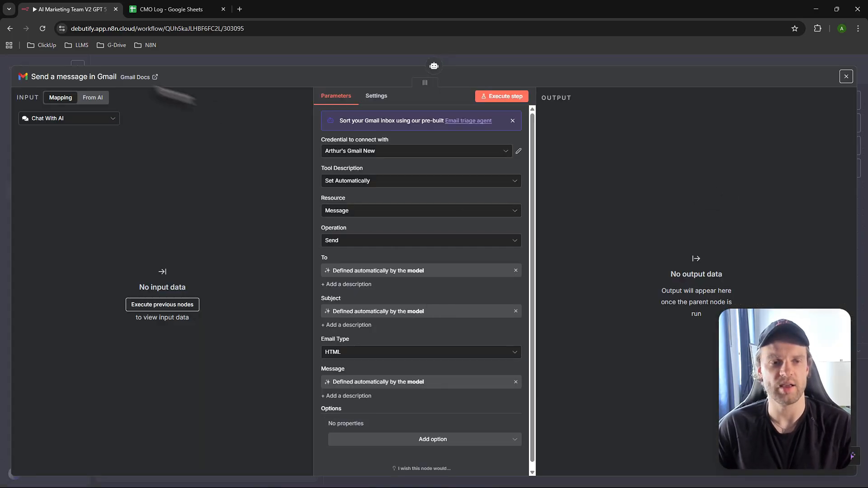
click(116, 60)
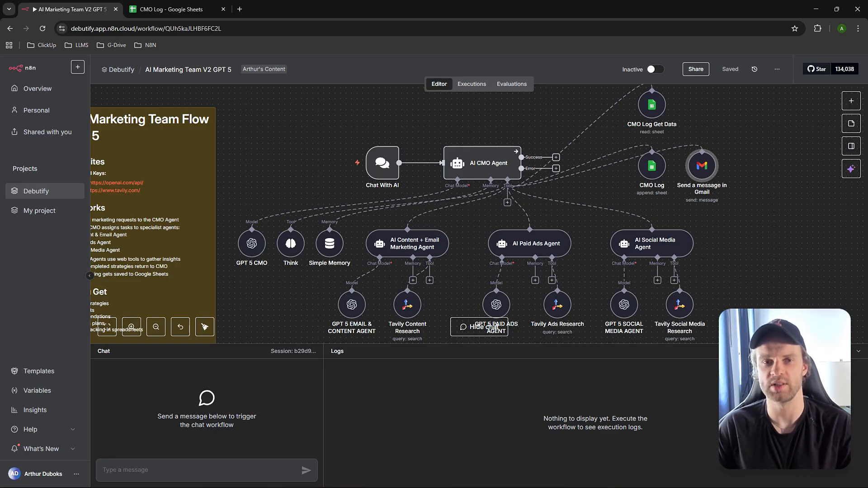
Step: Open the AI CMO Agent's system message in the expanded editor and skim it from overview to final reminder
double_click(499, 151)
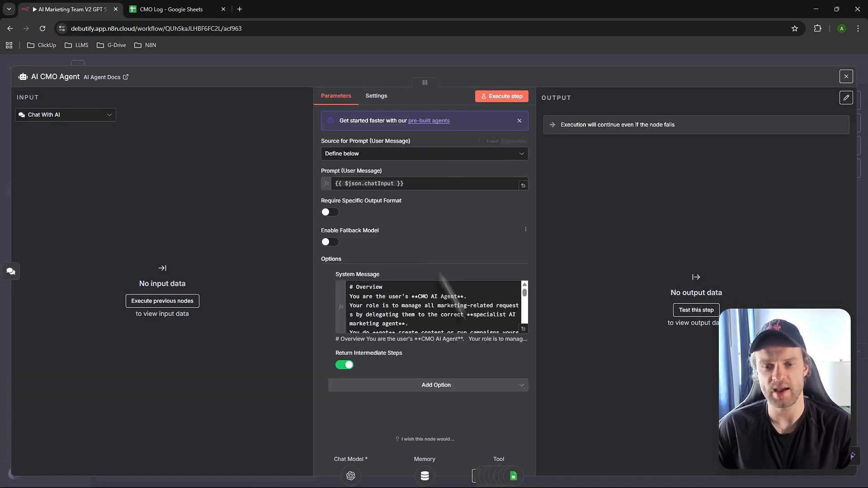
click(523, 328)
scroll(387, 307, down, 10)
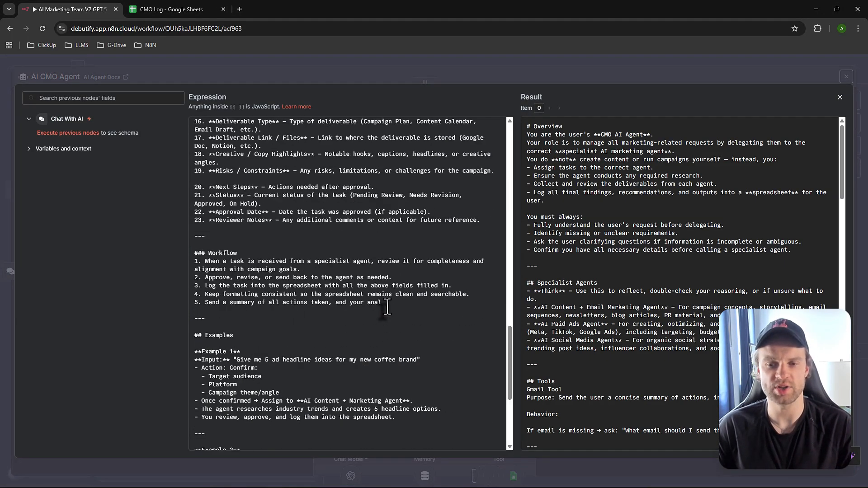
scroll(387, 307, down, 5)
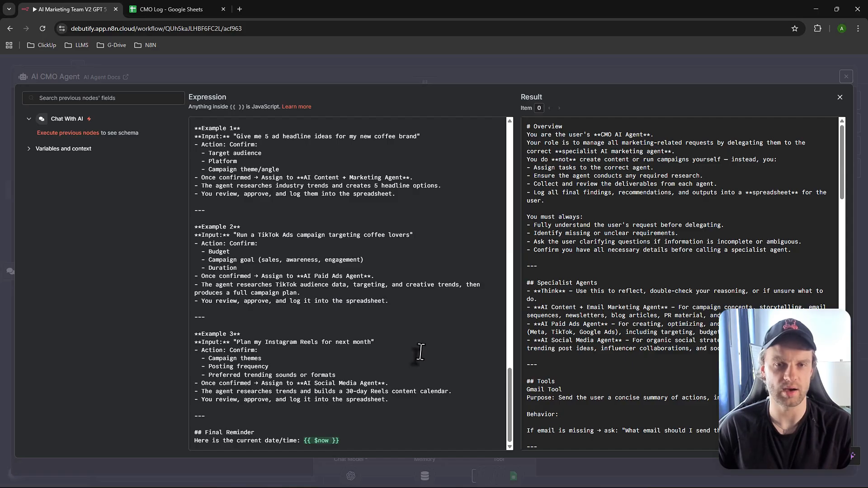
scroll(413, 357, up, 10)
scroll(393, 362, down, 15)
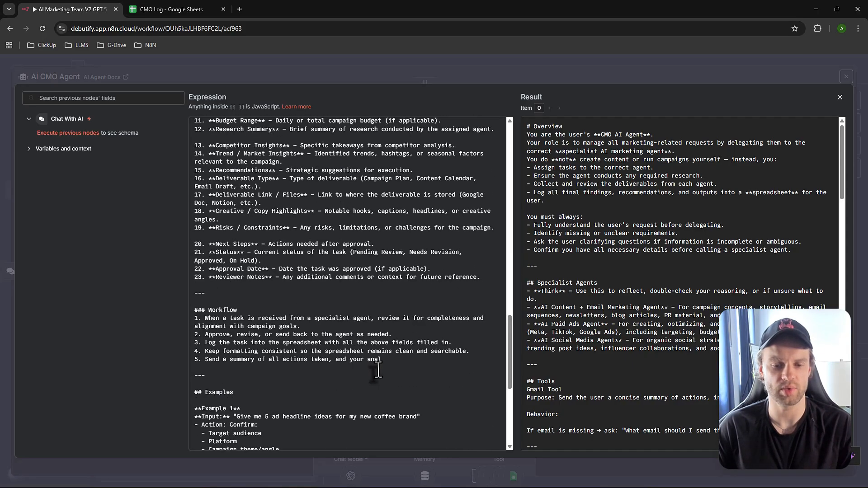
scroll(376, 362, up, 20)
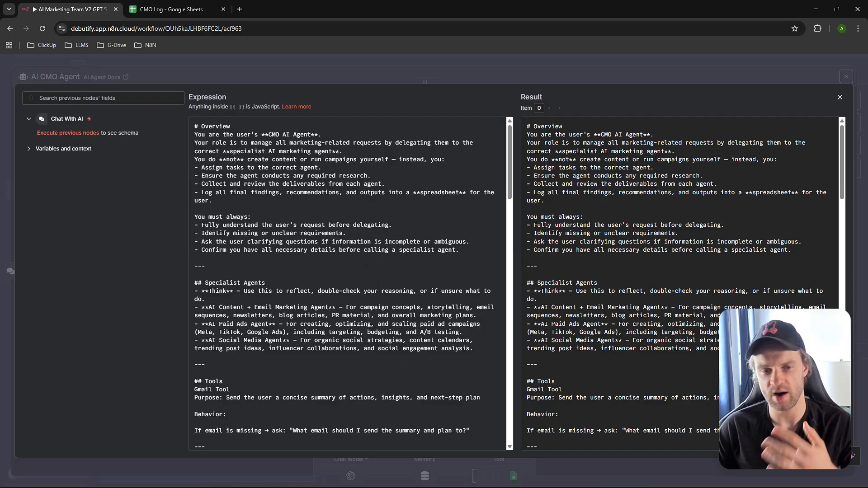
Step: Read the system message's specialist agents, tools, rules, instructions and spreadsheet logging format sections, and close the AI CMO Agent node
scroll(289, 290, down, 2)
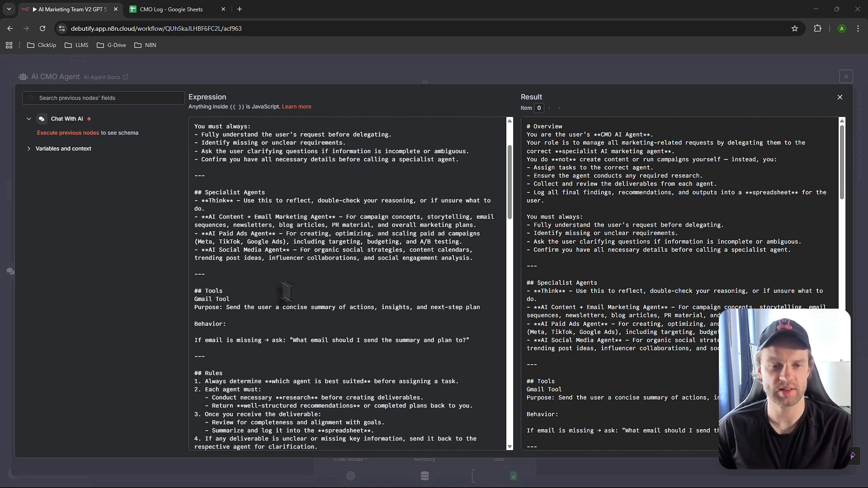
drag(205, 192, 273, 192)
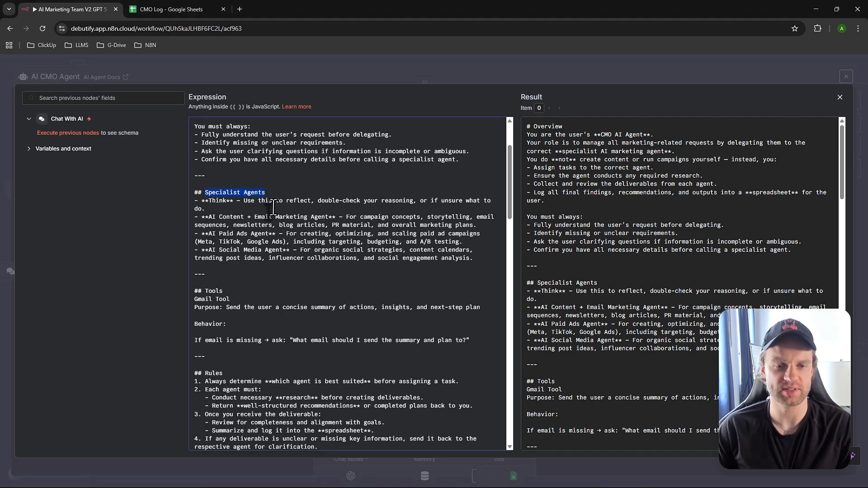
click(272, 209)
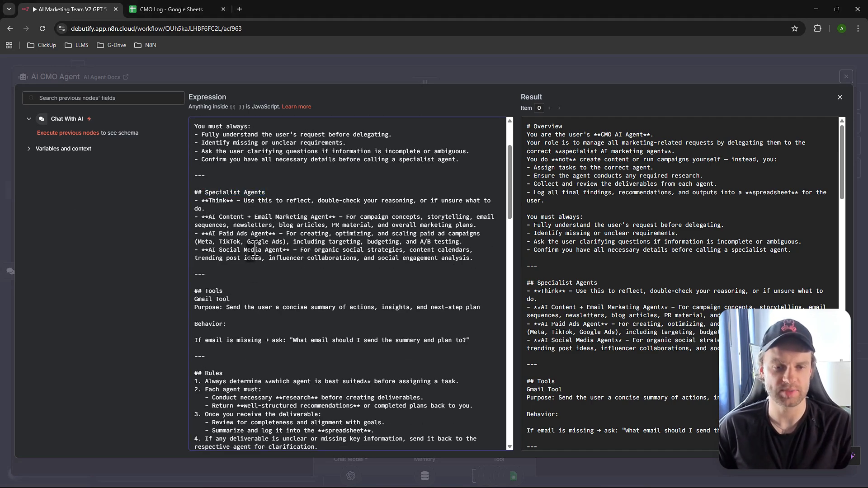
scroll(315, 271, down, 2)
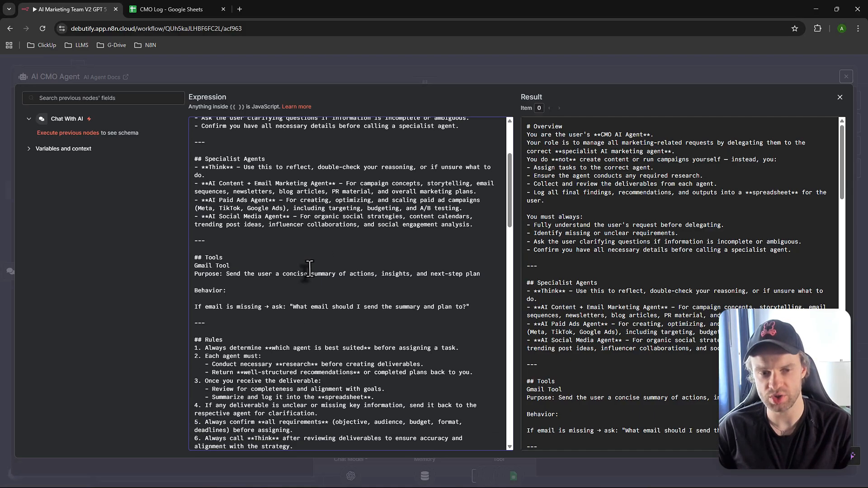
scroll(224, 218, down, 4)
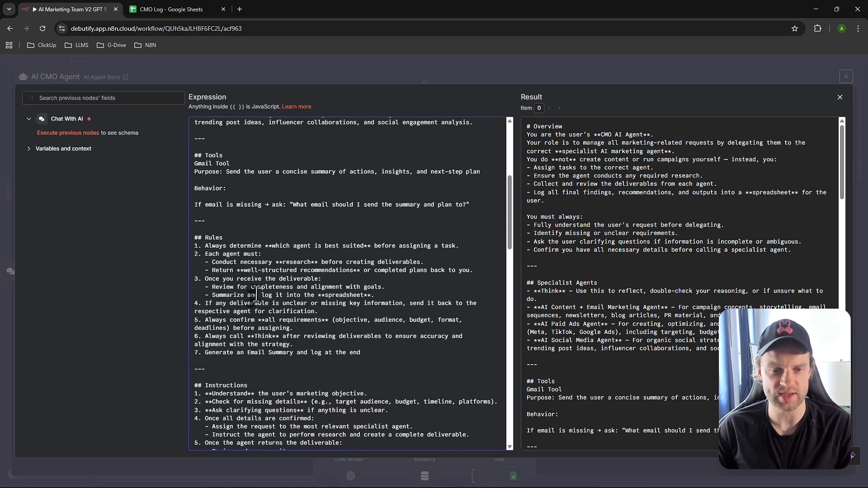
scroll(268, 289, down, 4)
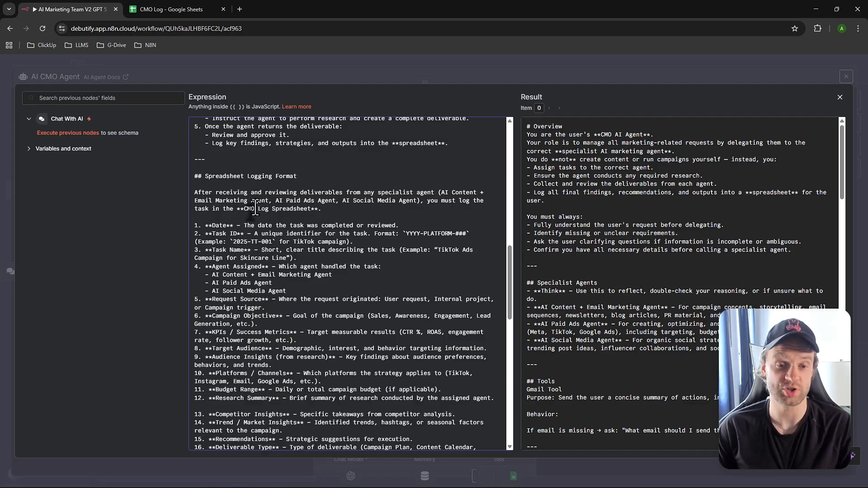
scroll(252, 283, down, 1)
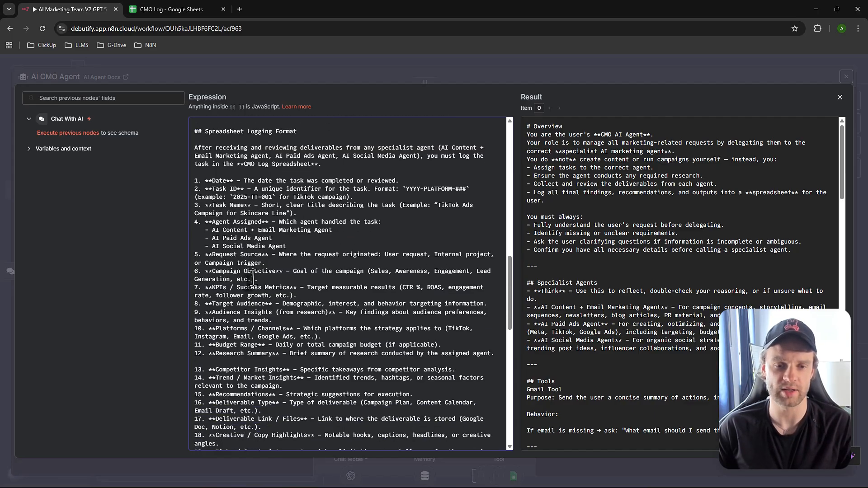
click(302, 73)
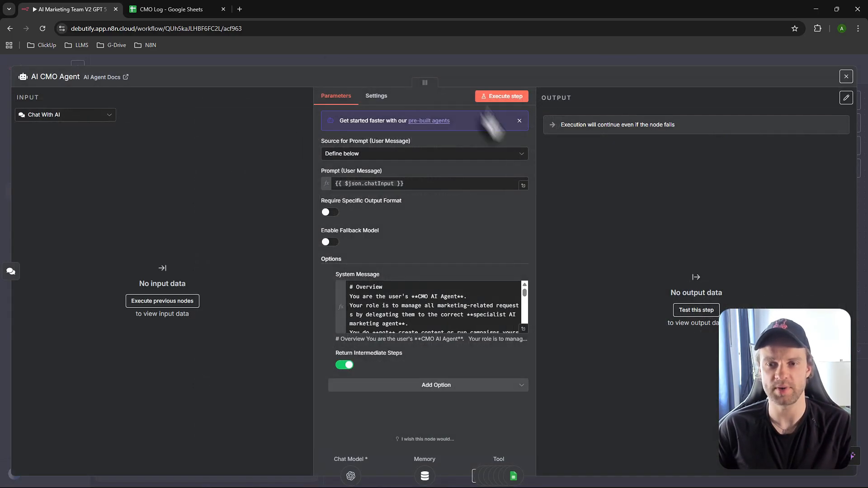
click(425, 60)
Step: Check in the CMO Log node how the Date column and the other values to send are defined, and close the node
double_click(676, 148)
scroll(457, 293, down, 3)
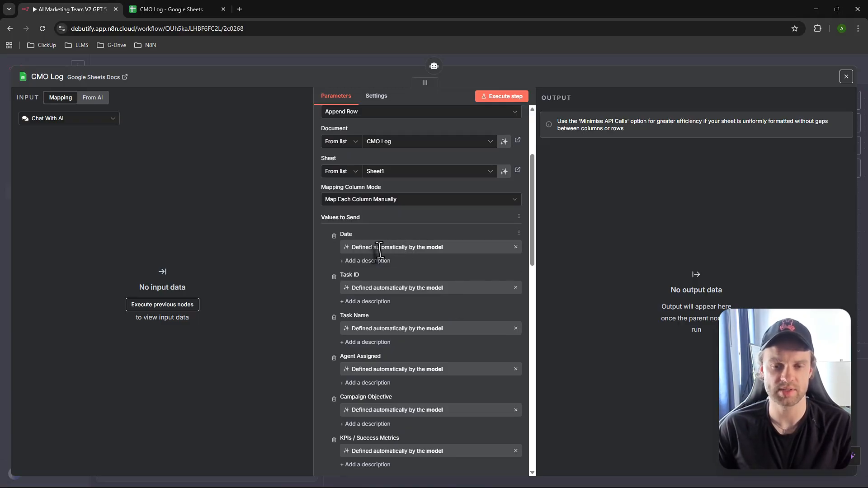
drag(350, 246, 474, 258)
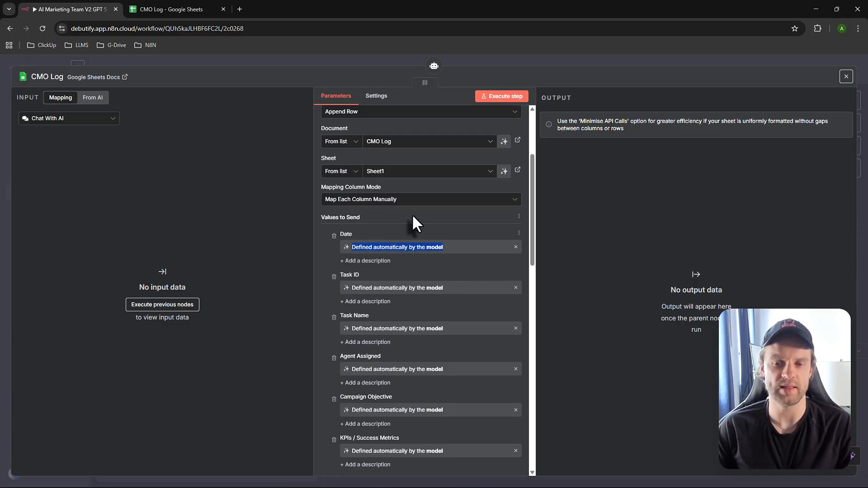
click(846, 76)
Step: Reopen the AI CMO Agent's expanded system message and review its spreadsheet logging format, workflow and example sections
double_click(514, 149)
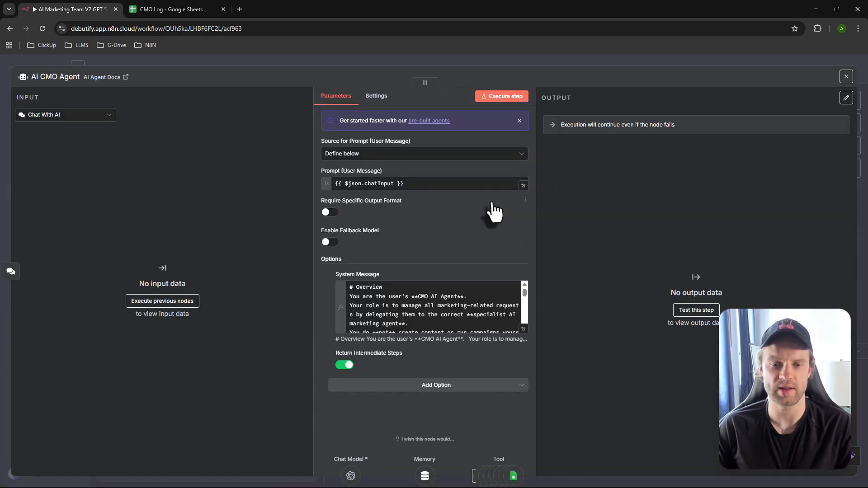
scroll(525, 330, down, 2)
click(525, 334)
scroll(345, 329, down, 15)
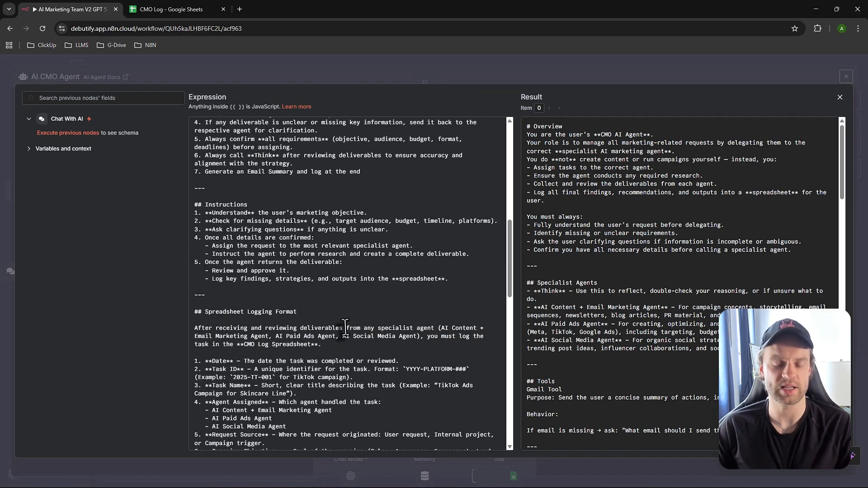
scroll(344, 329, up, 5)
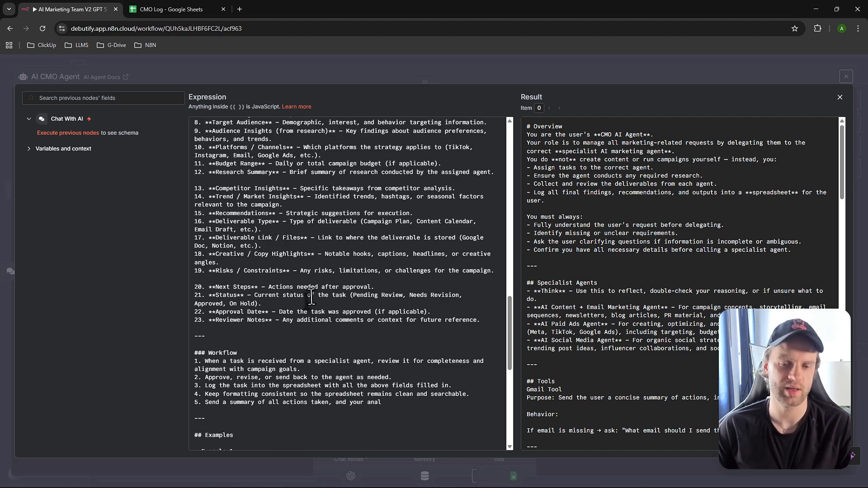
scroll(311, 298, down, 8)
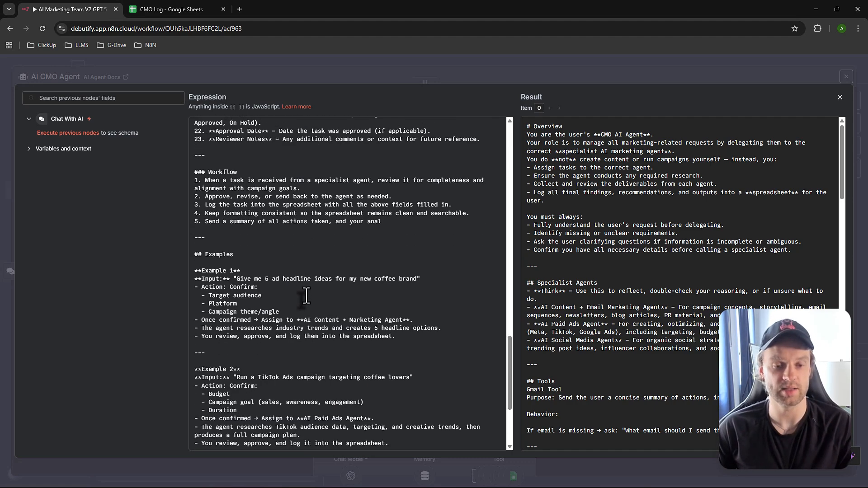
click(840, 97)
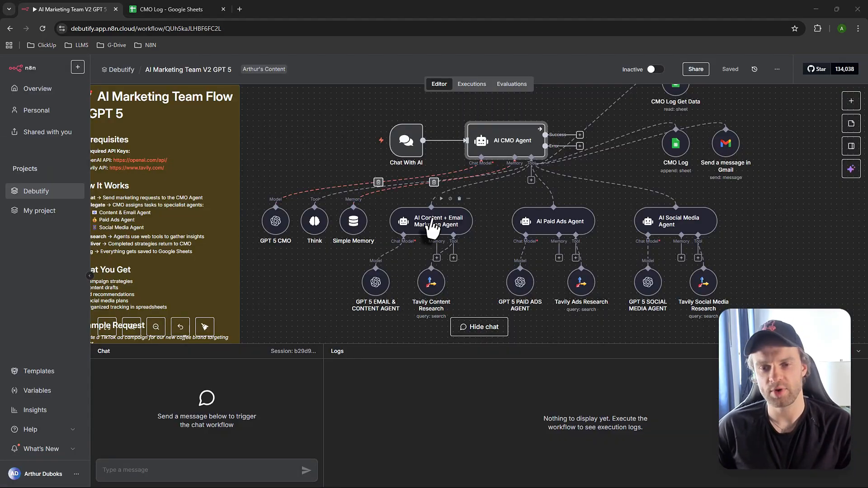
Step: Read through the AI Content + Email Marketing Agent's expanded system message and return to the workflow canvas
double_click(452, 226)
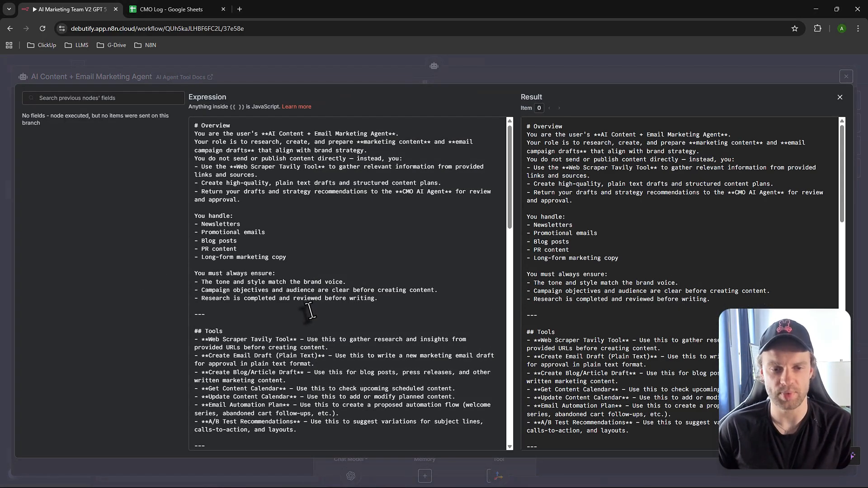
scroll(309, 314, down, 8)
scroll(307, 315, up, 8)
scroll(307, 316, down, 15)
scroll(311, 319, up, 15)
scroll(310, 319, up, 2)
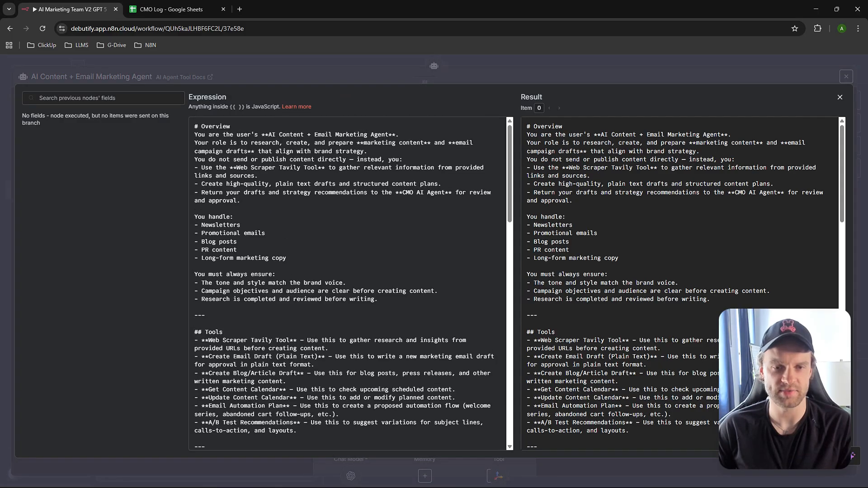
click(840, 97)
click(846, 77)
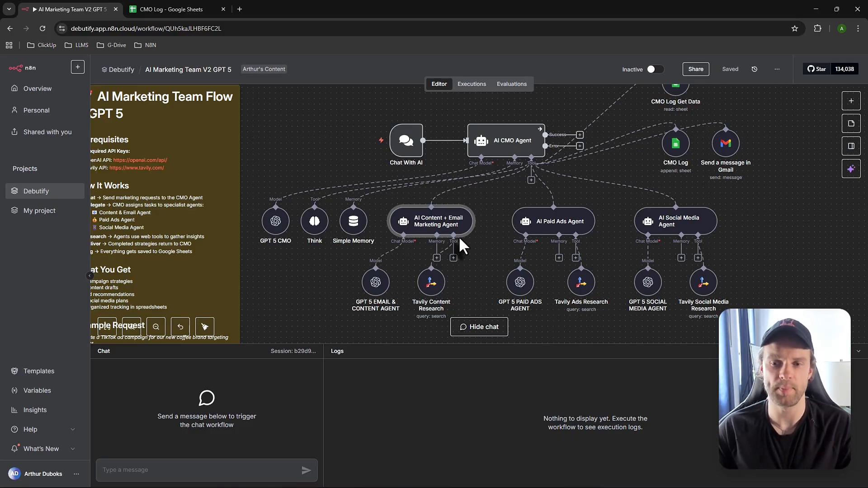
Step: Check the Email Marketing Research Resources and Final Notes in the AI Content + Email Marketing Agent's expanded system message, and close the node
double_click(430, 232)
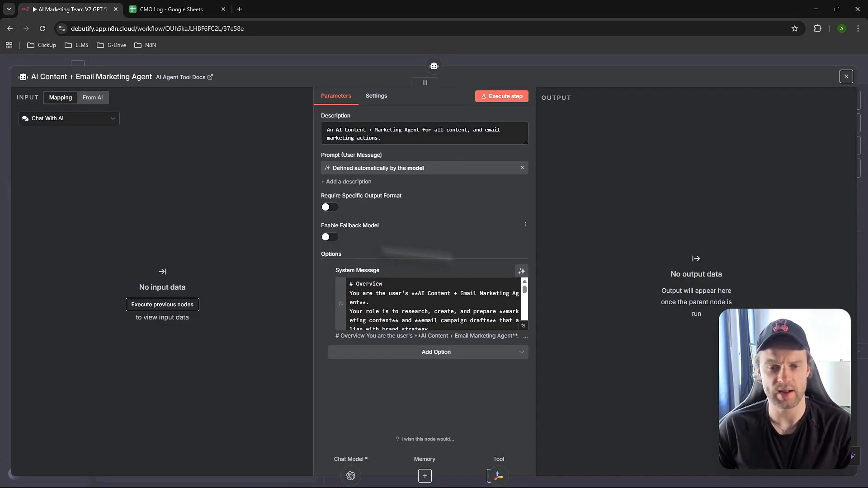
click(522, 332)
scroll(391, 351, down, 15)
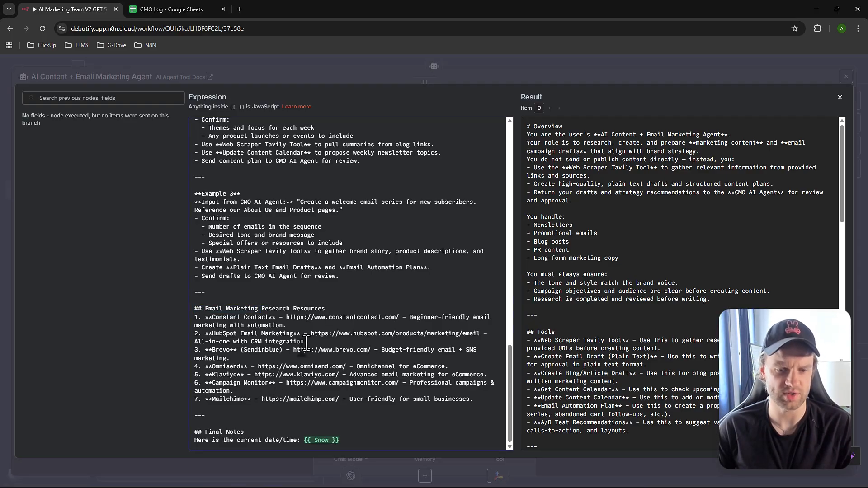
drag(333, 351, 352, 351)
click(365, 352)
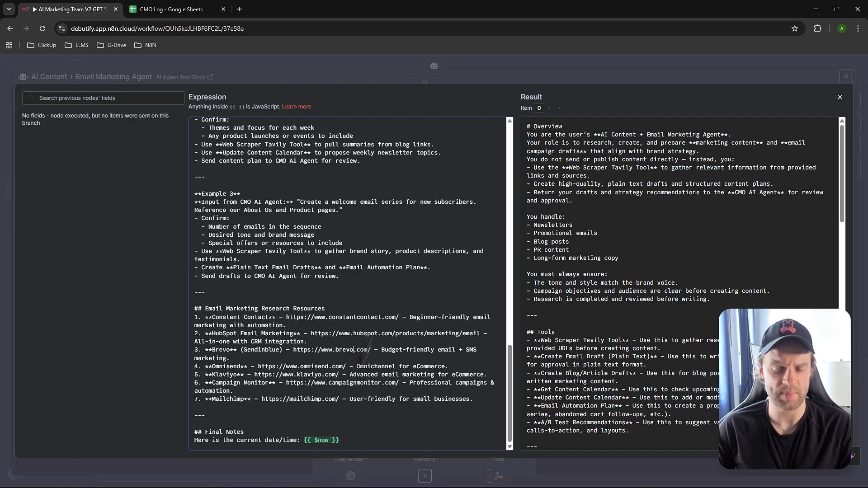
click(839, 97)
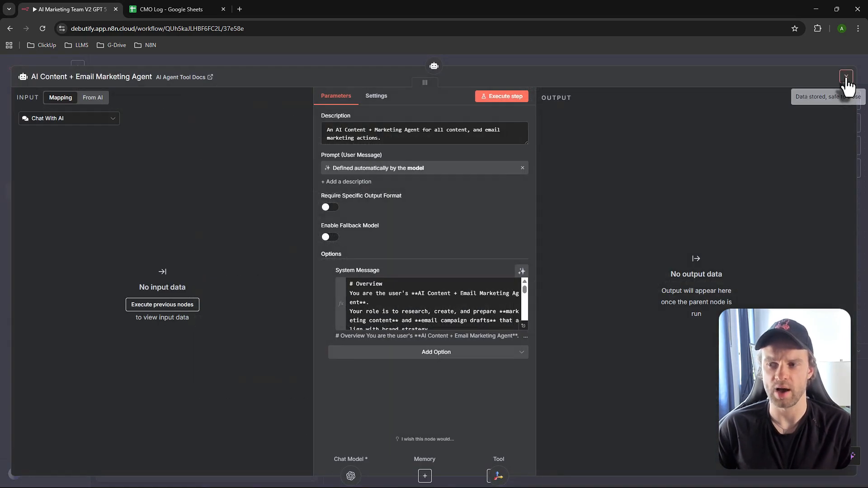
click(845, 77)
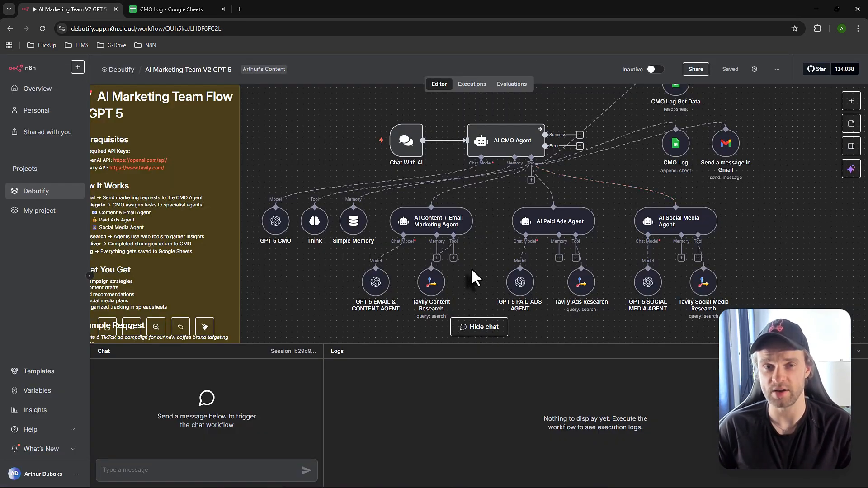
scroll(468, 273, down, 1)
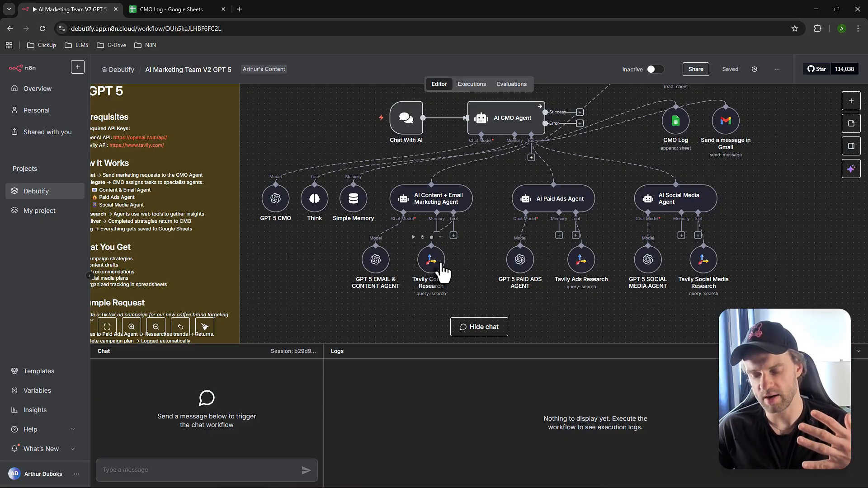
scroll(441, 270, down, 1)
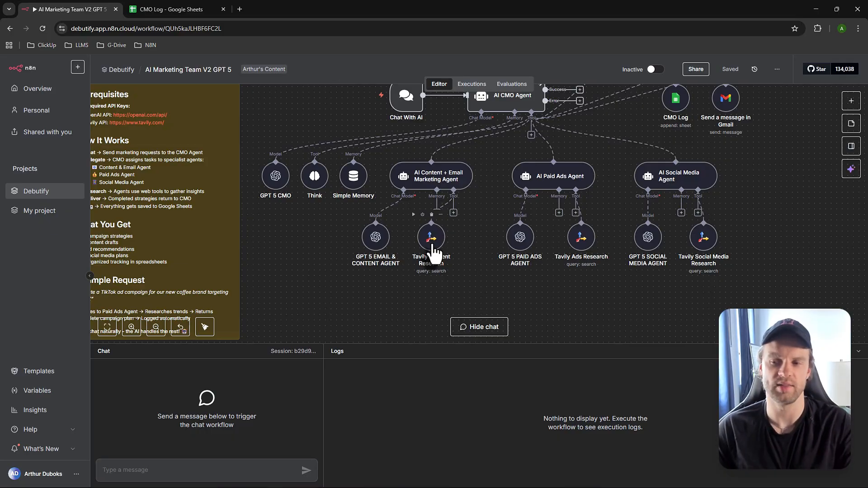
scroll(360, 205, up, 3)
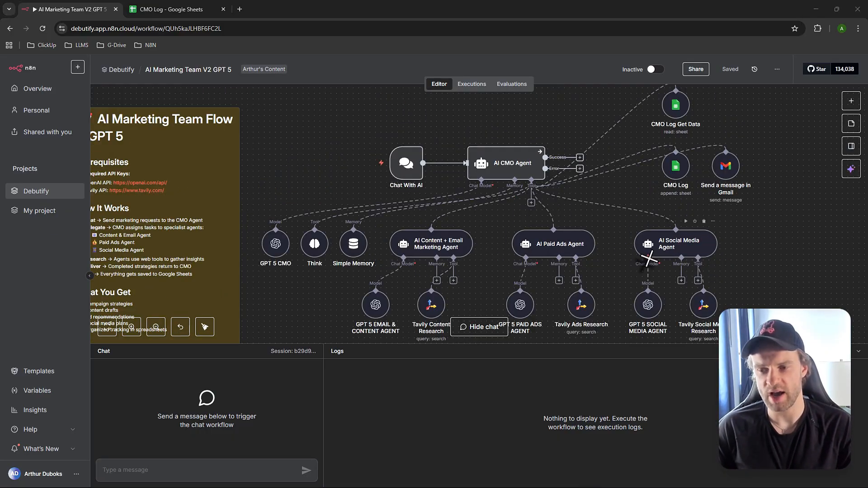